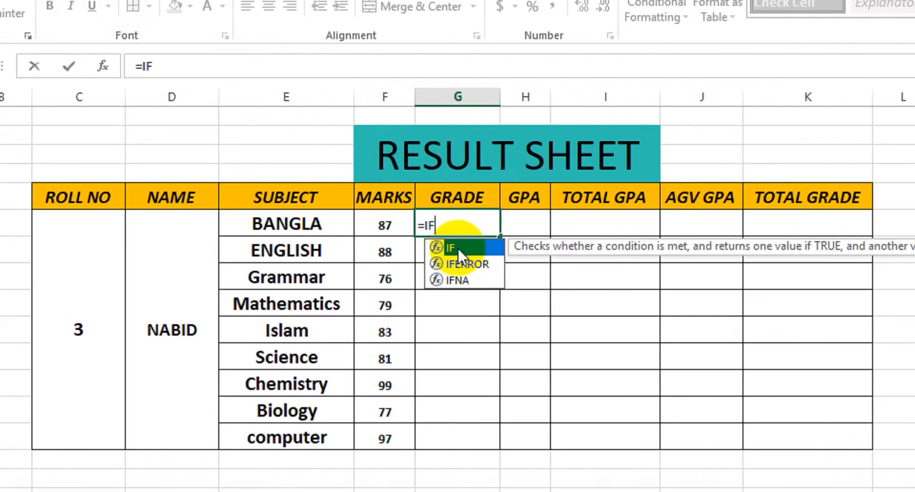
# Step: Start the BANGLA grade formula as =IF(F6>=80,"A+", and copy that tier for reuse
pyautogui.doubleClick(456, 246)
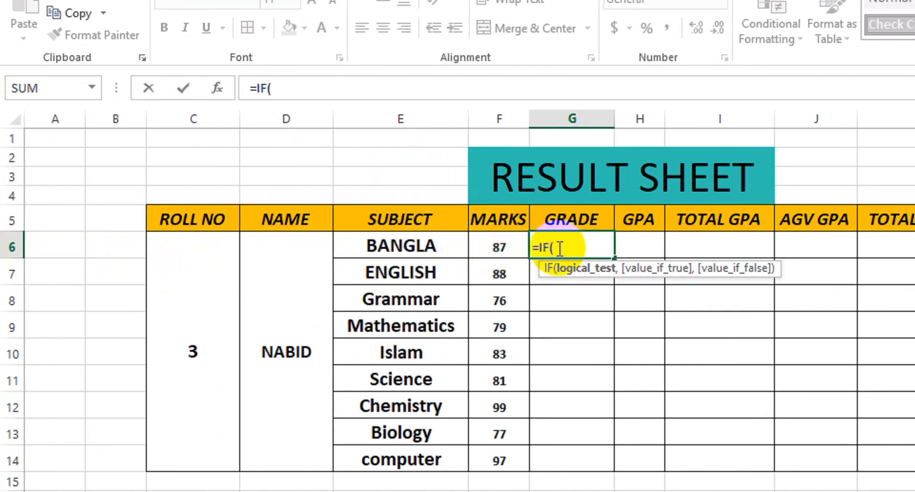
pyautogui.click(496, 246)
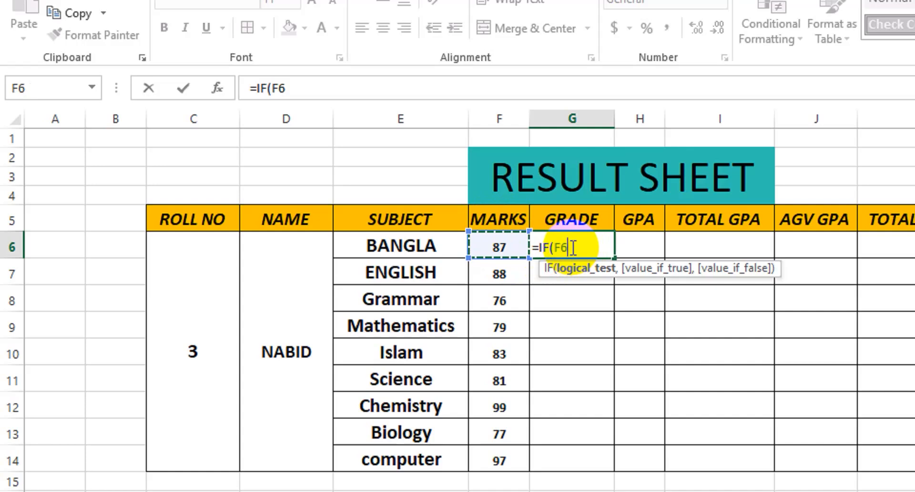
pyautogui.write('>')
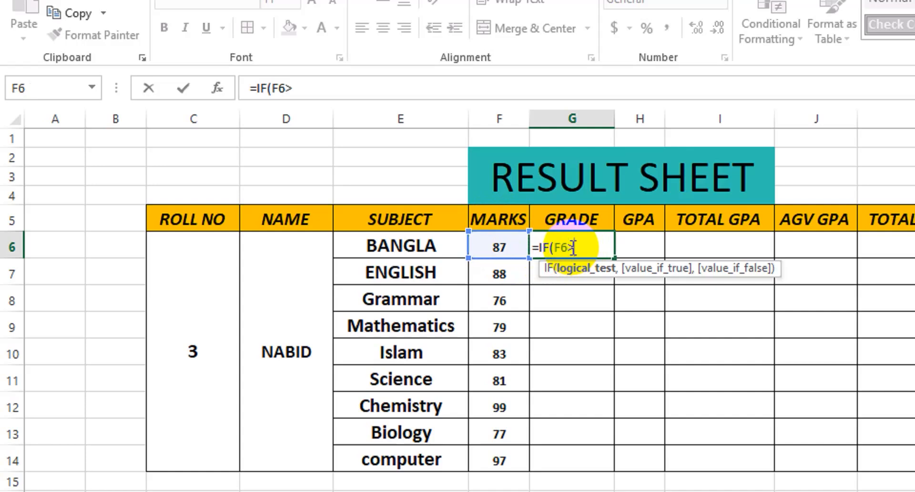
pyautogui.write('=')
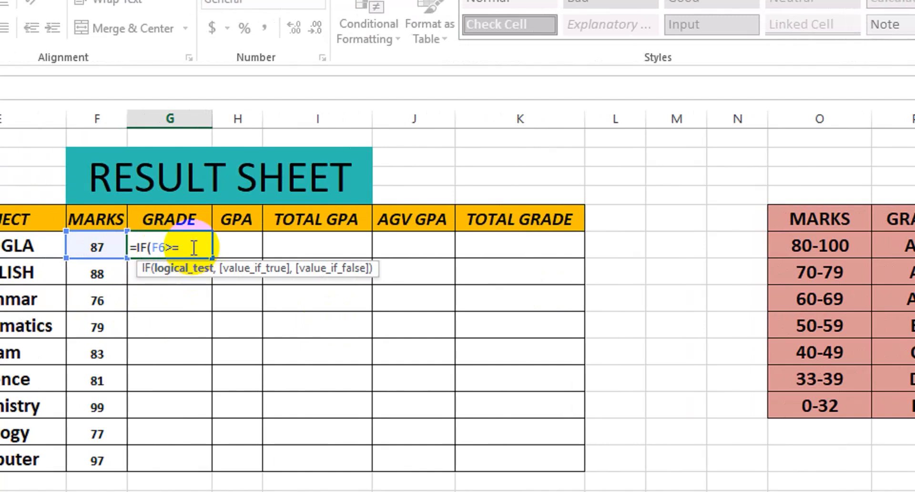
pyautogui.write('80,')
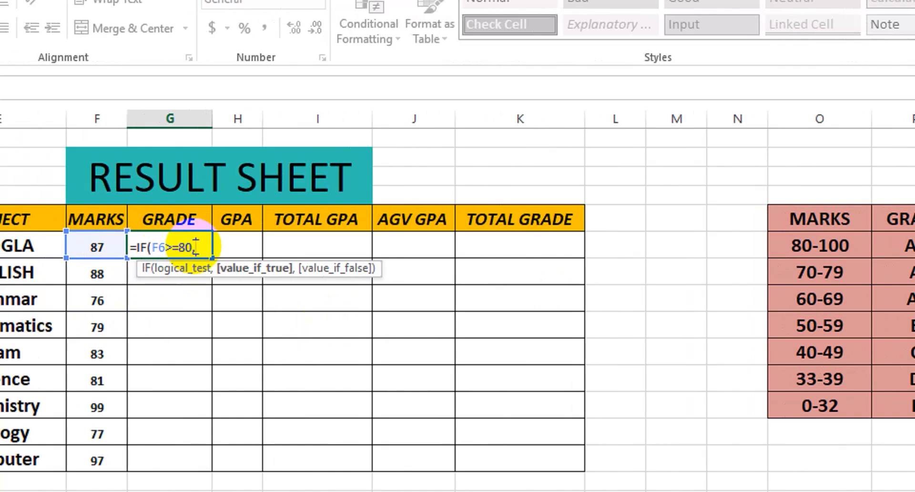
pyautogui.write('"A+",')
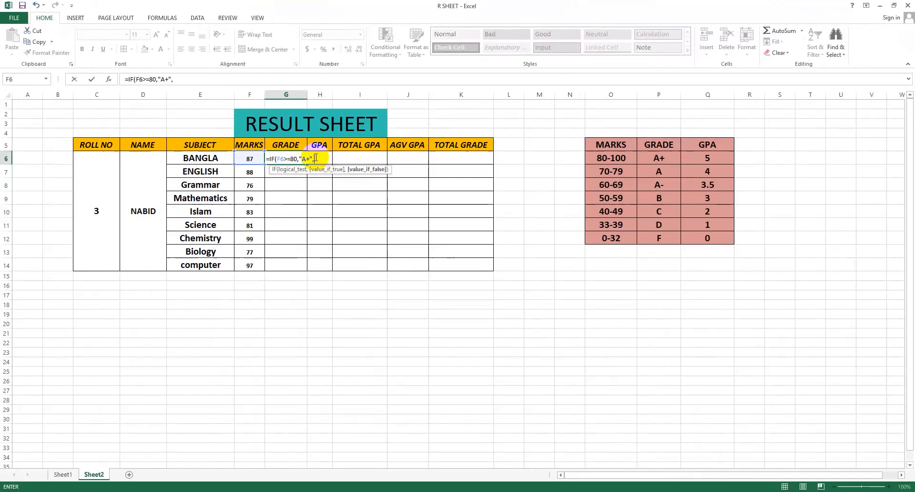
pyautogui.moveTo(227, 247); pyautogui.dragTo(151, 248)
pyautogui.moveTo(432, 235); pyautogui.dragTo(422, 234)
pyautogui.hotkey('ctrl', 'c')
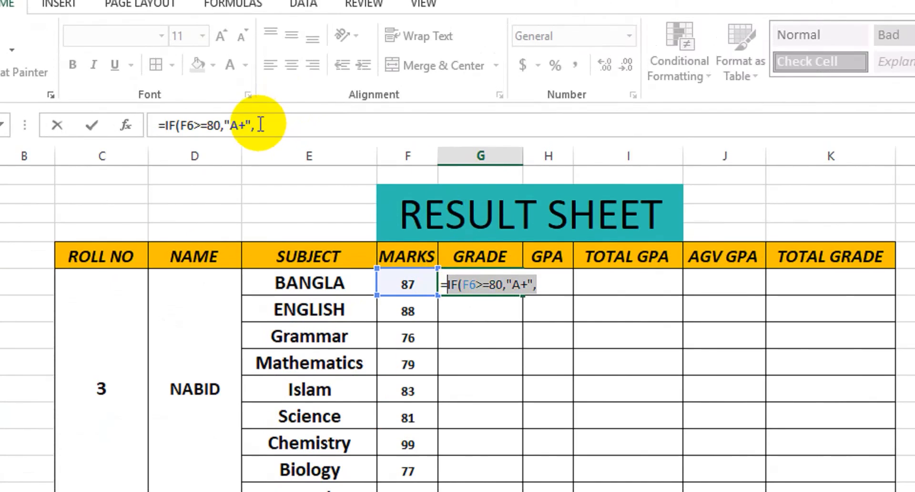
# Step: Append a nested tier giving "A" when F6 is 70 or more
pyautogui.click(260, 125)
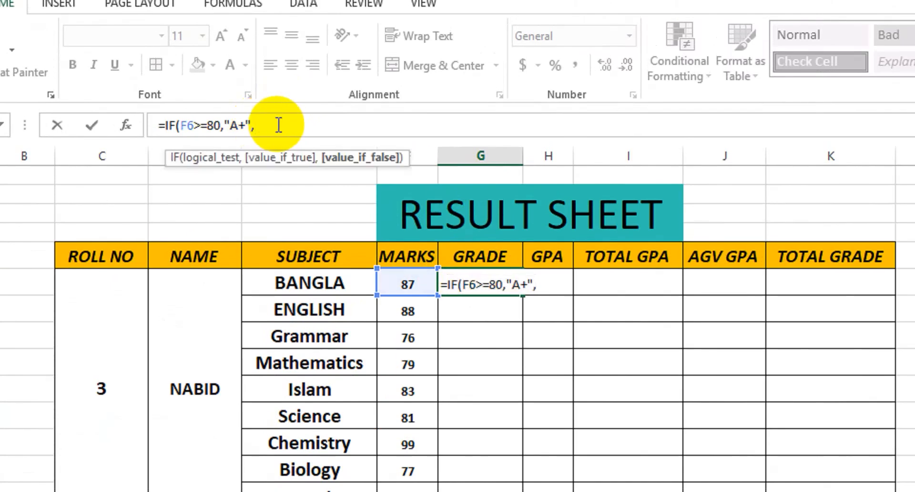
pyautogui.hotkey('ctrl', 'v')
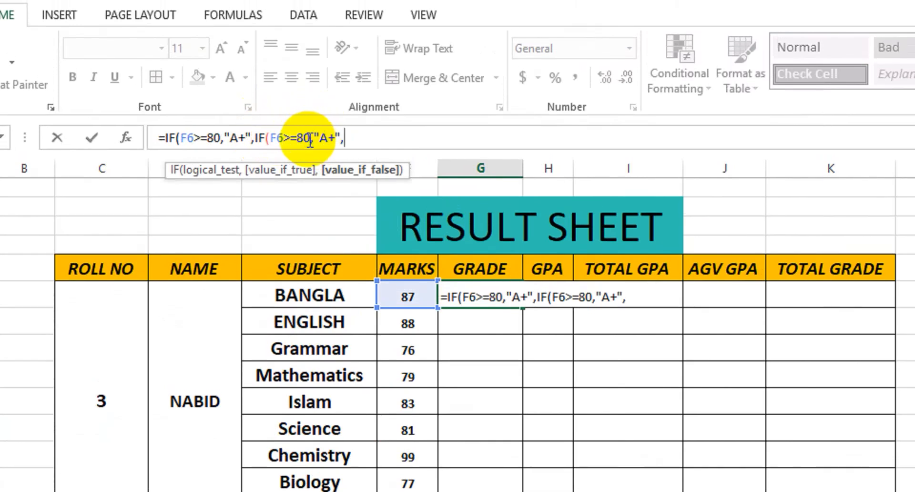
pyautogui.click(309, 139)
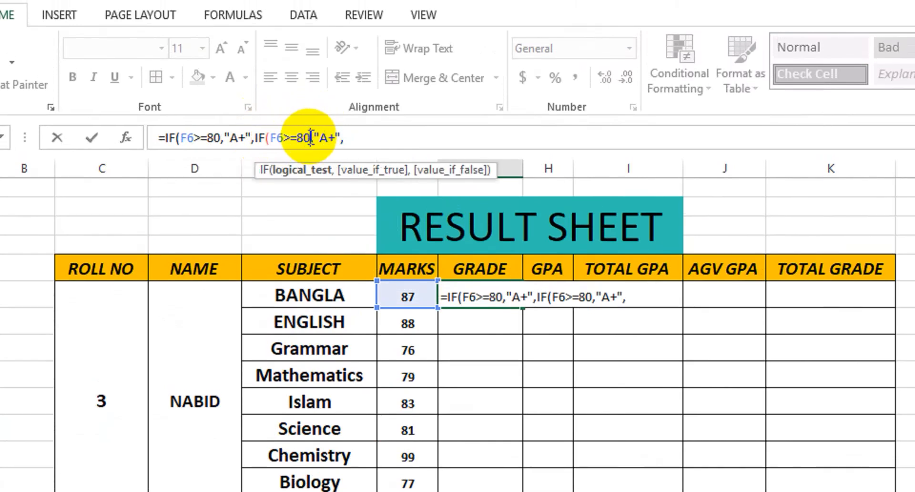
pyautogui.press('BackSpace')
pyautogui.press('BackSpace')
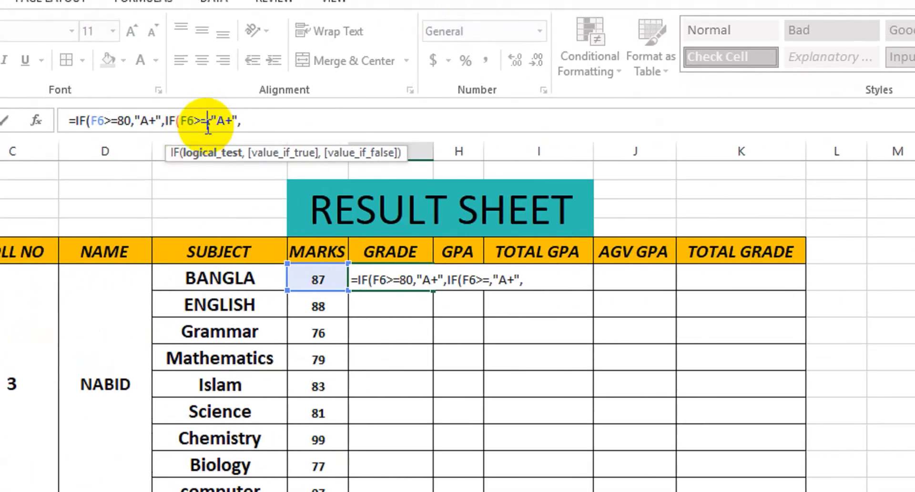
pyautogui.write('70')
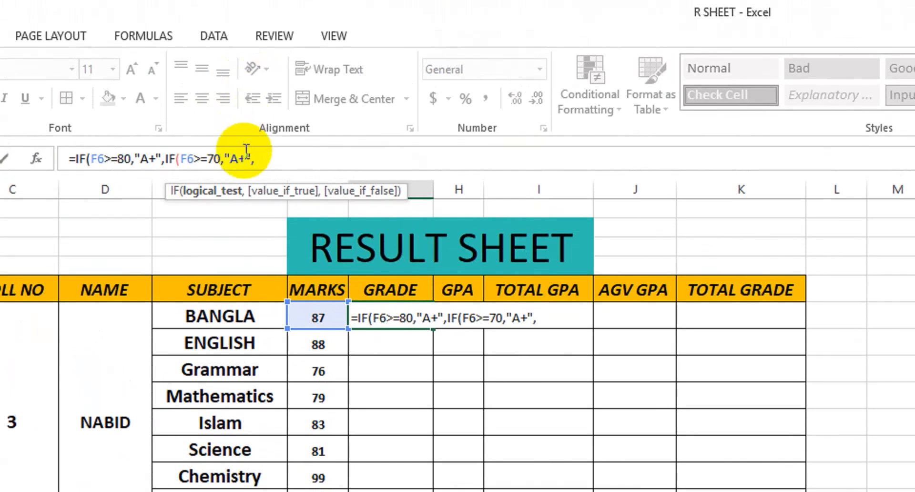
pyautogui.click(245, 120)
pyautogui.press('BackSpace')
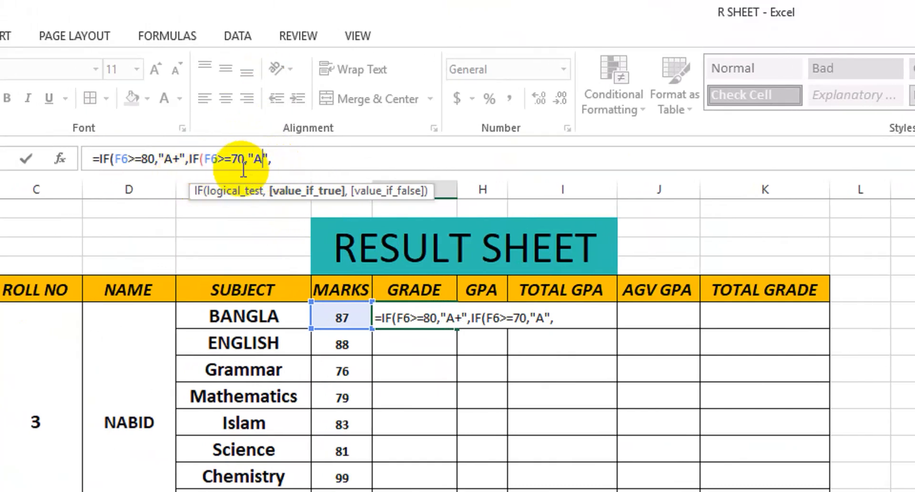
# Step: Append a nested tier giving "A-" when F6 is 60 or more
pyautogui.click(275, 159)
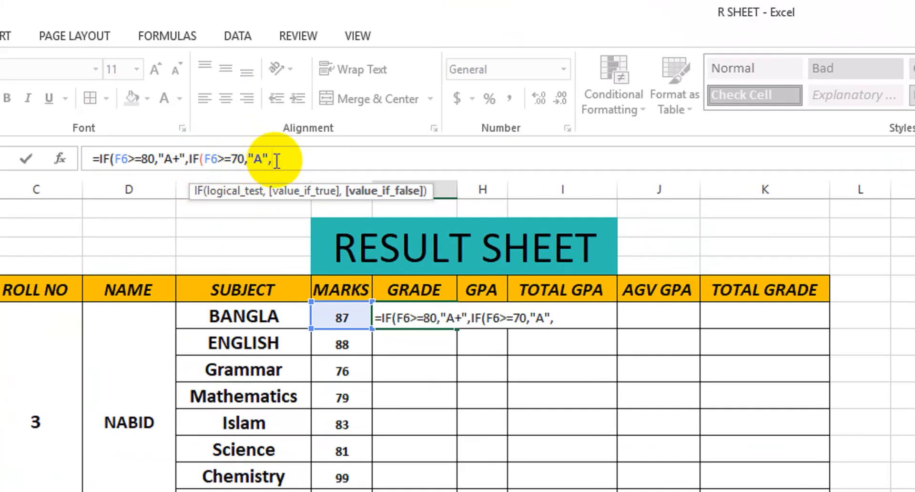
pyautogui.write('IF(F6>=80,"A+",')
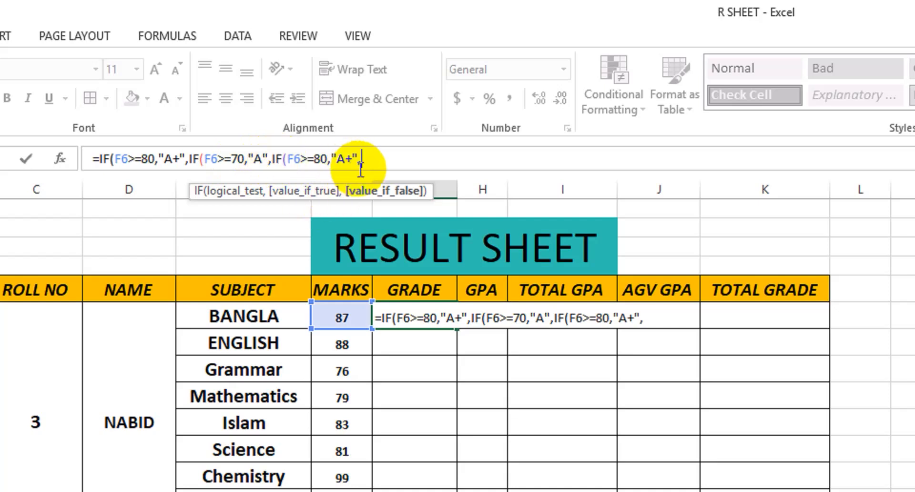
pyautogui.click(327, 159)
pyautogui.press('BackSpace')
pyautogui.press('BackSpace')
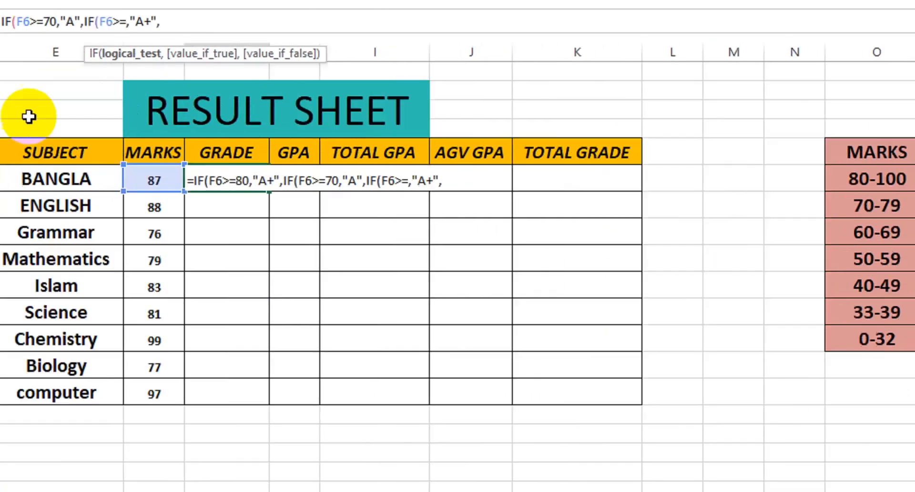
pyautogui.write('60')
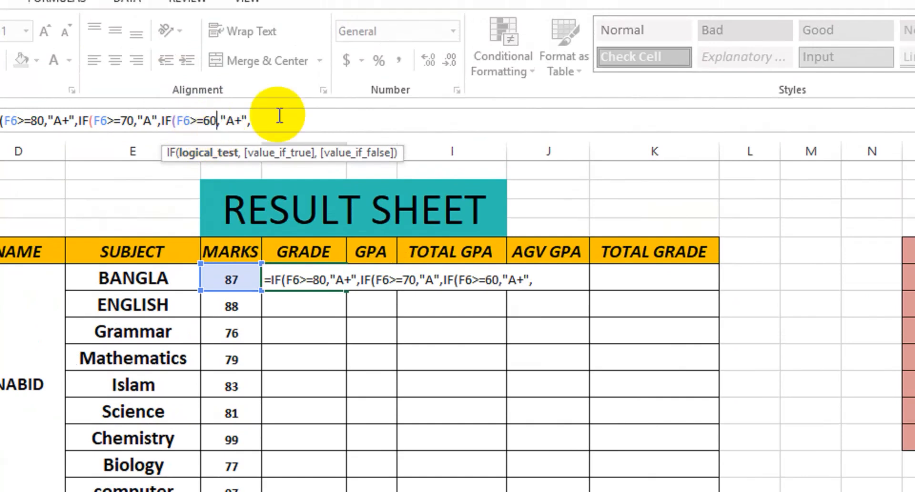
pyautogui.click(241, 113)
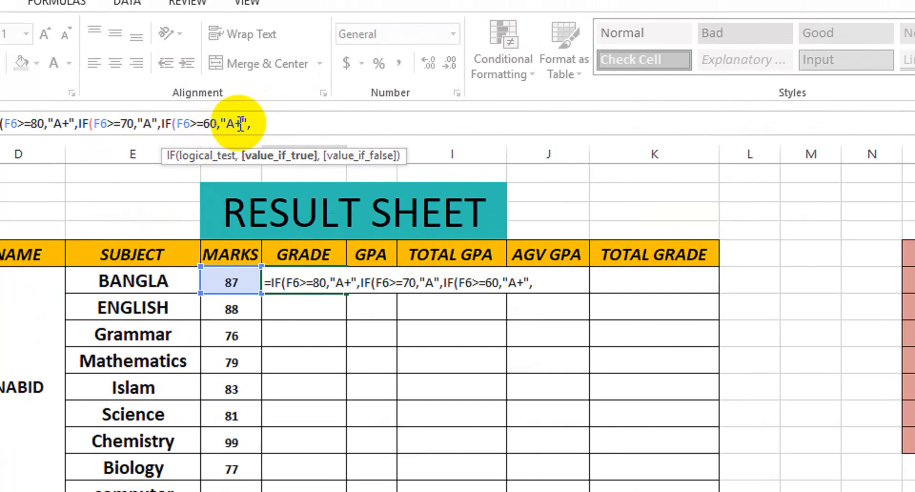
pyautogui.press('BackSpace')
pyautogui.write('-')
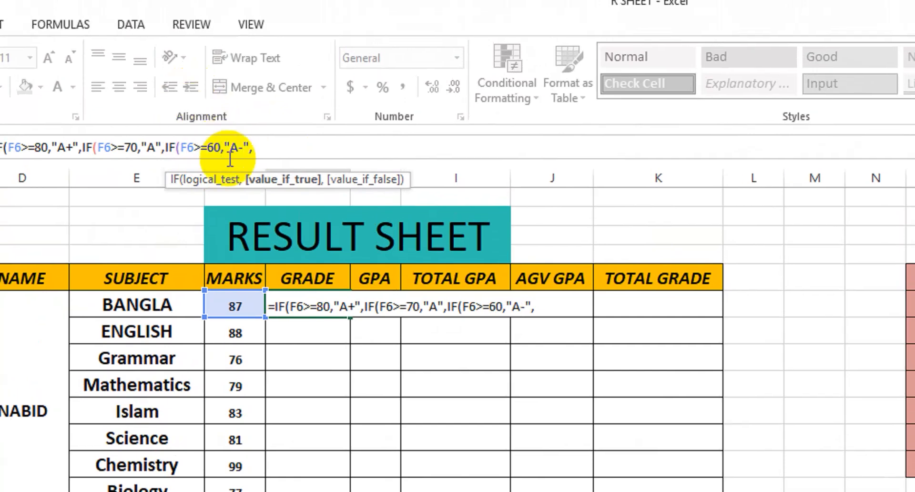
# Step: Append a nested tier giving "B" when F6 is 50 or more
pyautogui.click(257, 149)
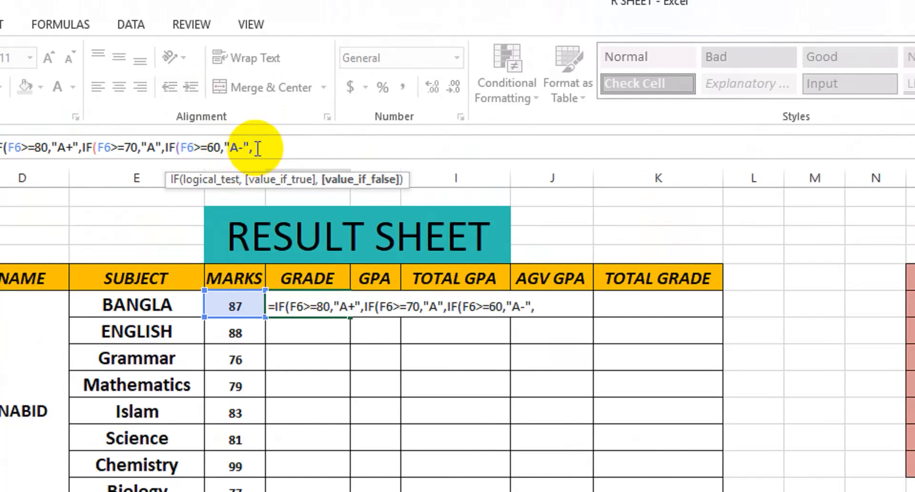
pyautogui.write('IF(F6>=80,"A+",')
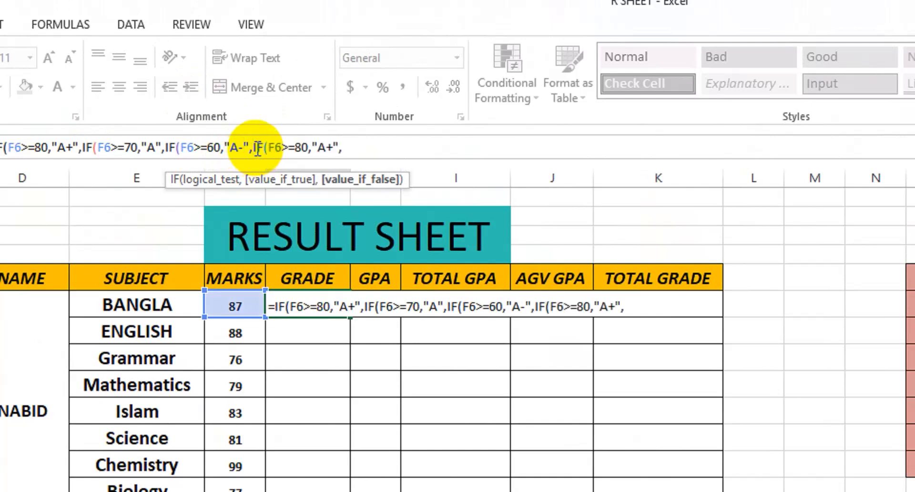
pyautogui.click(310, 148)
pyautogui.press('BackSpace')
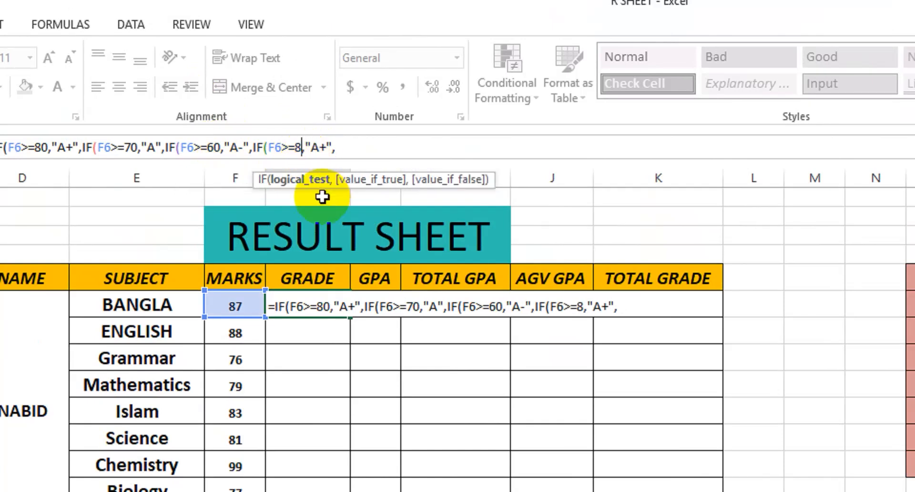
pyautogui.press('BackSpace')
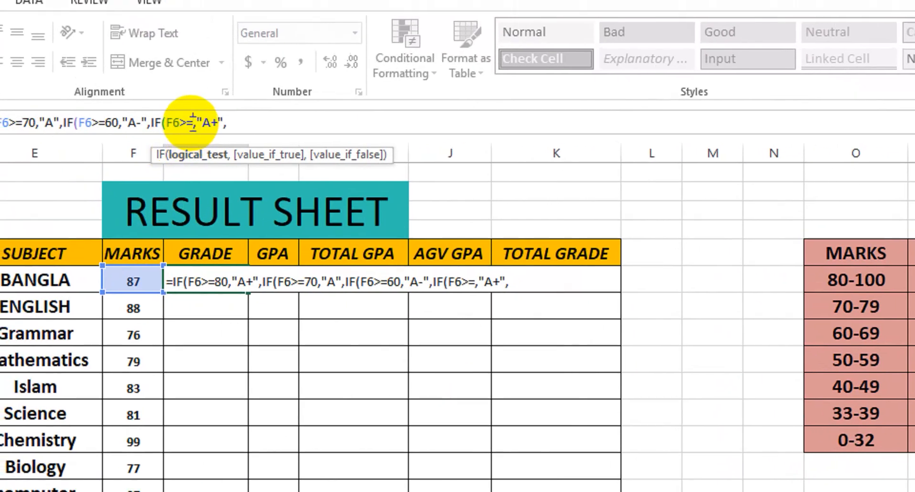
pyautogui.click(193, 123)
pyautogui.write('50')
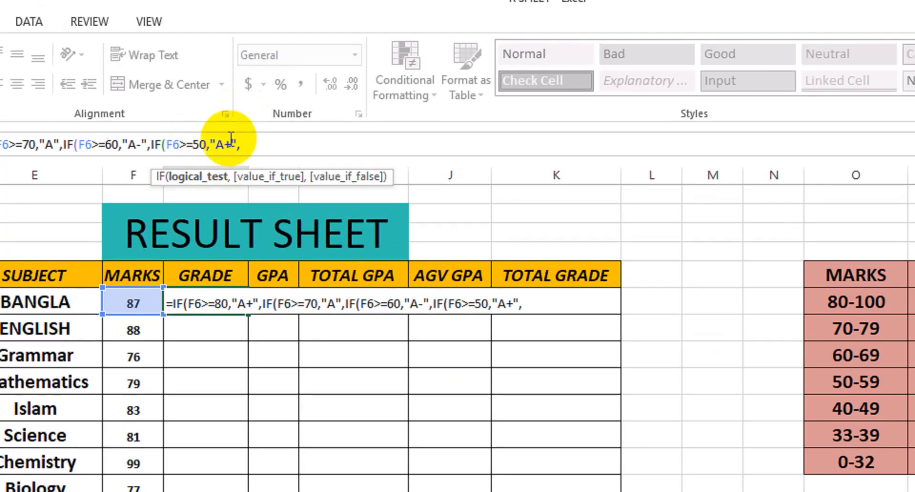
pyautogui.click(230, 122)
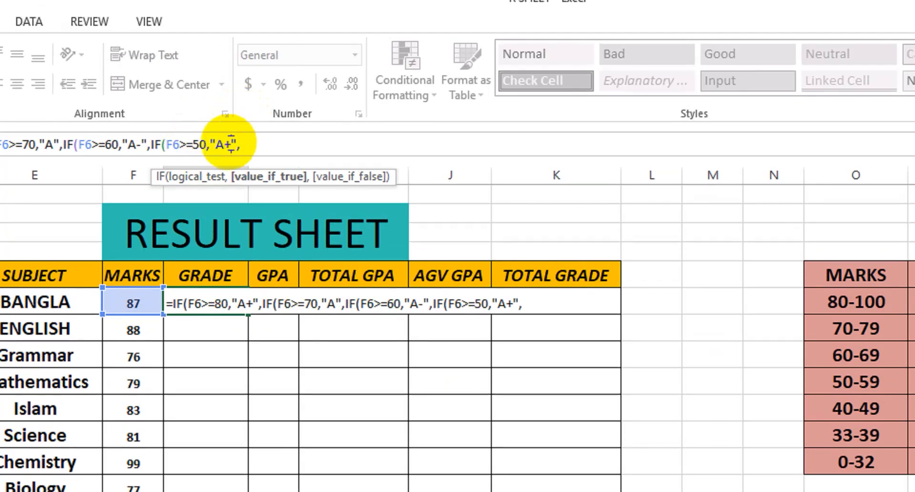
pyautogui.press('BackSpace')
pyautogui.press('BackSpace')
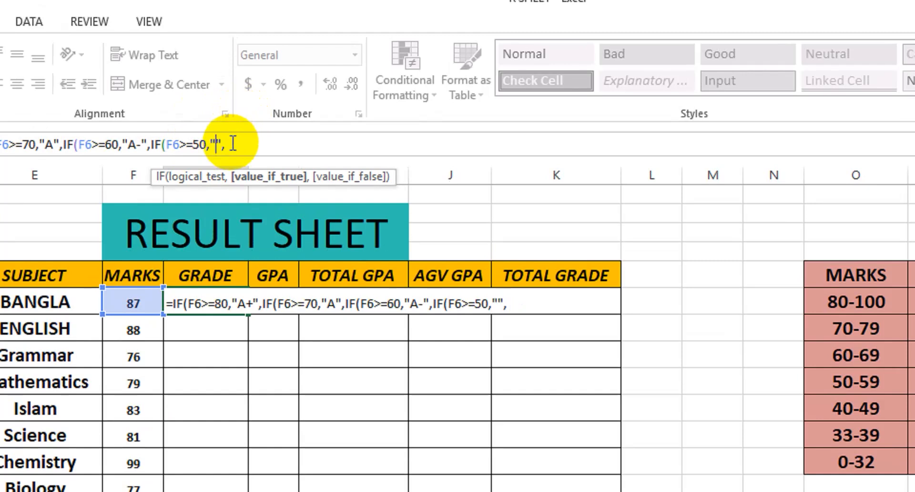
pyautogui.write('B')
# Step: Append a nested tier giving "C" when F6 is 40 or more
pyautogui.click(245, 146)
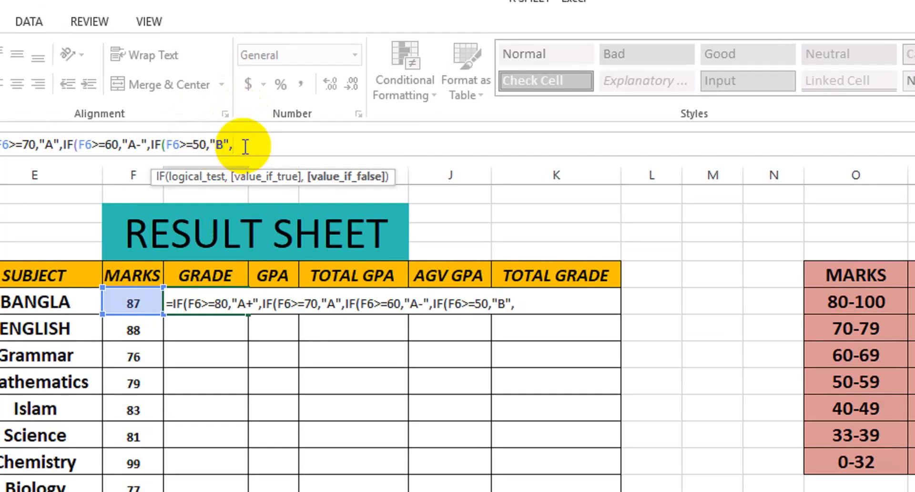
pyautogui.write('IF(F6>=80,"A+",')
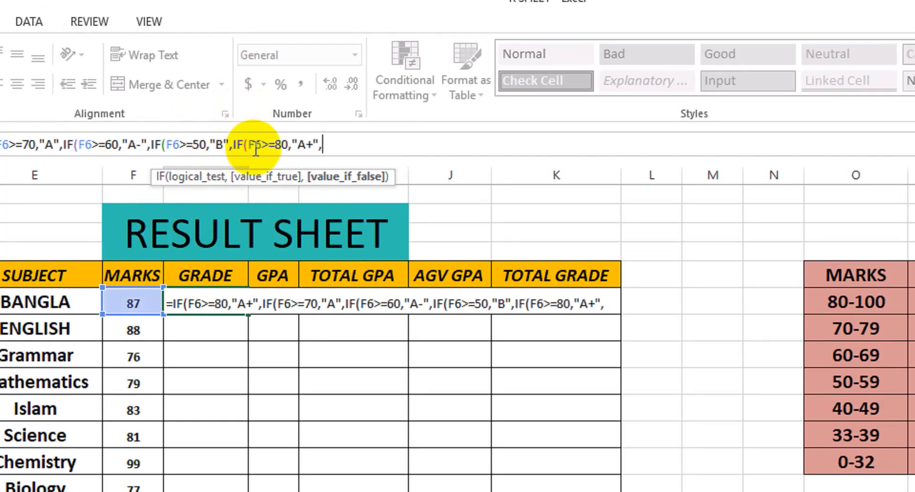
pyautogui.click(288, 144)
pyautogui.press('BackSpace')
pyautogui.press('BackSpace')
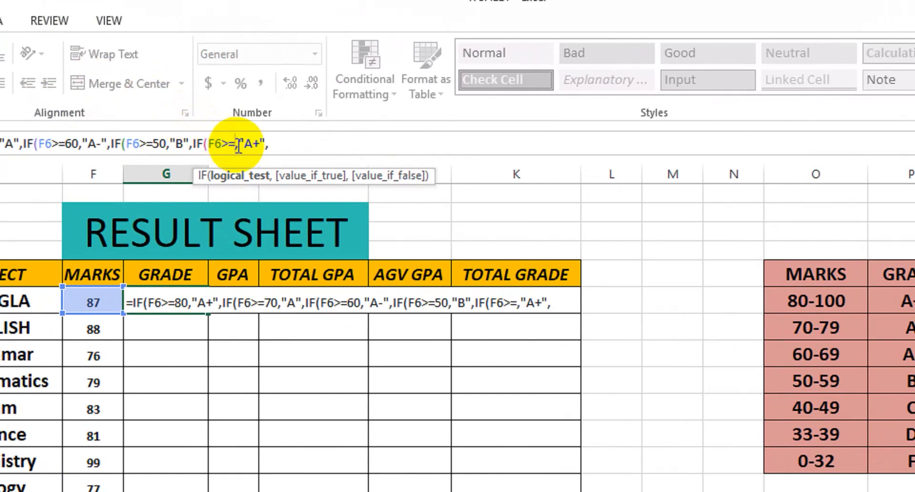
pyautogui.write('4')
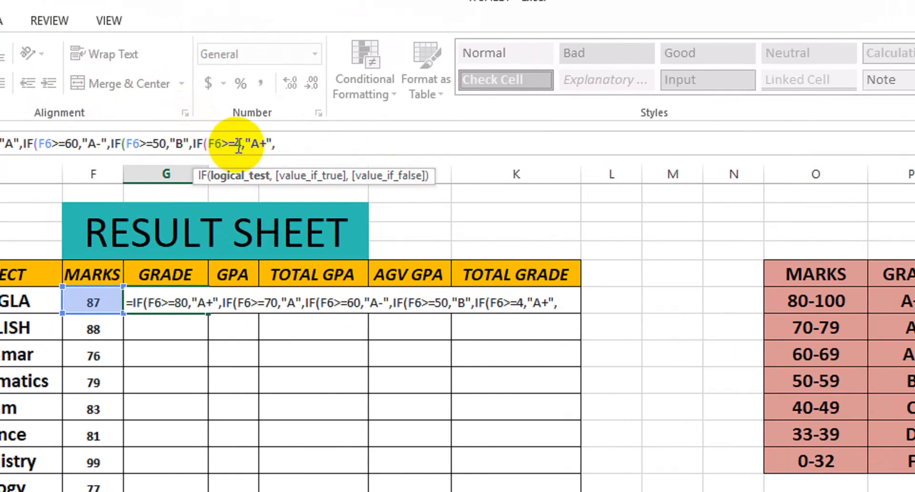
pyautogui.write('0')
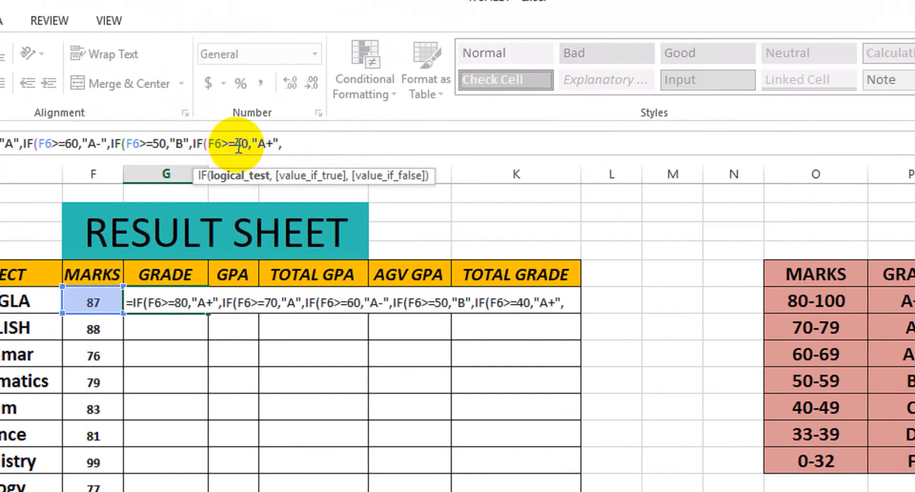
pyautogui.click(273, 142)
pyautogui.press('BackSpace')
pyautogui.press('BackSpace')
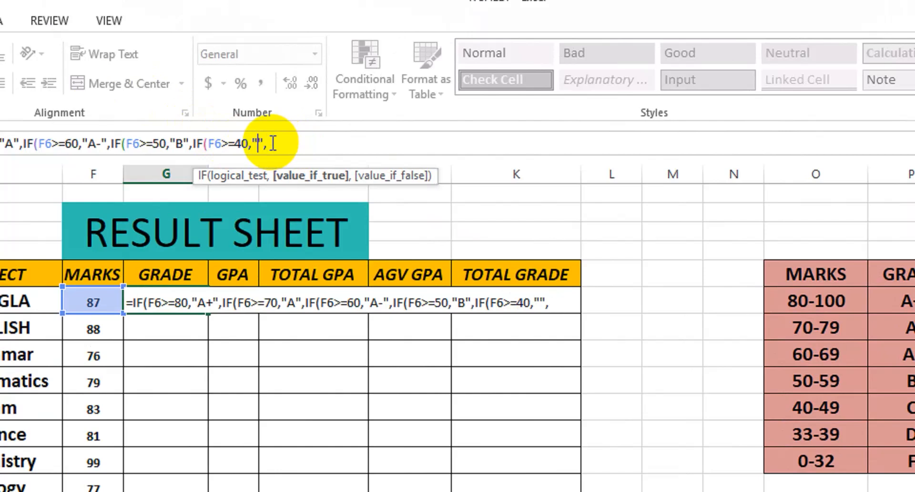
pyautogui.write('C')
# Step: Paste another IF tier at the end and clear its 80 threshold
pyautogui.click(280, 146)
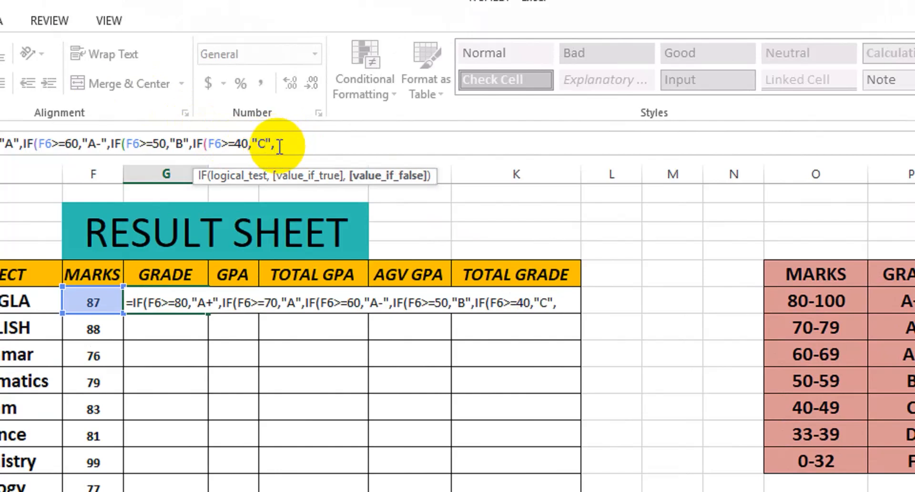
pyautogui.write('IF(F6>=80,"A+",')
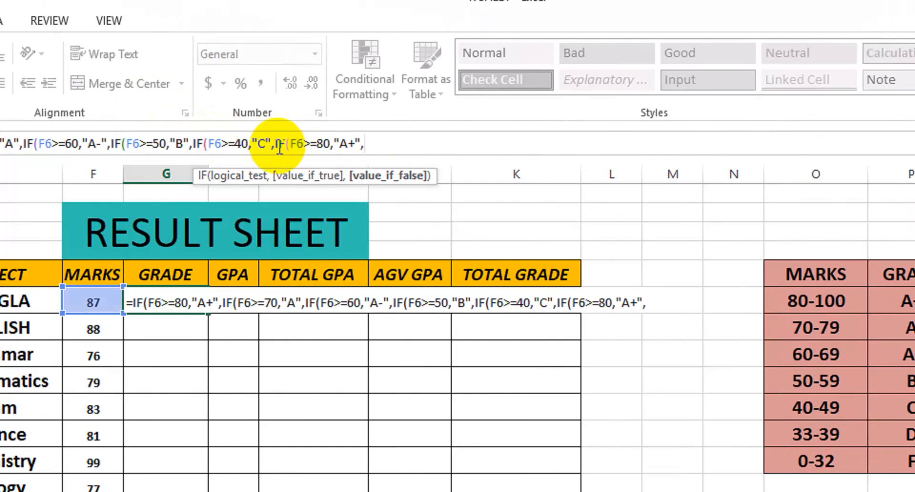
pyautogui.click(329, 144)
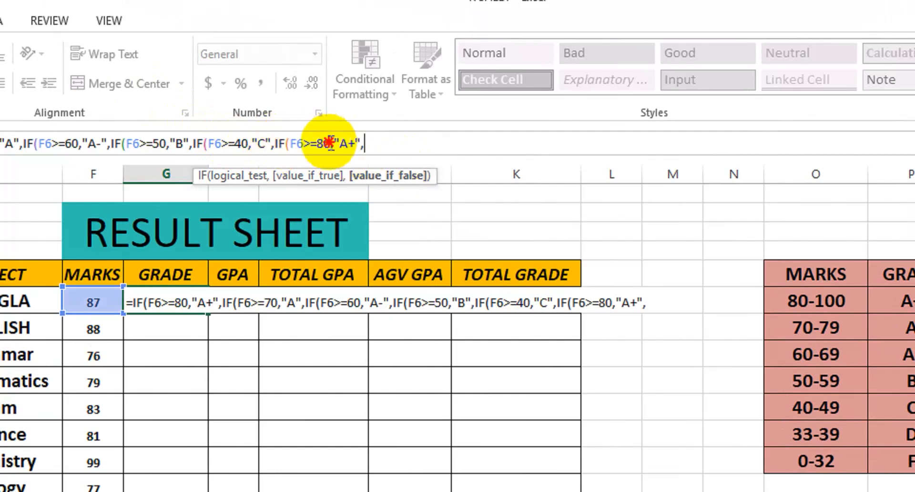
pyautogui.press('BackSpace')
pyautogui.press('BackSpace')
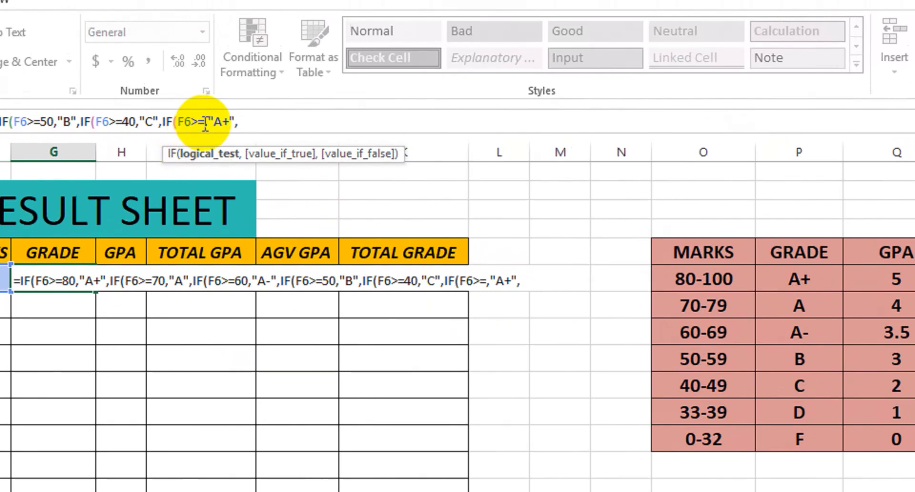
# Step: Set the new tier to give "D" when F6 is 33 or more
pyautogui.write('33')
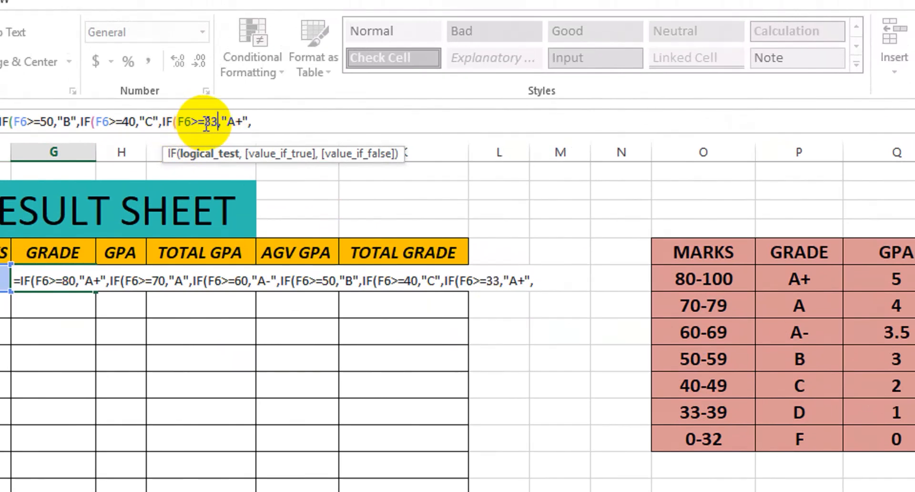
pyautogui.click(242, 121)
pyautogui.press('BackSpace')
pyautogui.press('BackSpace')
pyautogui.write('D')
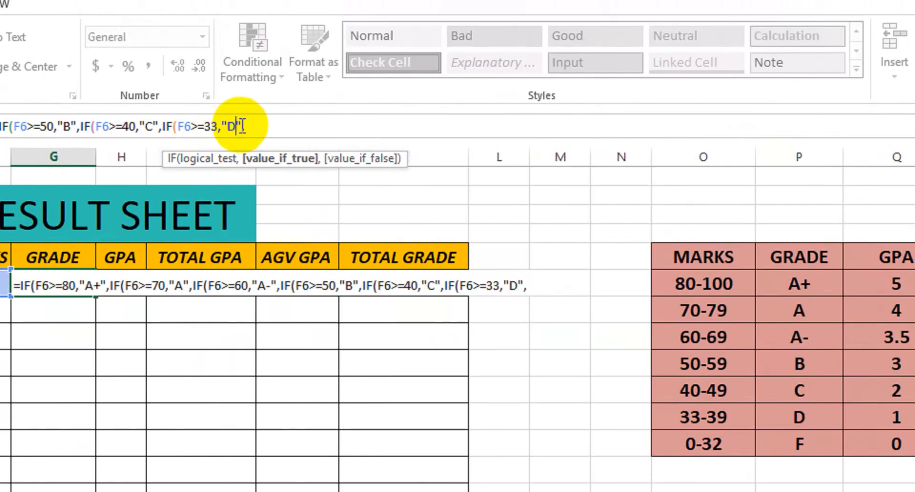
# Step: Add a final tier giving "F" when F6 is 0 or more, without a trailing comma
pyautogui.click(252, 127)
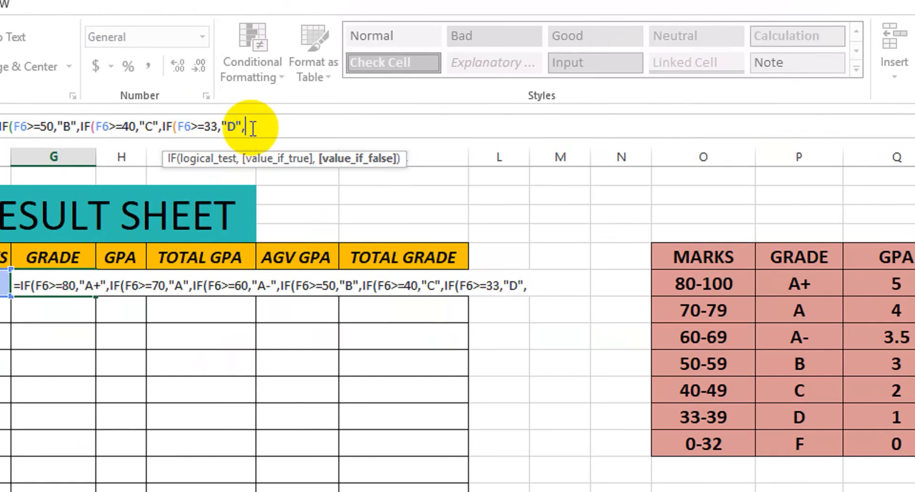
pyautogui.write('IF(F6>=80,"A+",')
pyautogui.hotkey('ctrl', 'f')
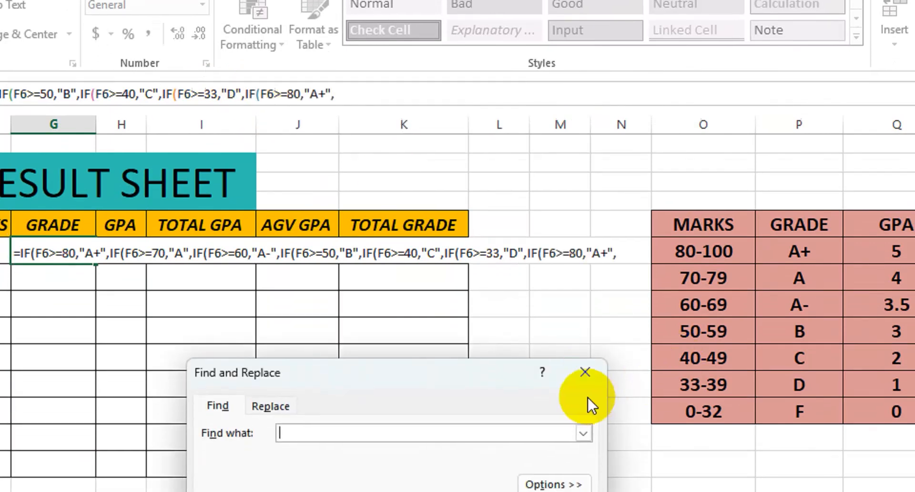
pyautogui.click(586, 404)
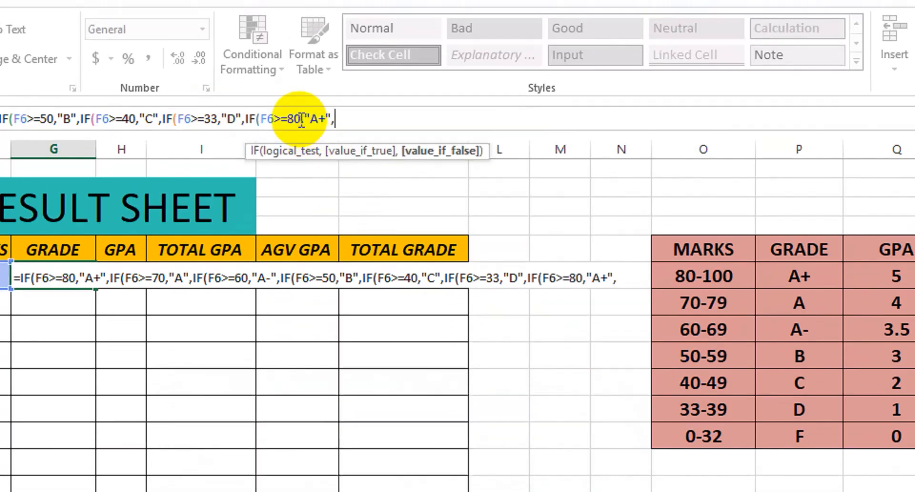
pyautogui.click(300, 98)
pyautogui.press('BackSpace')
pyautogui.press('BackSpace')
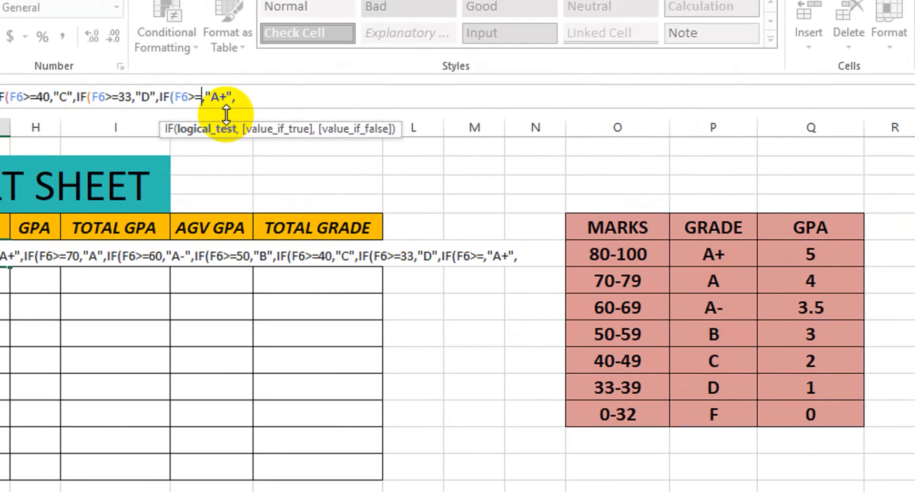
pyautogui.write('0')
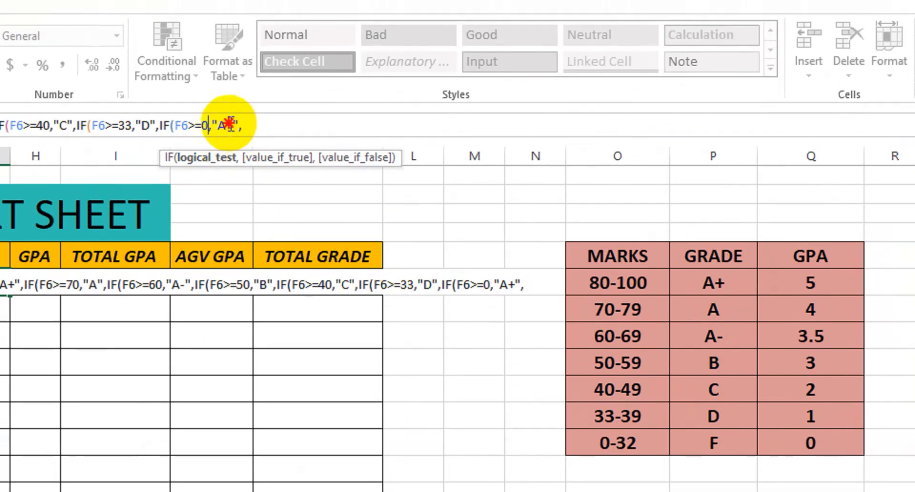
pyautogui.click(232, 125)
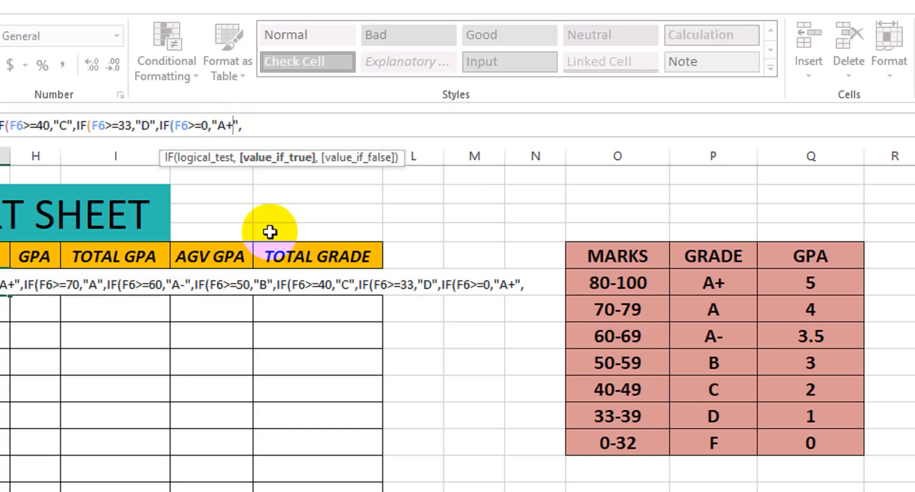
pyautogui.press('BackSpace')
pyautogui.write('F')
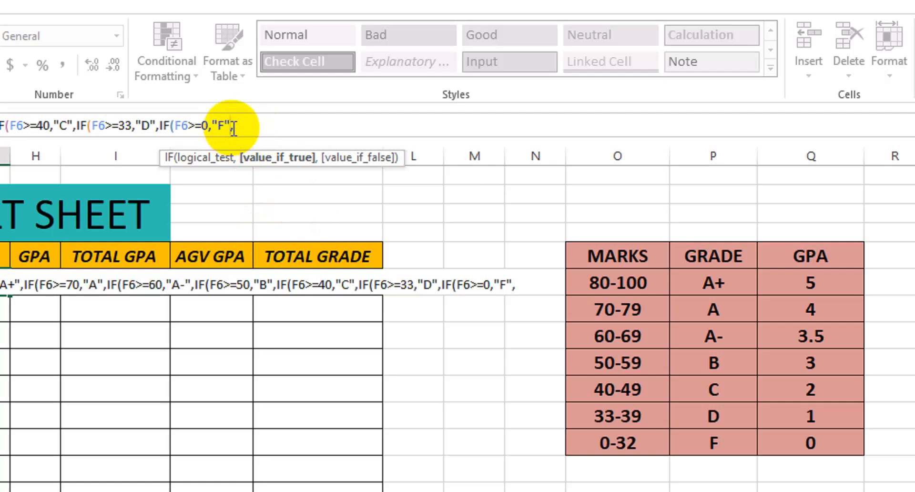
pyautogui.press('BackSpace')
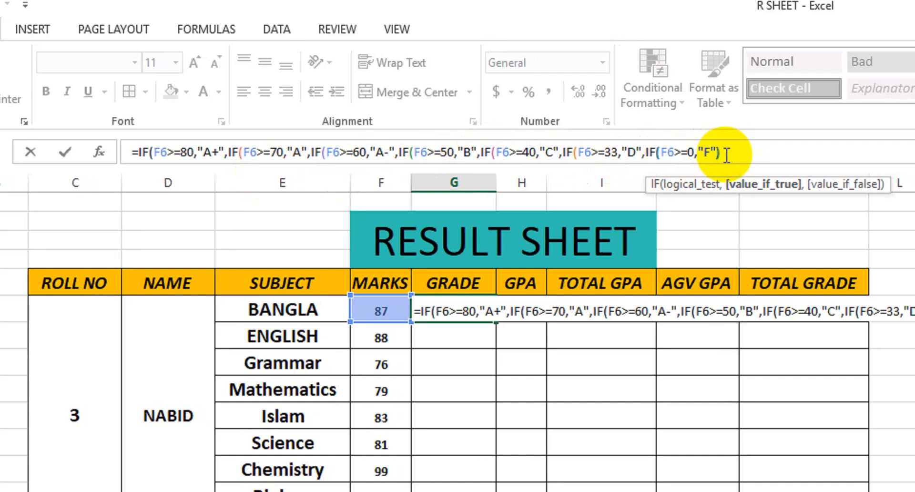
# Step: Close the nested IF with parentheses and commit it so G6 shows A+
pyautogui.write(')))')
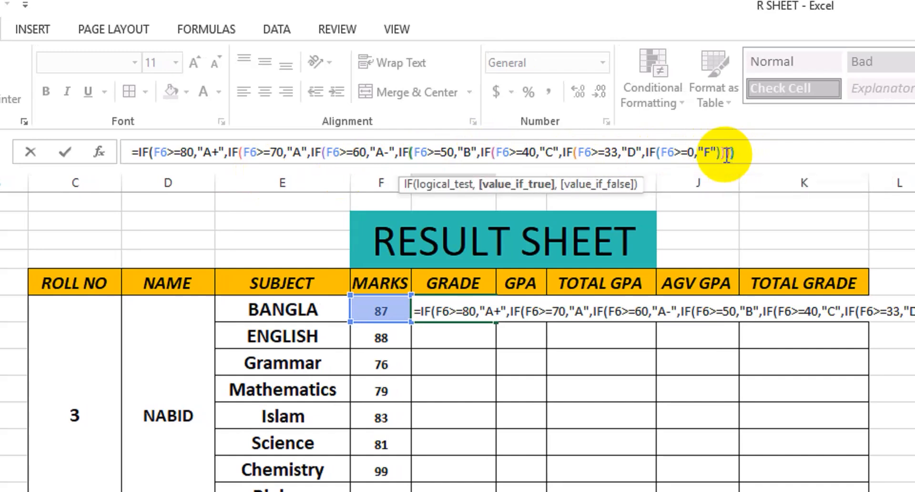
pyautogui.write(')))')
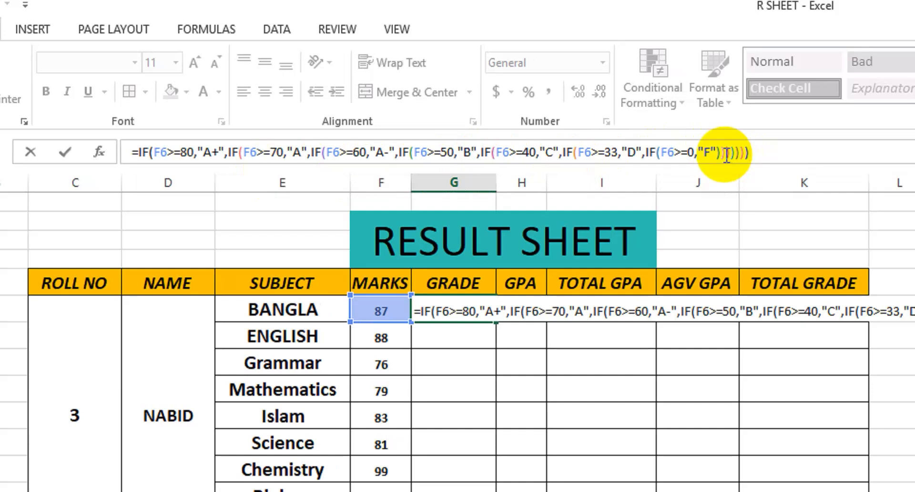
pyautogui.press('Return')
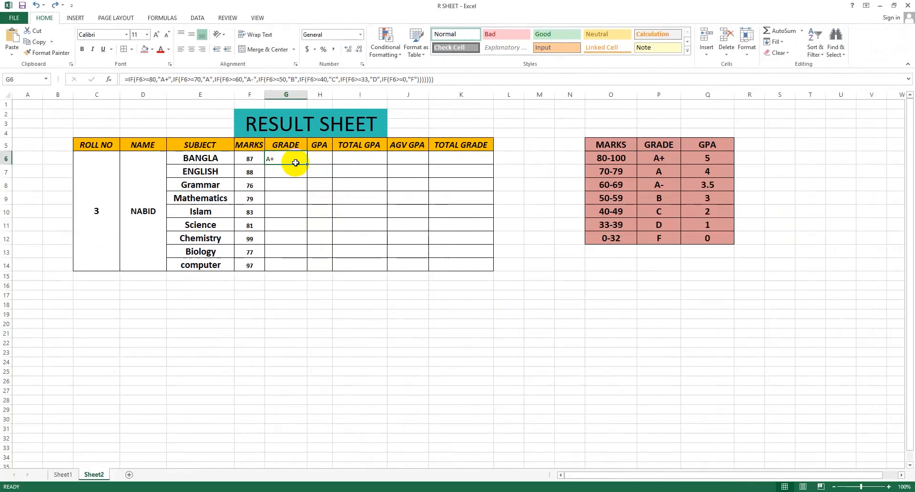
# Step: Fill the G6 grade formula down to G14 and centre the grades
pyautogui.click(481, 315)
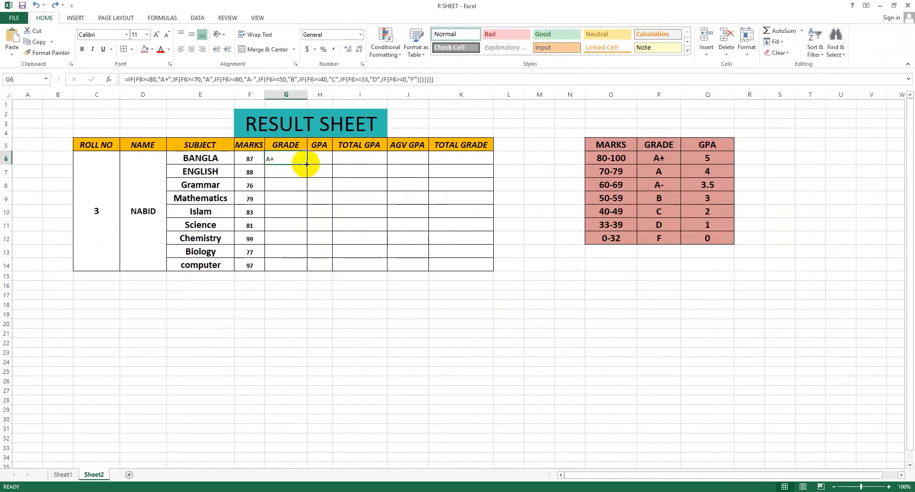
pyautogui.doubleClick(307, 164)
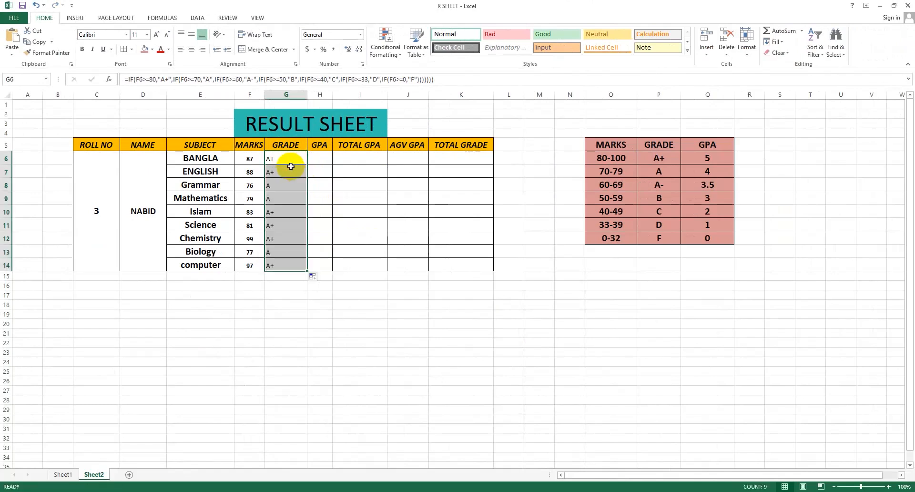
pyautogui.hotkey('ctrl', 'z')
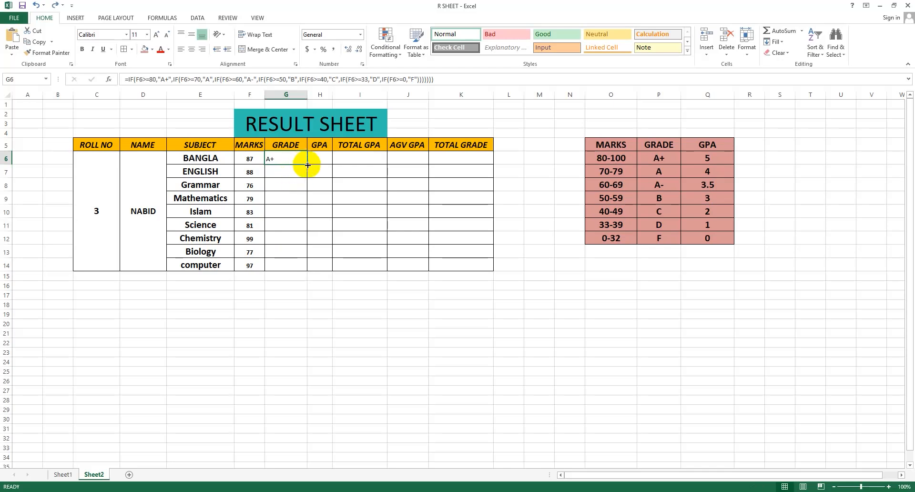
pyautogui.moveTo(307, 165); pyautogui.dragTo(299, 266)
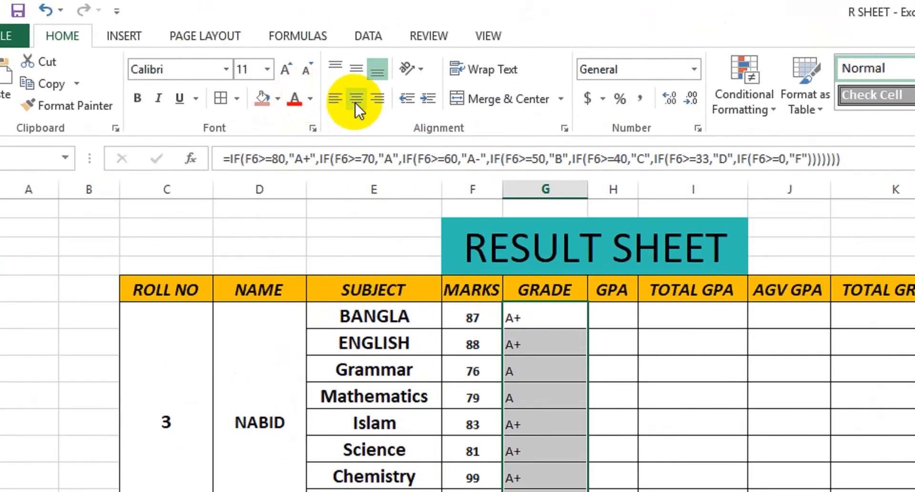
pyautogui.click(358, 99)
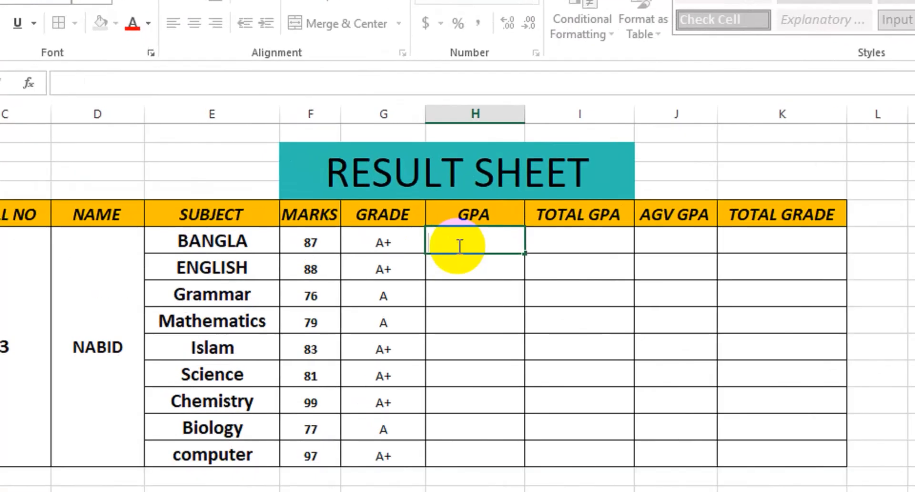
# Step: Enter =IF(F6>=80,5, in H6 and select the IF(F6>=80,5, tier for reuse
pyautogui.write('=')
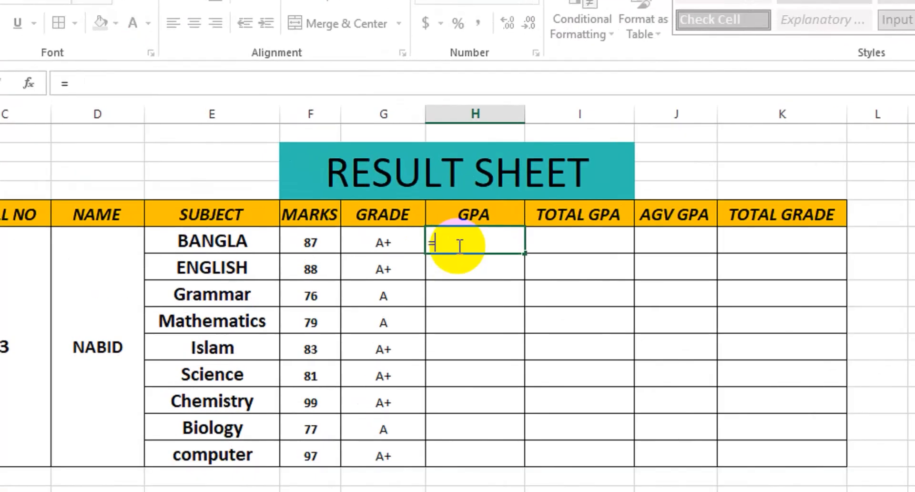
pyautogui.write('IF')
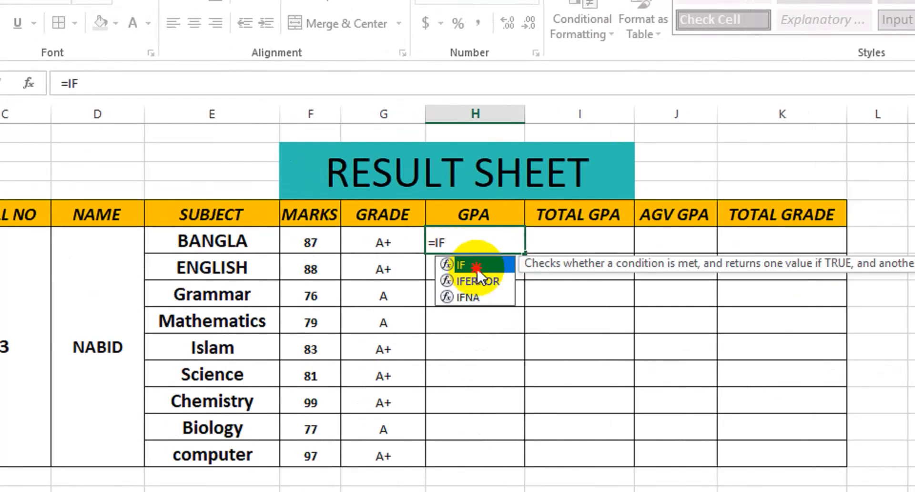
pyautogui.doubleClick(461, 265)
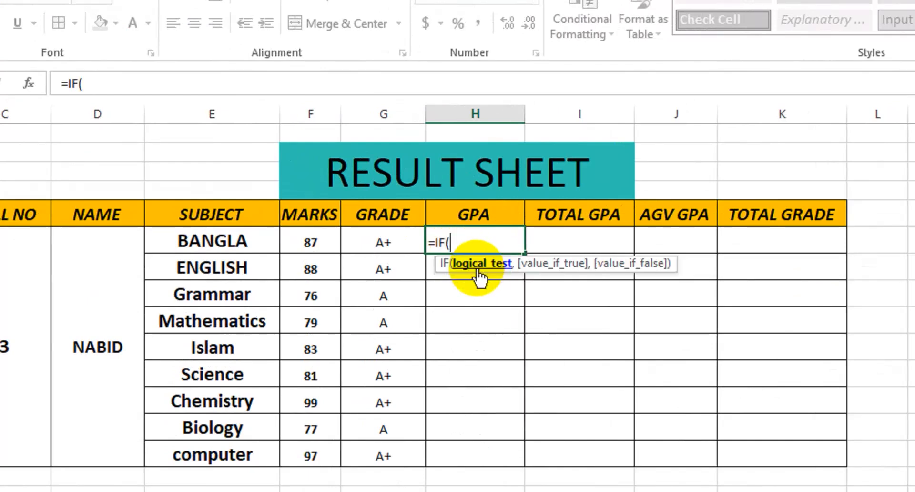
pyautogui.click(310, 244)
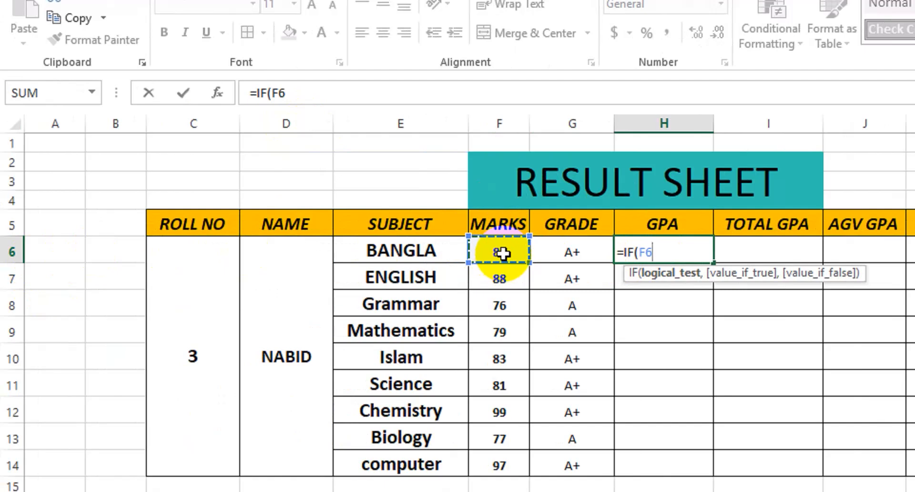
pyautogui.write('>')
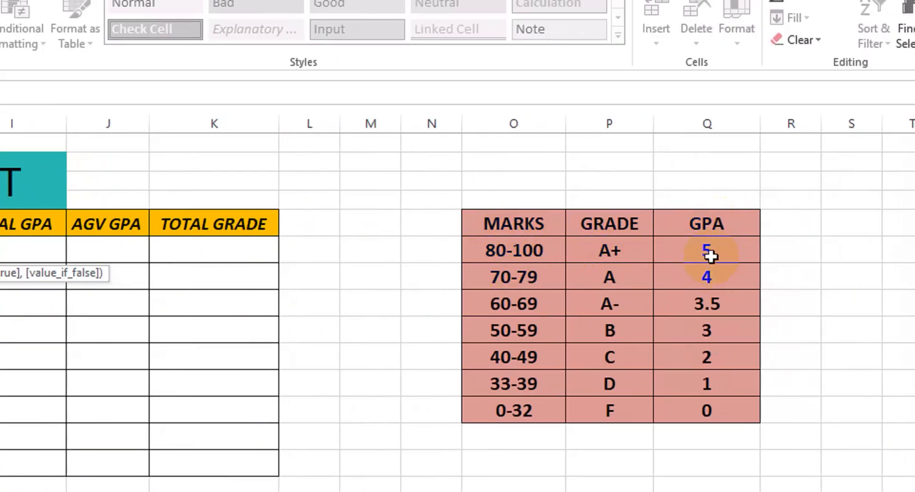
pyautogui.write('=IF(F6>=')
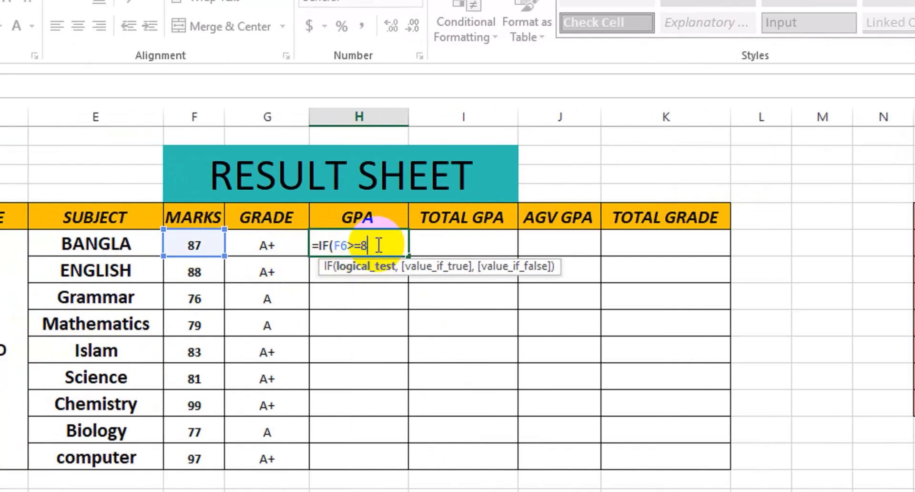
pyautogui.write('80,')
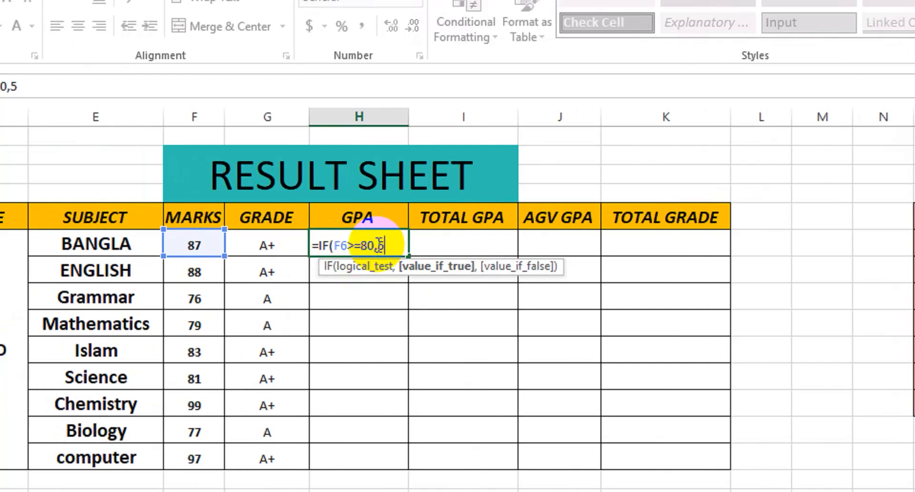
pyautogui.write('5,')
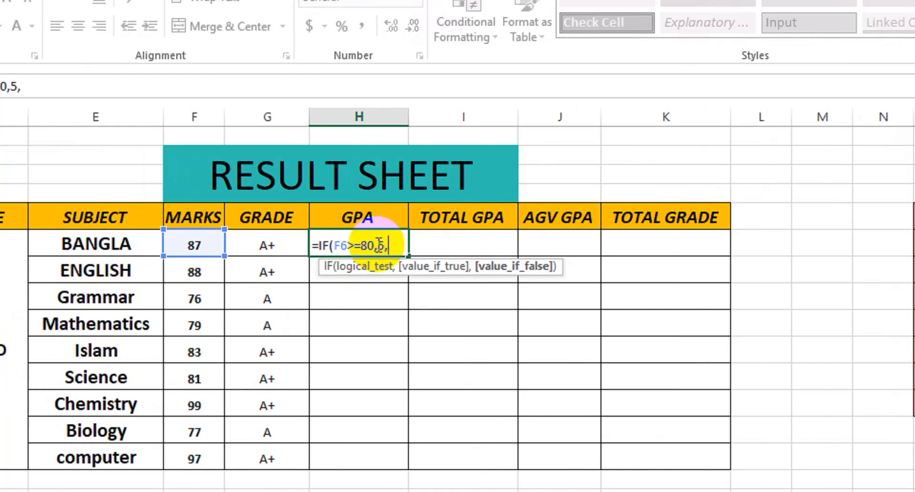
pyautogui.moveTo(384, 243); pyautogui.dragTo(317, 244)
pyautogui.hotkey('ctrl', 'c')
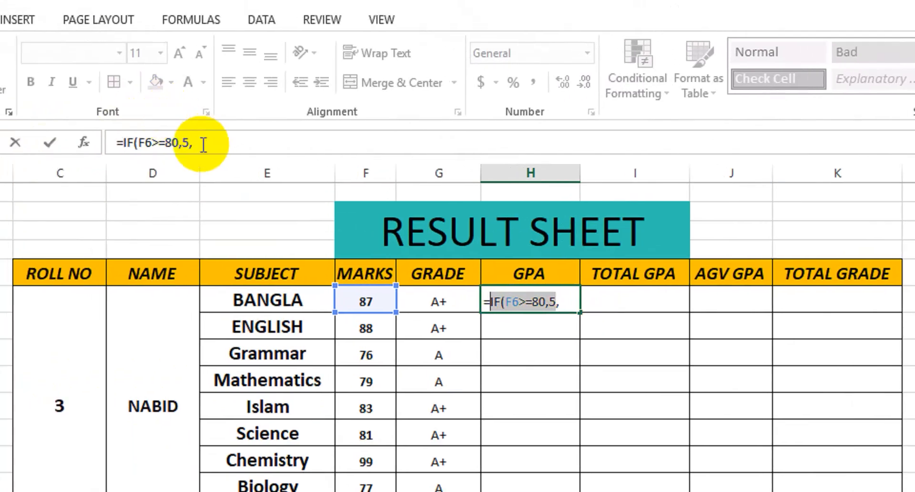
# Step: Add a nested GPA tier giving 4 for F6 of 70 or more, then paste another tier
pyautogui.click(32, 91)
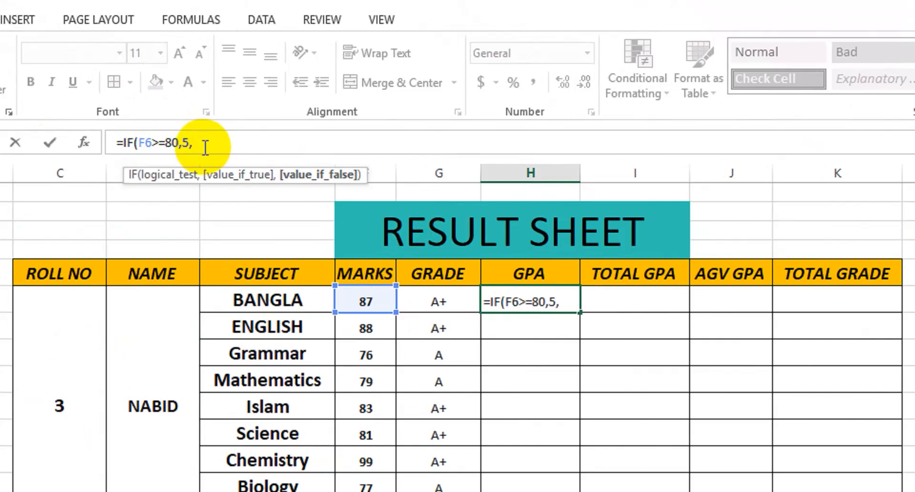
pyautogui.hotkey('ctrl', 'v')
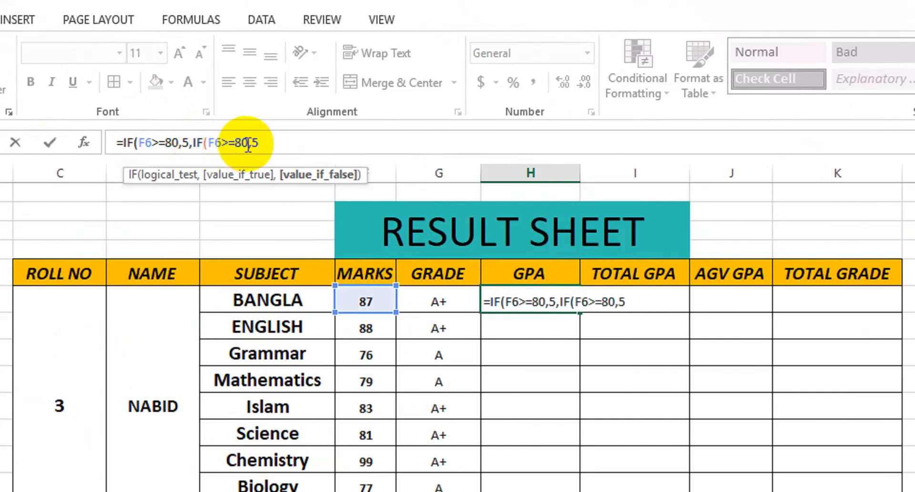
pyautogui.click(248, 144)
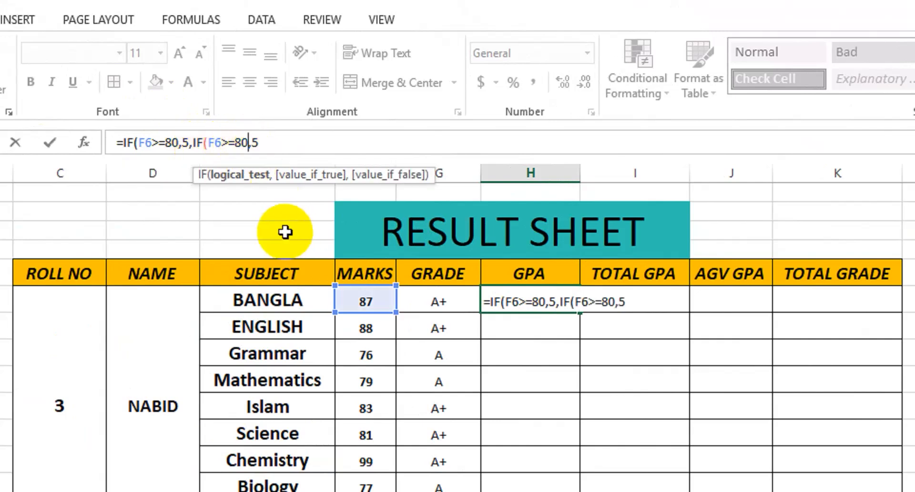
pyautogui.press('BackSpace')
pyautogui.press('BackSpace')
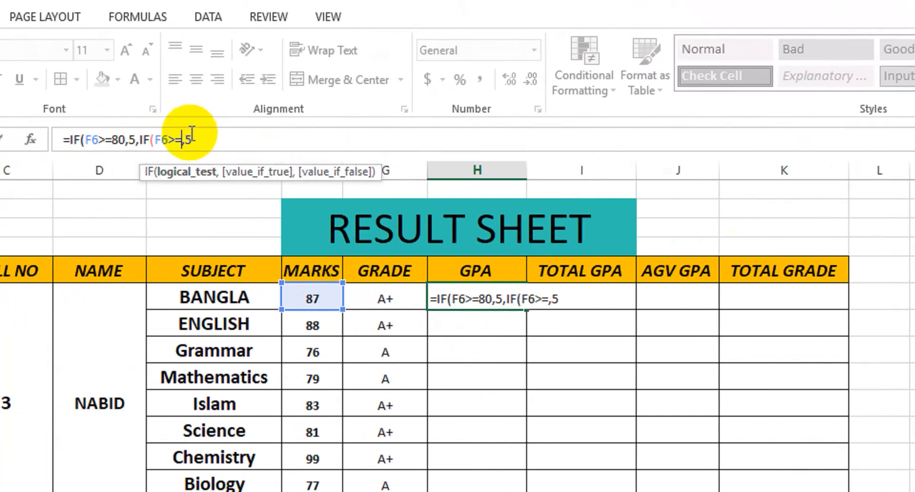
pyautogui.write('70')
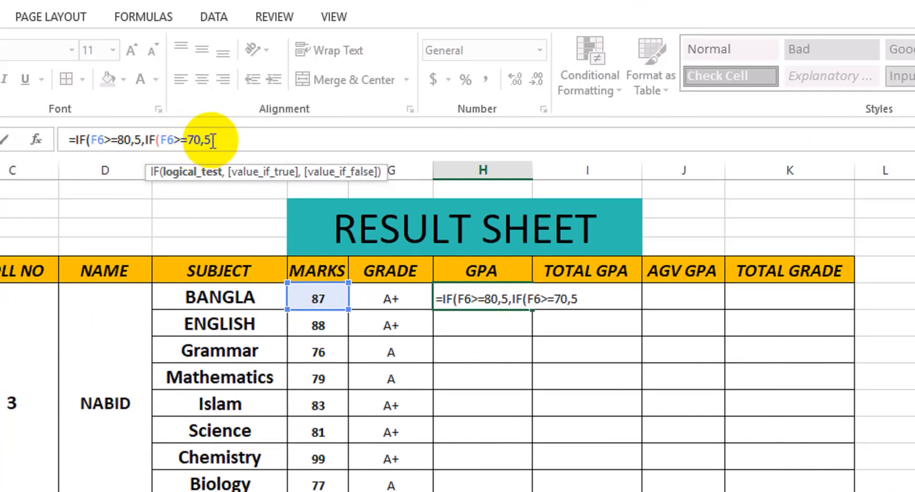
pyautogui.click(212, 141)
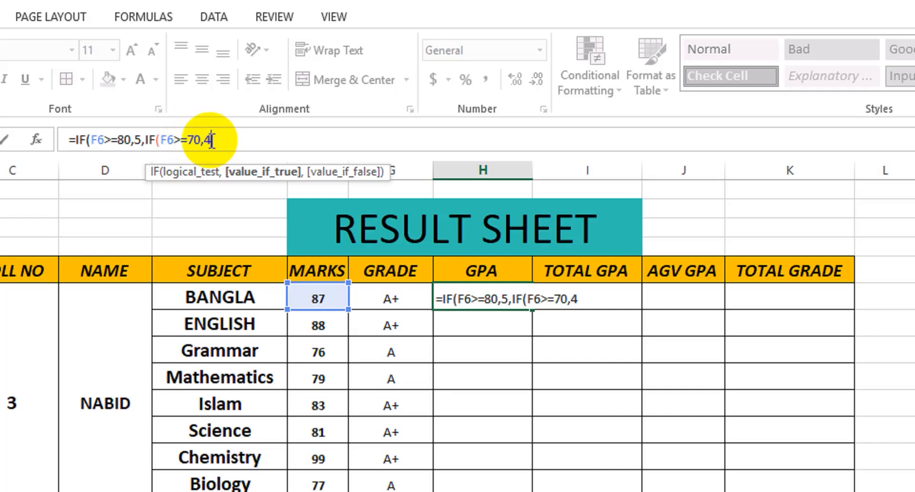
pyautogui.write(',')
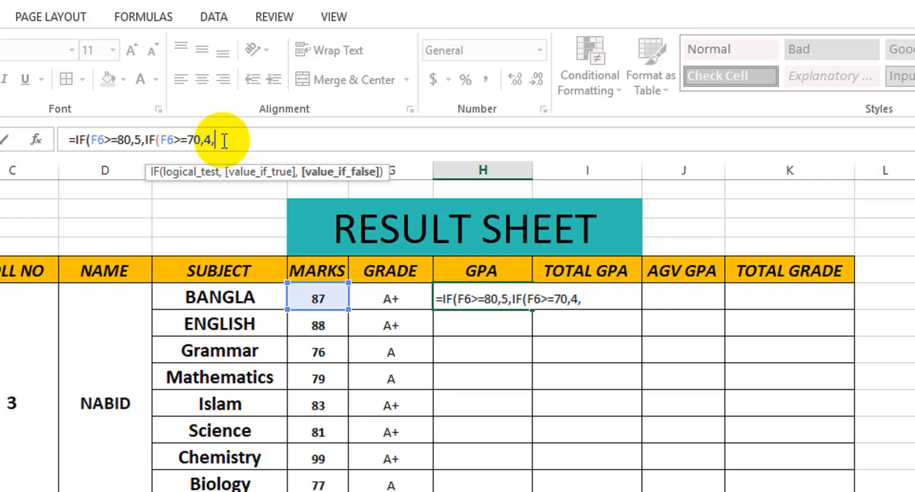
pyautogui.write('IF(F6>=80,5,')
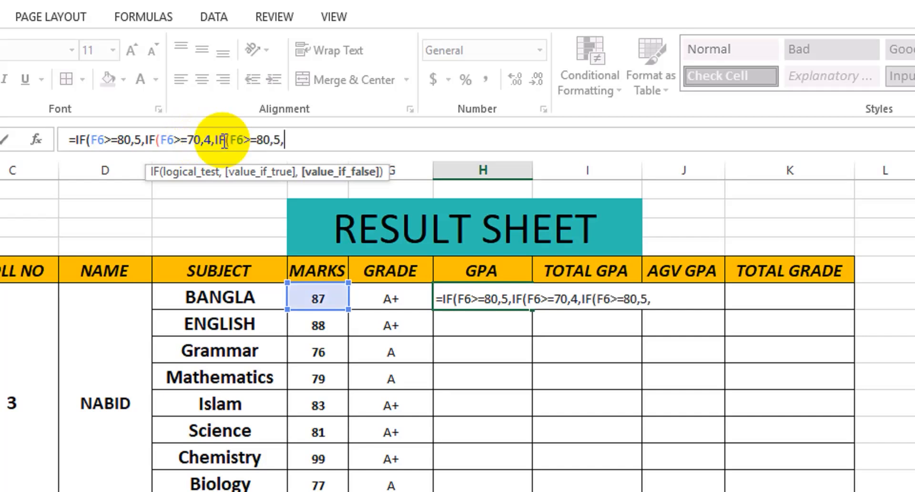
# Step: Change the third GPA tier to give 3.5 when F6 is 60 or more
pyautogui.click(270, 140)
pyautogui.press('BackSpace')
pyautogui.press('BackSpace')
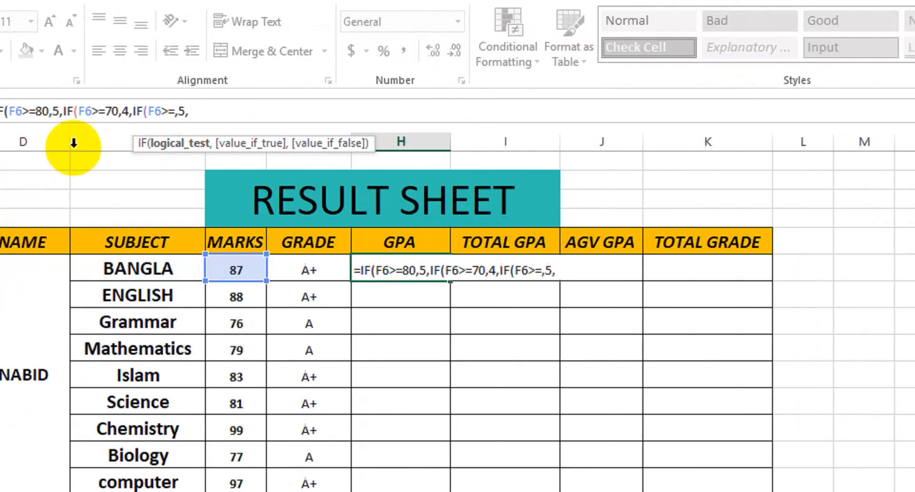
pyautogui.write('60')
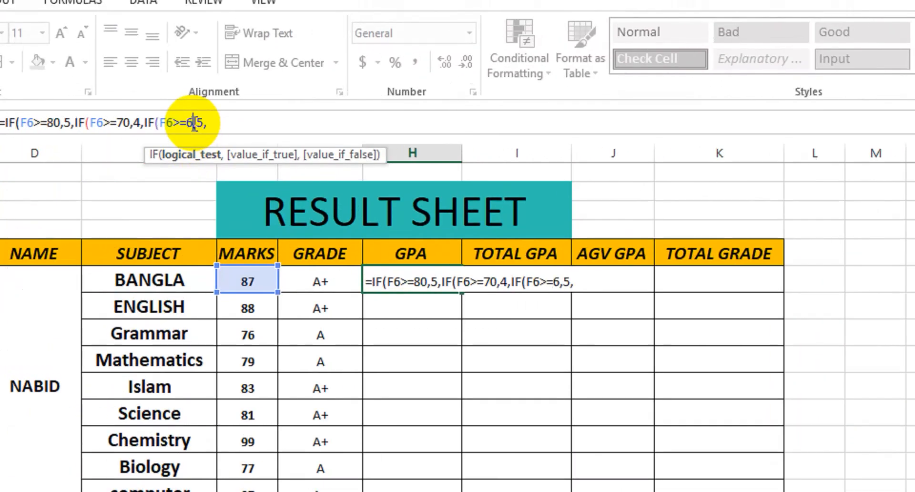
pyautogui.click(203, 124)
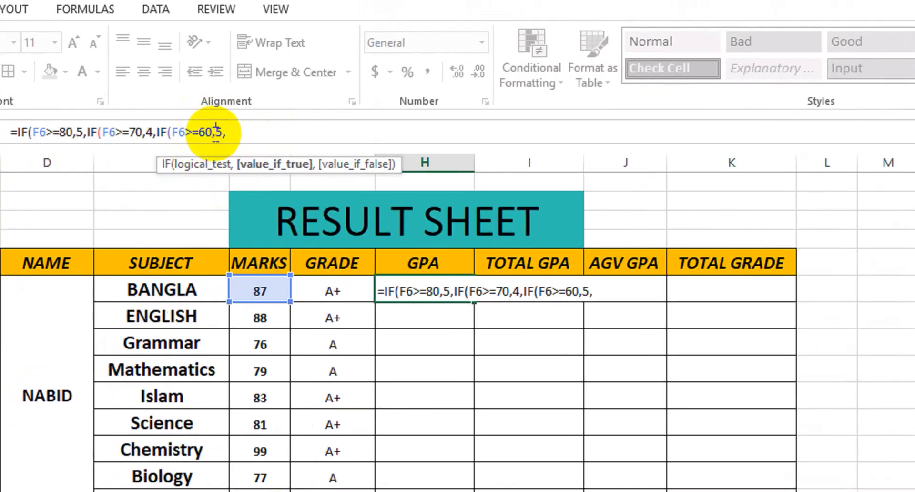
pyautogui.write('3.')
# Step: Add a GPA tier giving 3 for F6 of 50 or more, then paste another tier
pyautogui.click(239, 133)
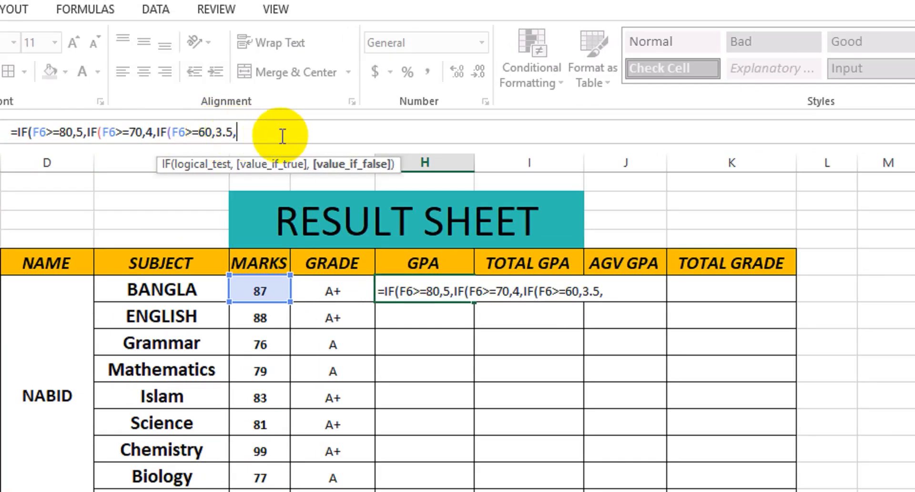
pyautogui.write('IF(F6>=80,5,')
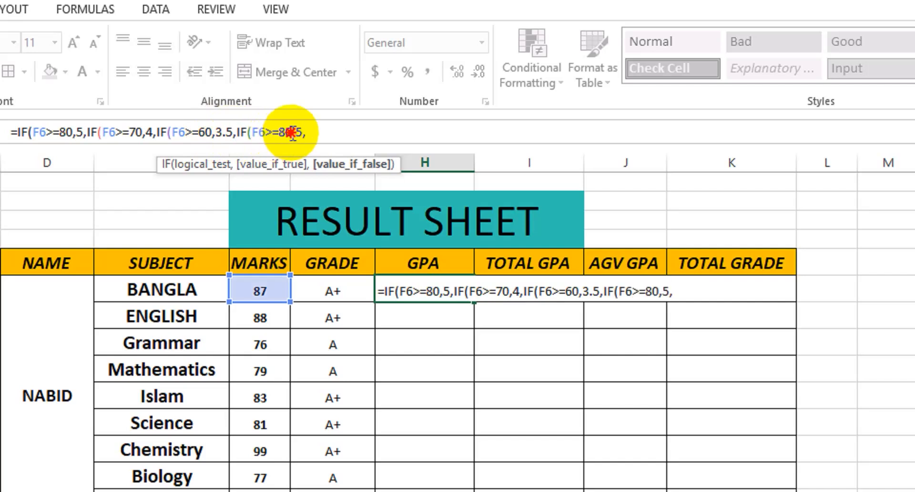
pyautogui.click(292, 132)
pyautogui.press('BackSpace')
pyautogui.press('BackSpace')
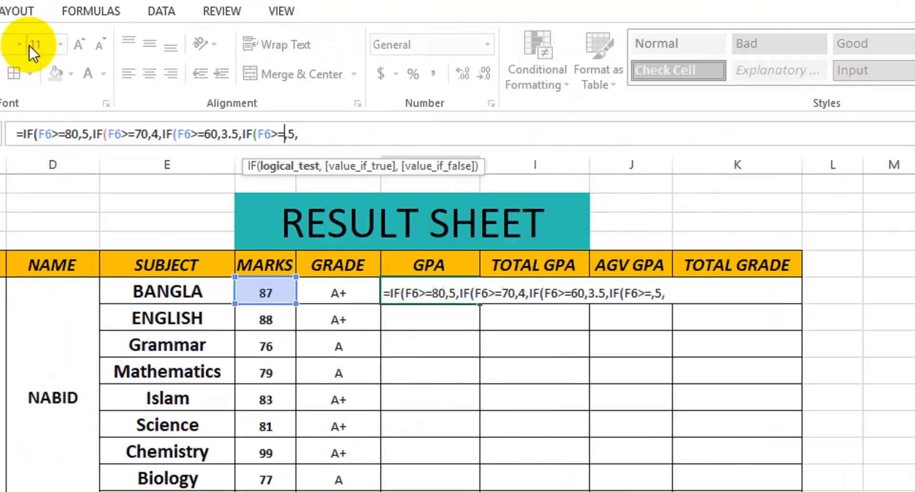
pyautogui.write('50')
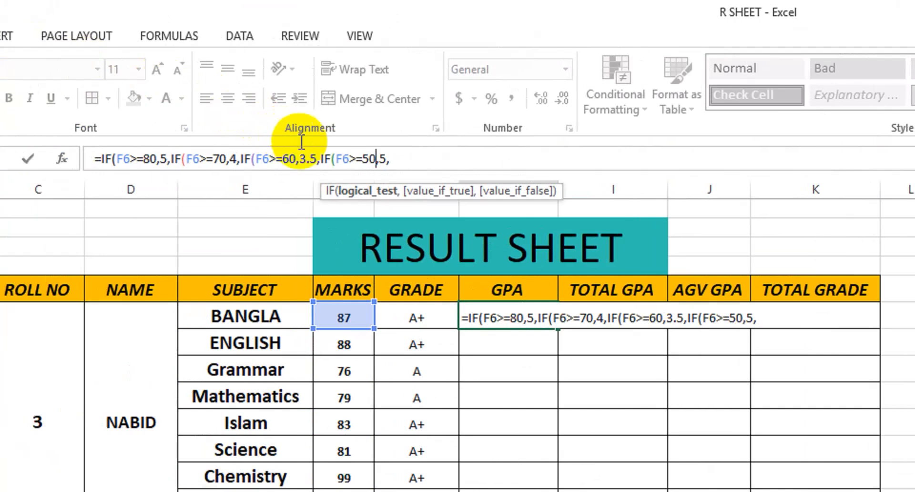
pyautogui.click(385, 158)
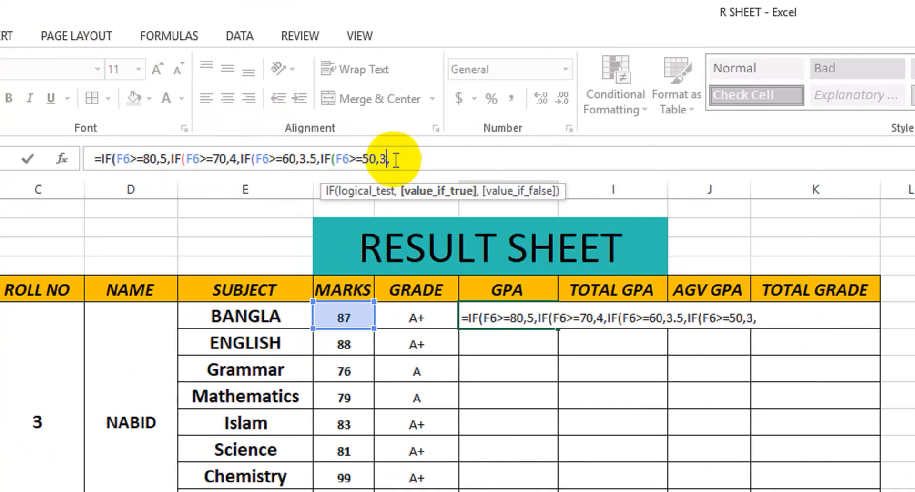
pyautogui.click(399, 159)
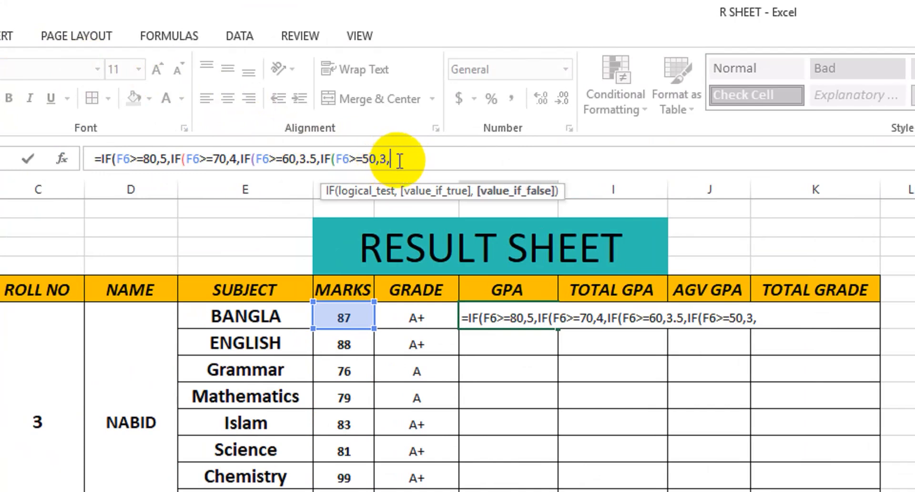
pyautogui.write('IF(F6>=80,5,')
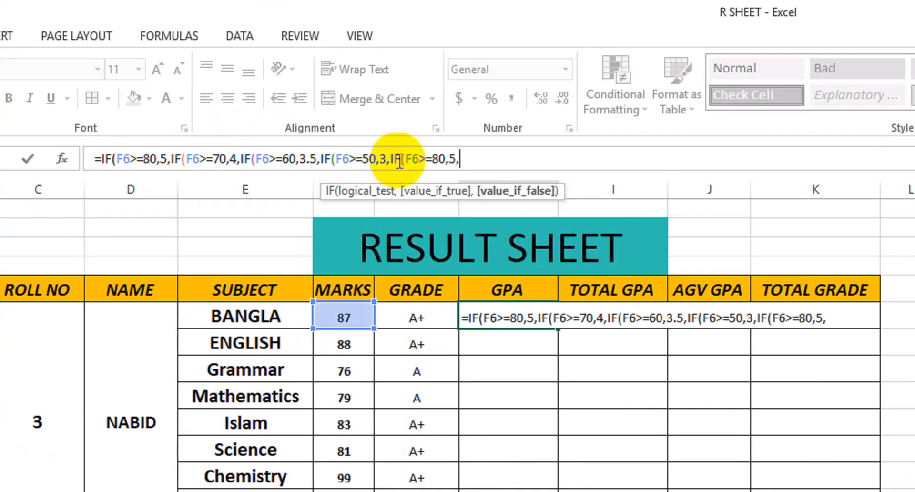
# Step: Change the fifth GPA tier to give 2 when F6 is 40 or more
pyautogui.click(445, 159)
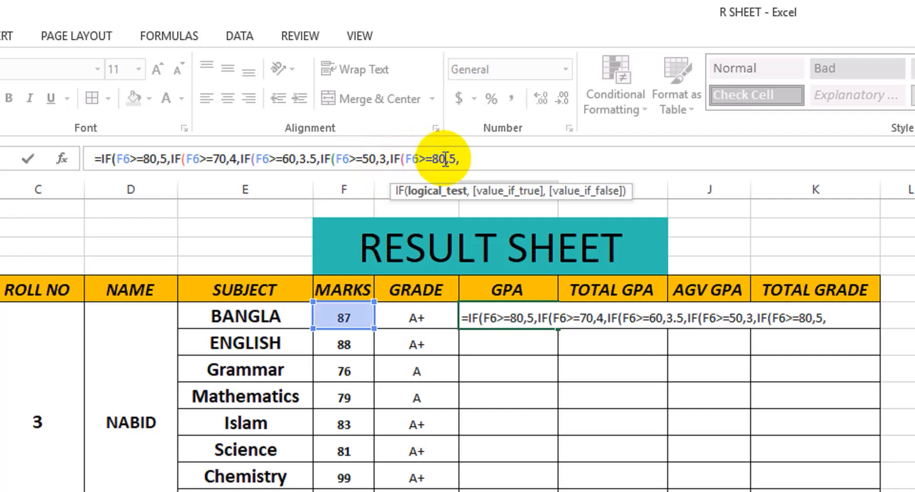
pyautogui.press('BackSpace')
pyautogui.press('BackSpace')
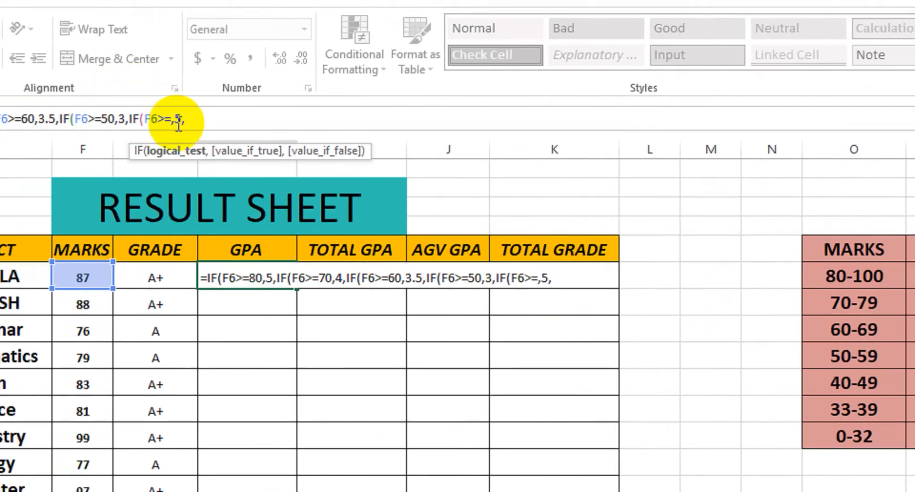
pyautogui.write('40')
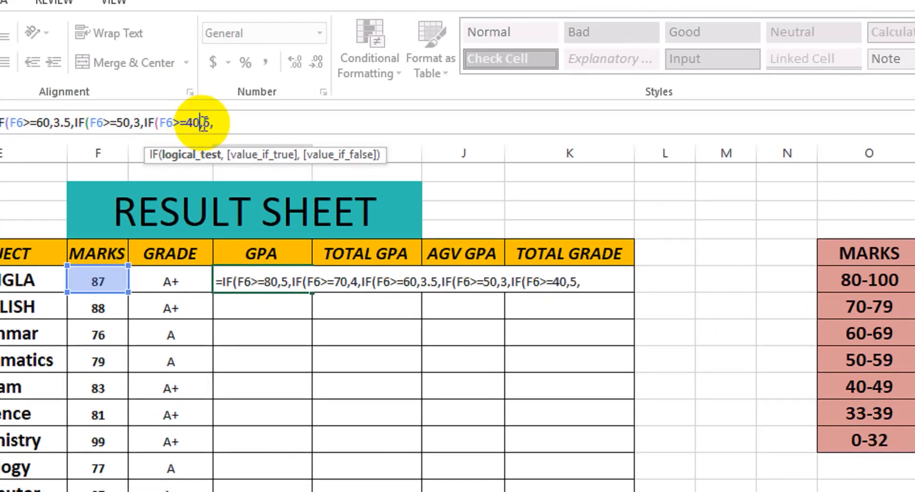
pyautogui.click(208, 119)
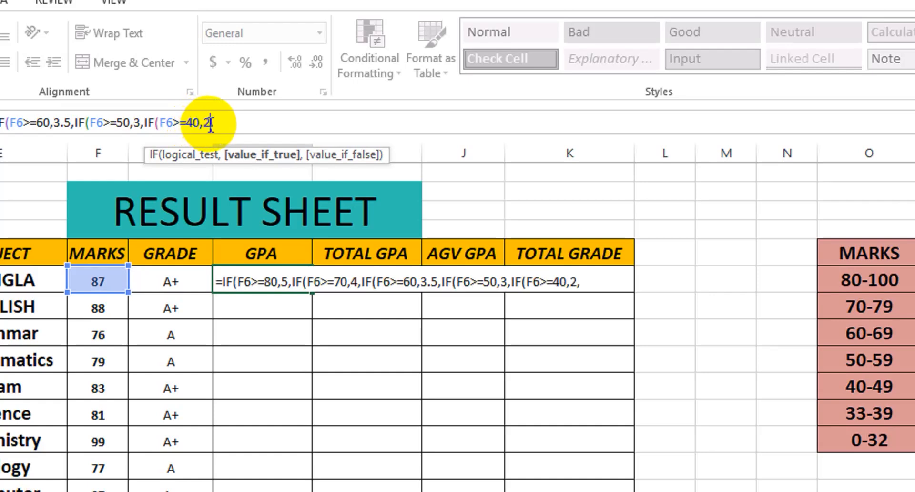
# Step: Add a GPA tier giving 1 for F6 of 33 or more, then paste another IF(F6>=80,5, tier
pyautogui.click(222, 123)
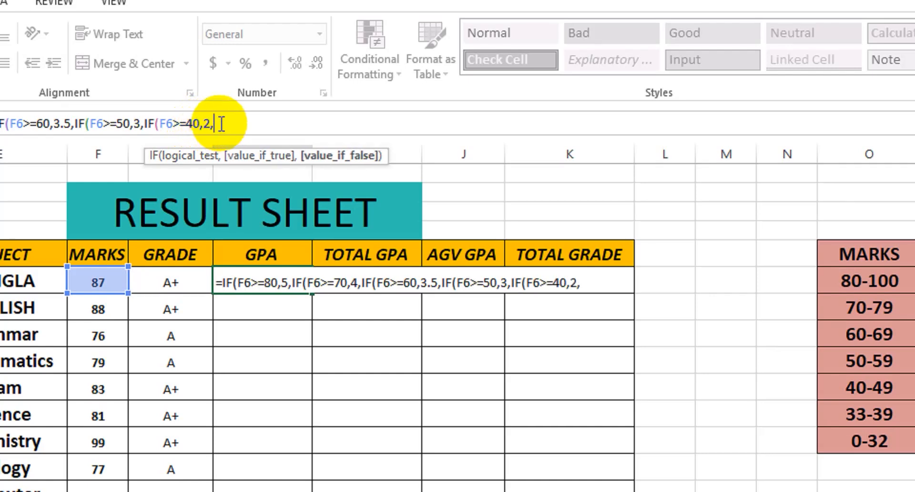
pyautogui.write('IF(F6>=80,5,')
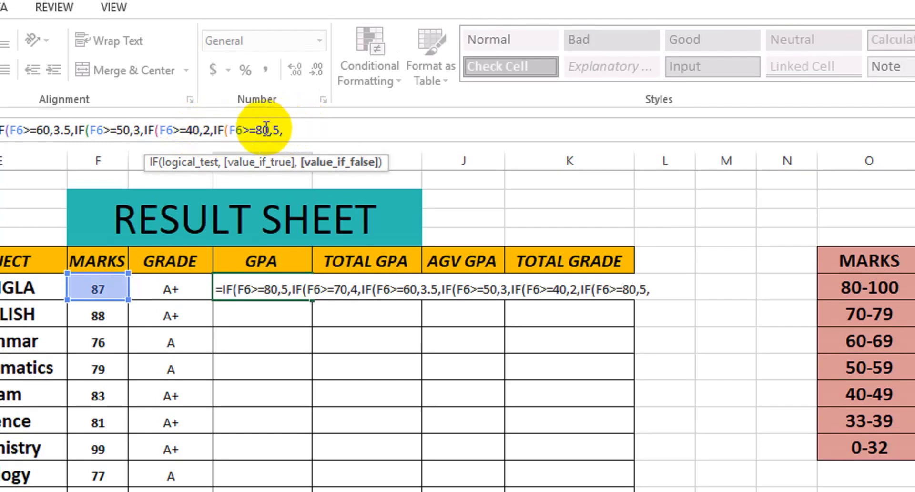
pyautogui.click(270, 123)
pyautogui.press('BackSpace')
pyautogui.press('BackSpace')
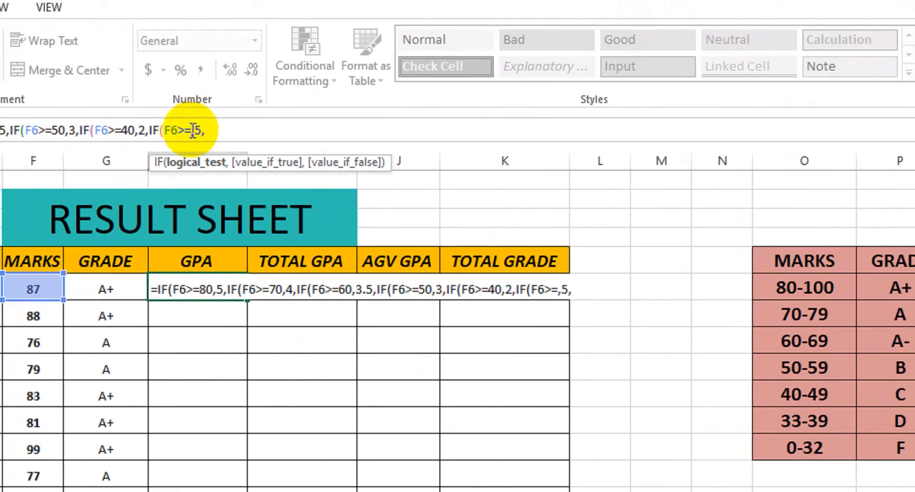
pyautogui.write('33')
pyautogui.click(215, 132)
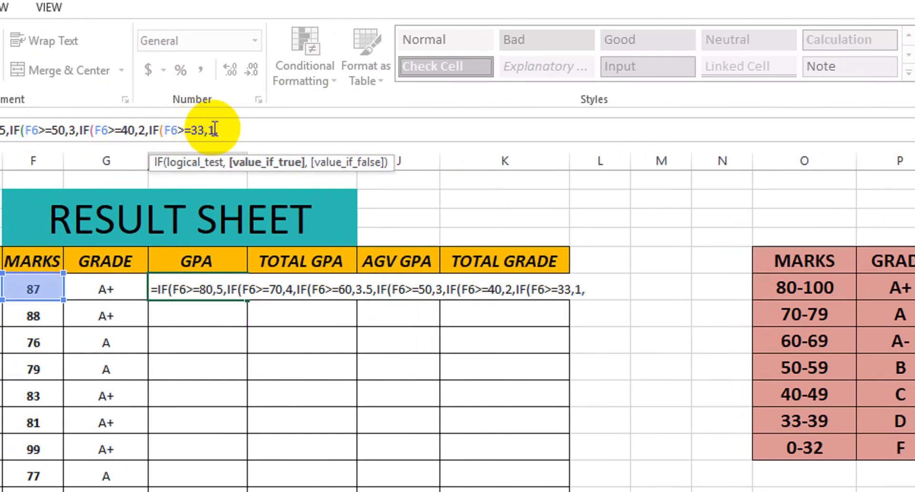
pyautogui.click(221, 131)
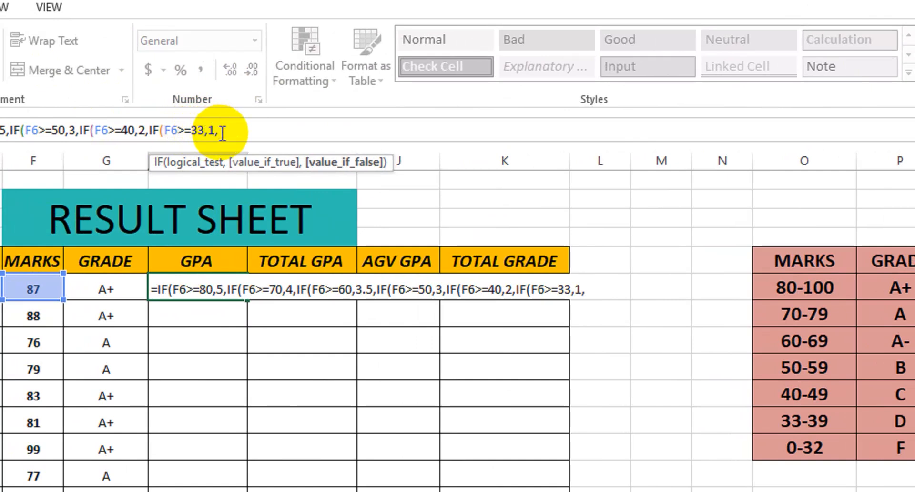
pyautogui.write('IF(F6>=80,5,')
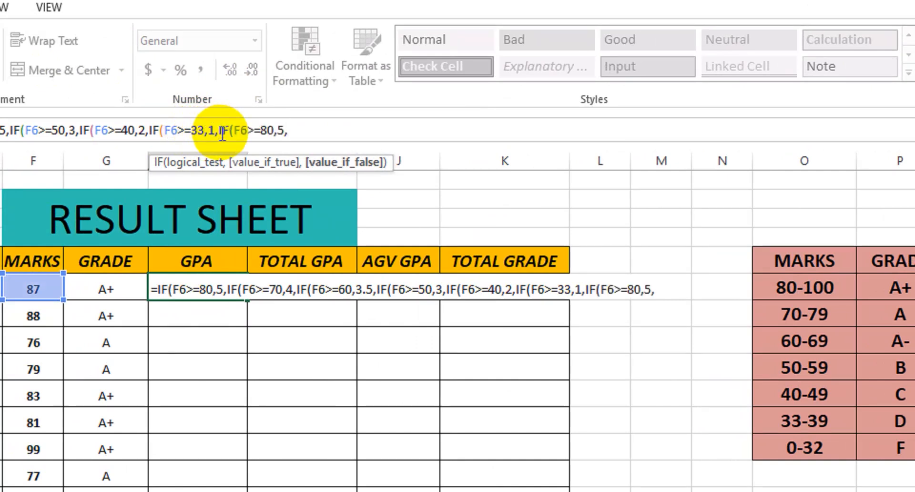
pyautogui.click(274, 130)
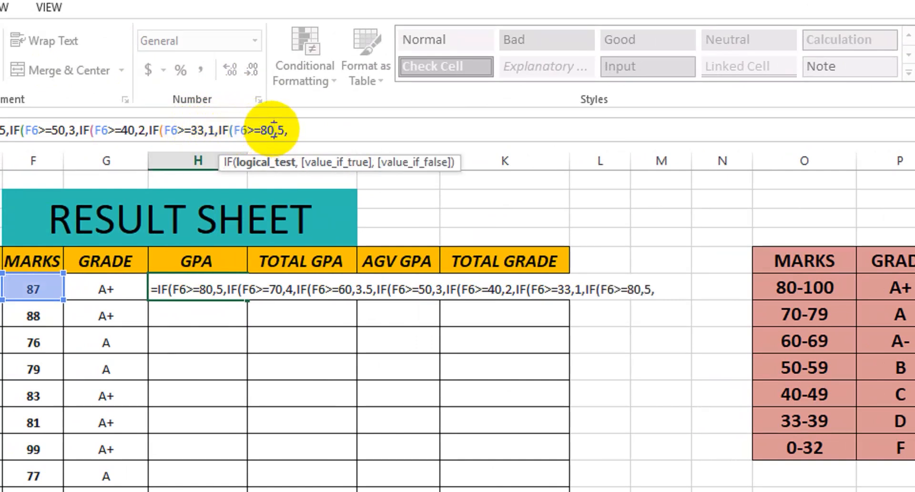
# Step: Change the last test to IF(F6>=0,0), close the parentheses and commit, so H6 shows GPA 5
pyautogui.press('BackSpace')
pyautogui.press('BackSpace')
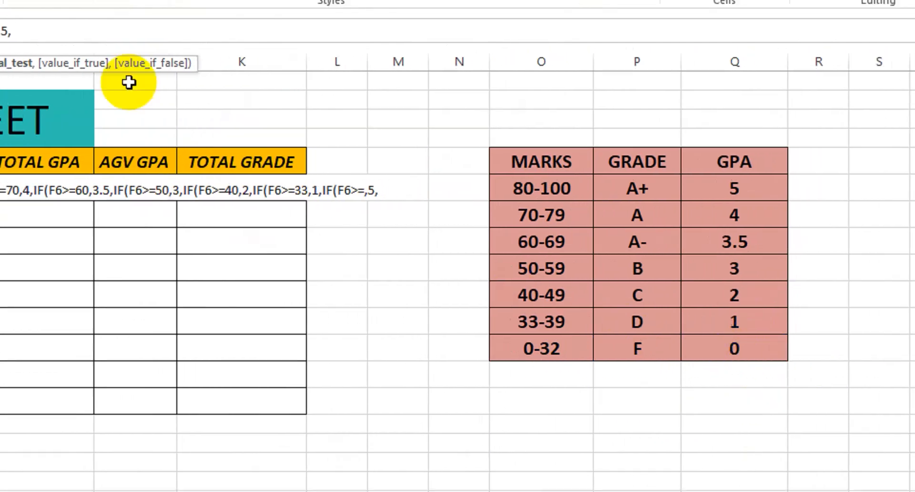
pyautogui.write('0')
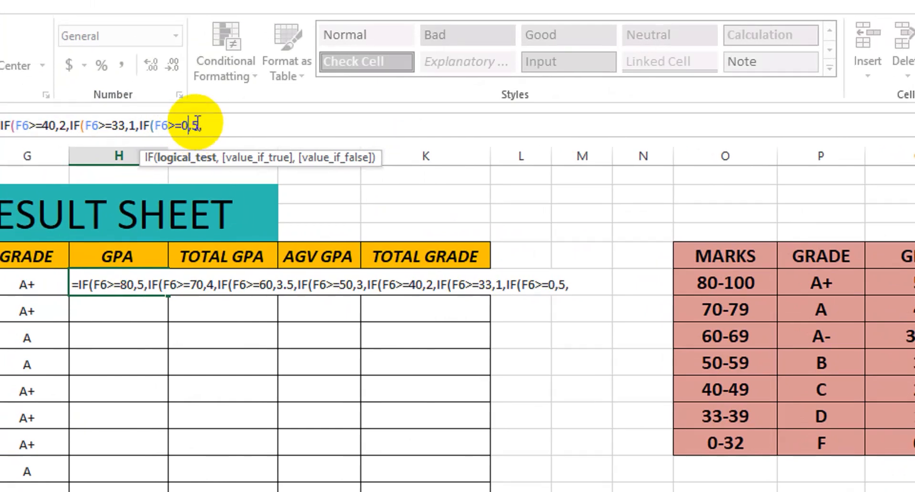
pyautogui.click(198, 118)
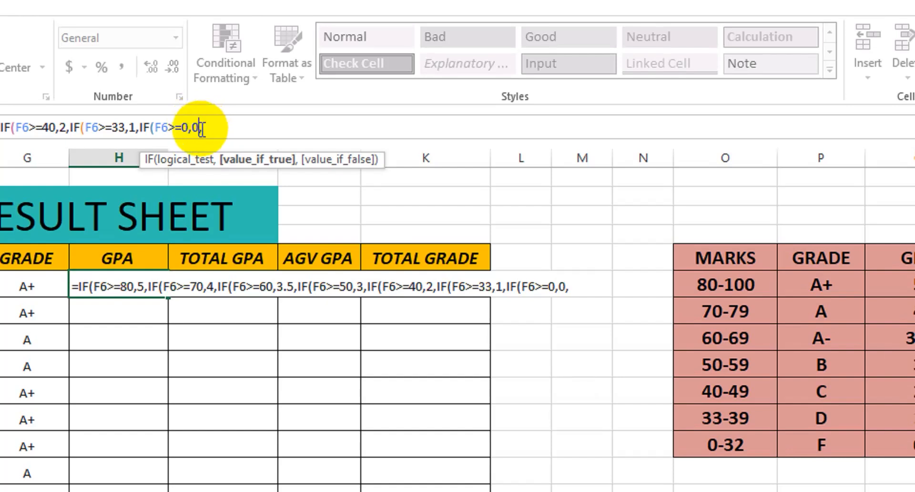
pyautogui.click(209, 128)
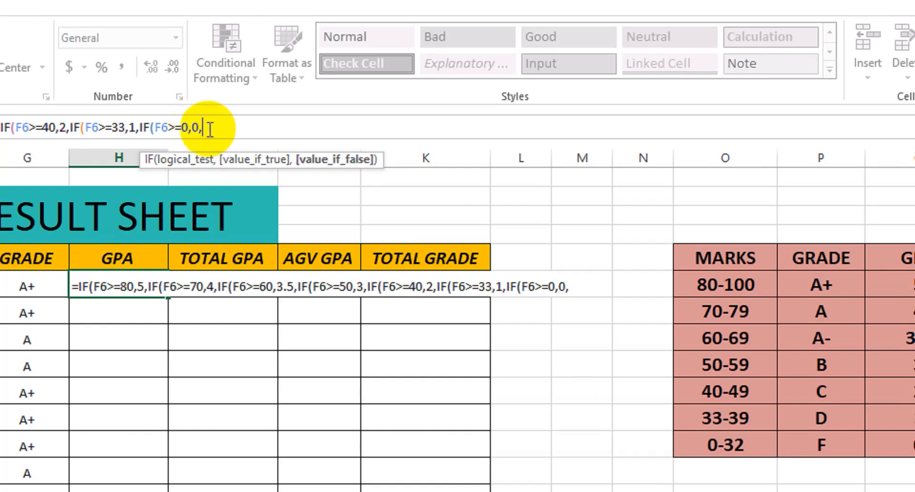
pyautogui.press('BackSpace')
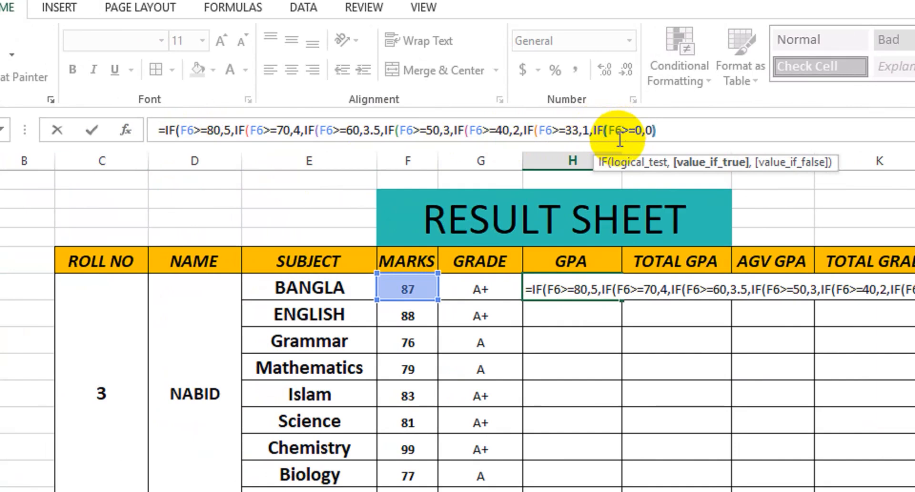
pyautogui.write('))))')
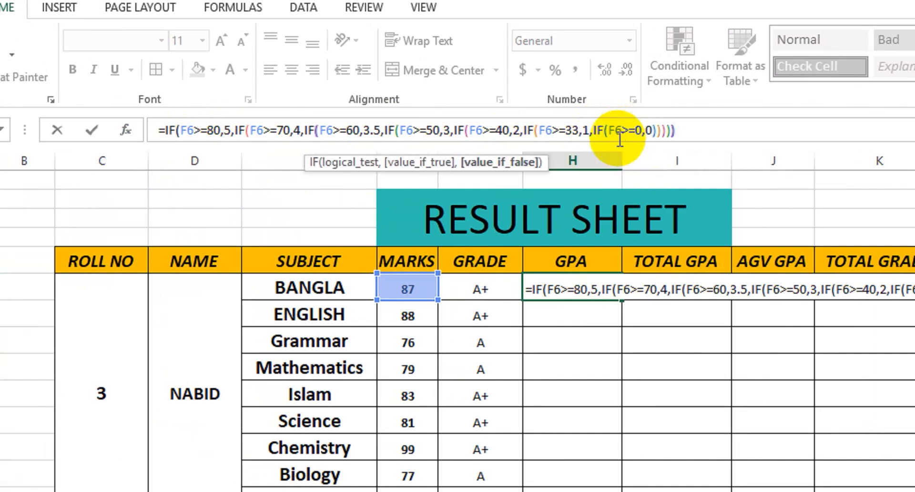
pyautogui.write('))')
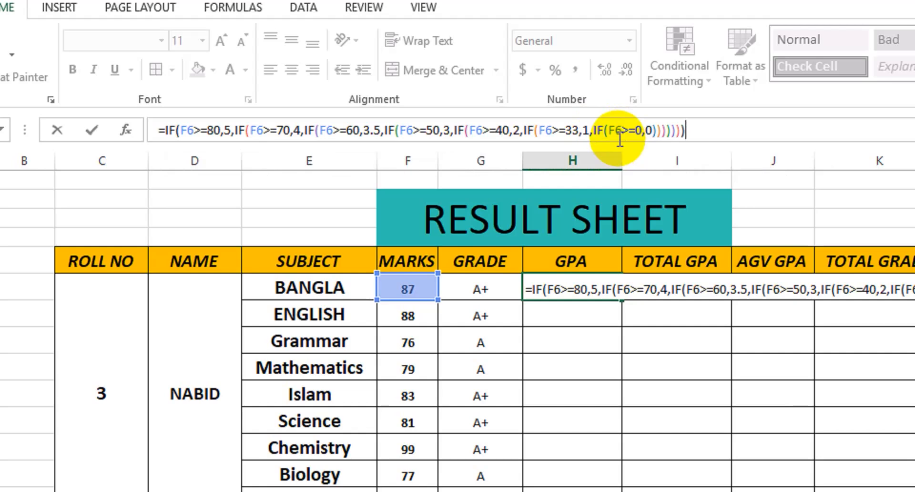
pyautogui.press('Return')
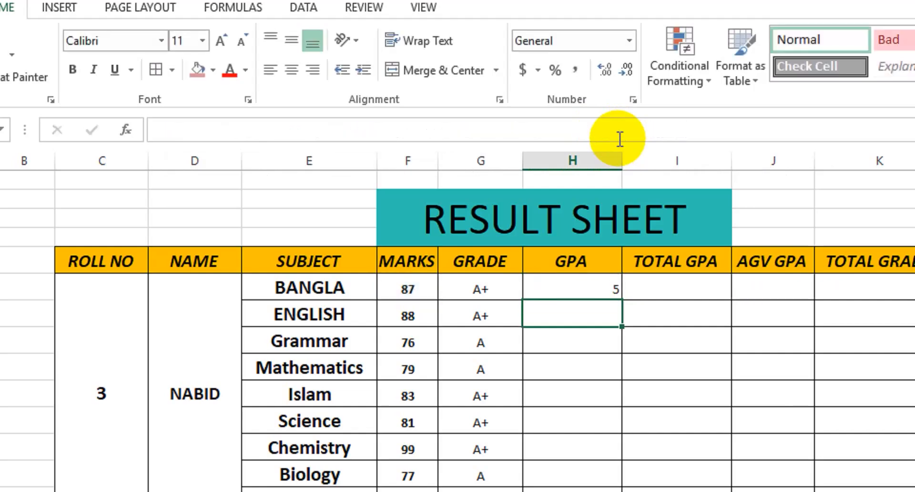
# Step: Fill the H6 GPA formula down to H14 and centre the GPA values, e.g. 5 for BANGLA
pyautogui.click(578, 289)
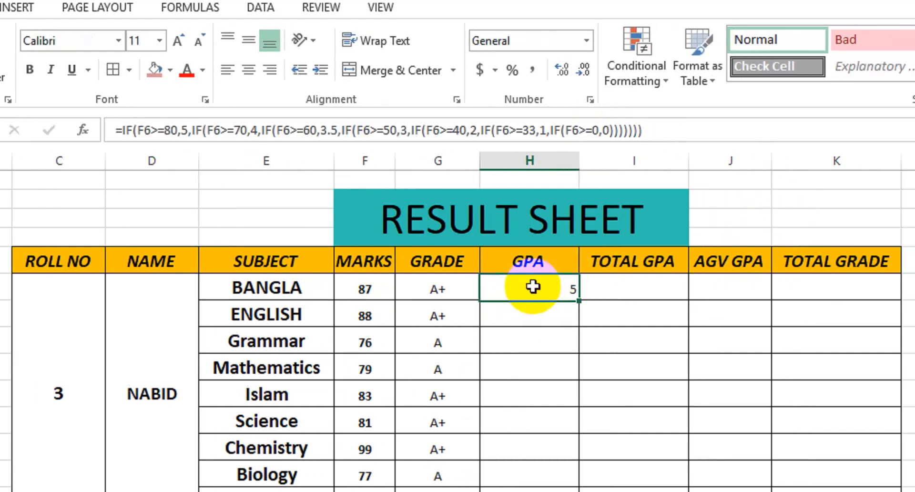
pyautogui.doubleClick(577, 299)
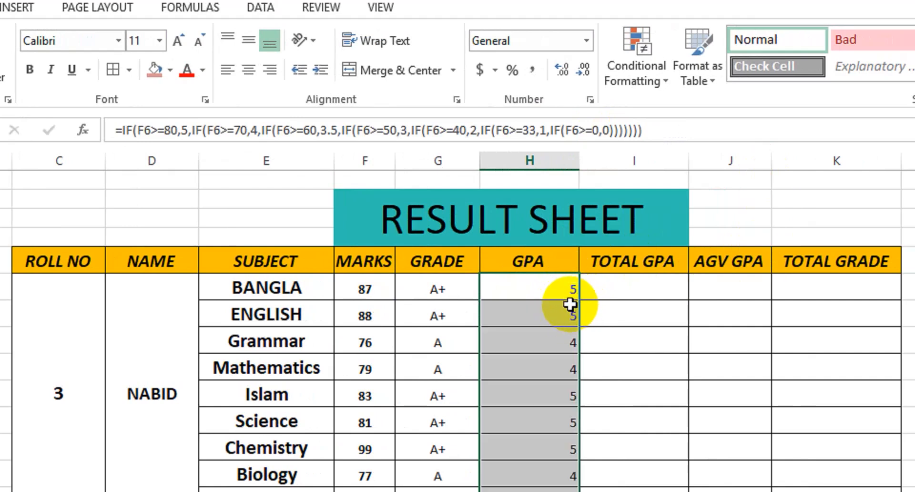
pyautogui.hotkey('ctrl', 'z')
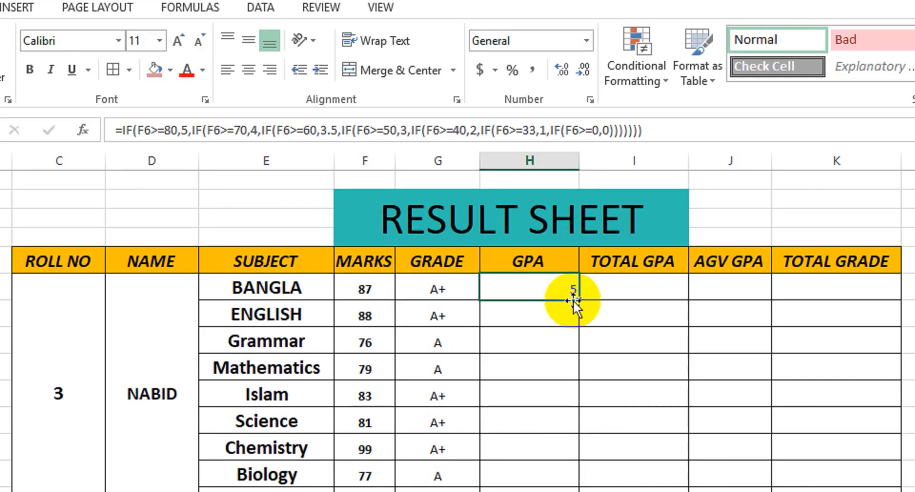
pyautogui.moveTo(578, 299); pyautogui.dragTo(559, 491)
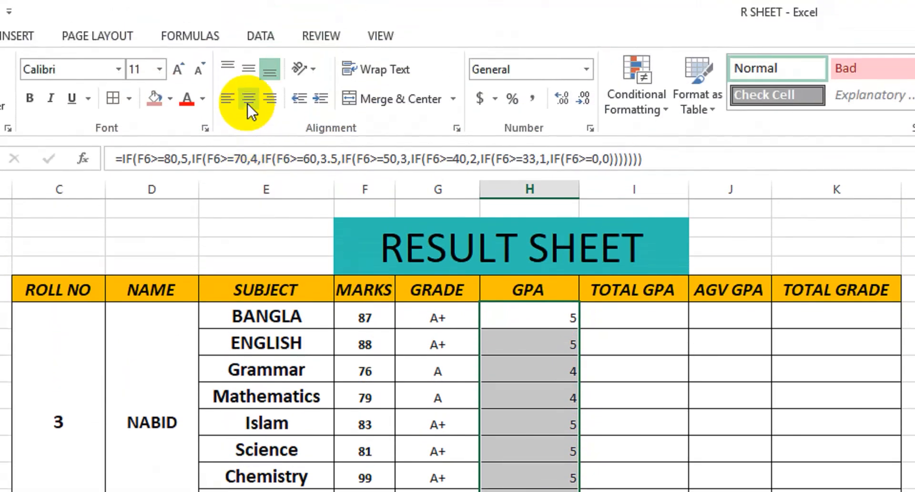
pyautogui.click(249, 43)
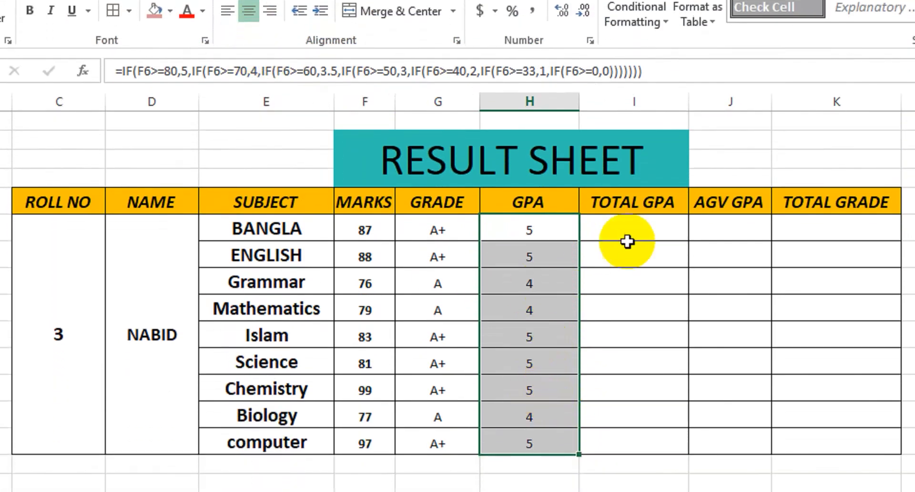
# Step: Enter =SUM(H6:H14) in I6 to total the GPA as 42
pyautogui.click(625, 229)
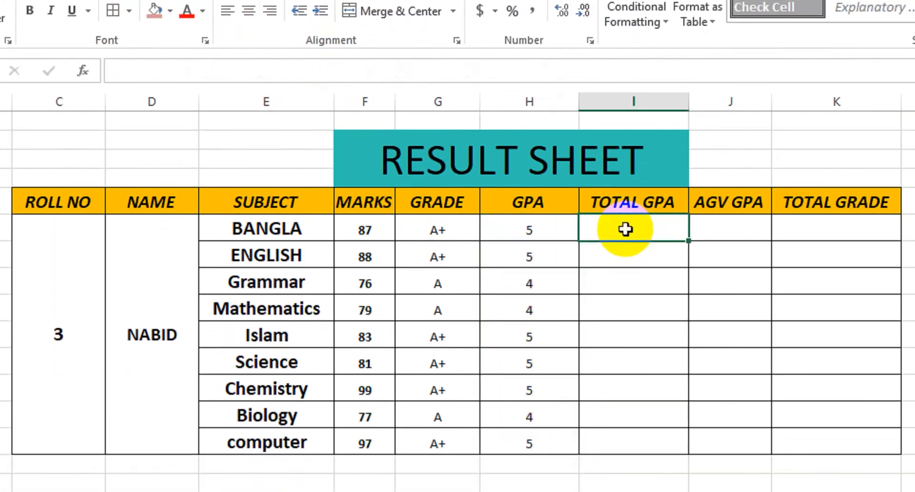
pyautogui.write('=')
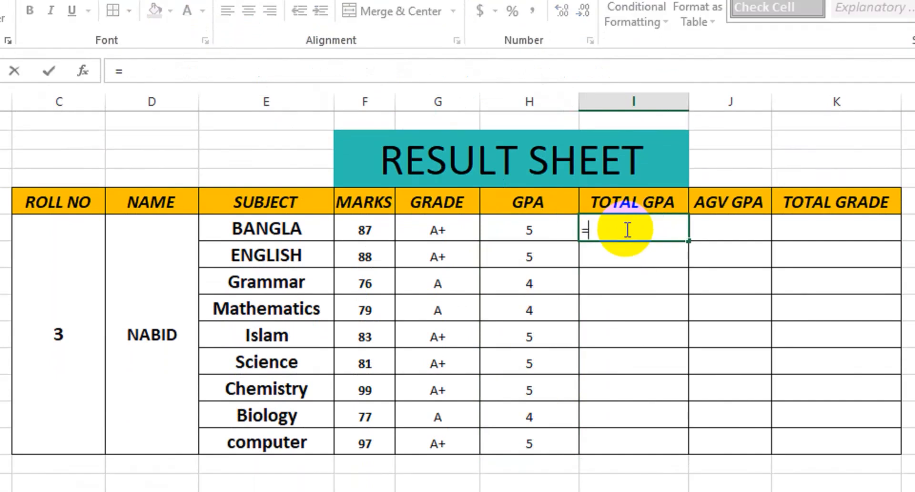
pyautogui.write('SUM')
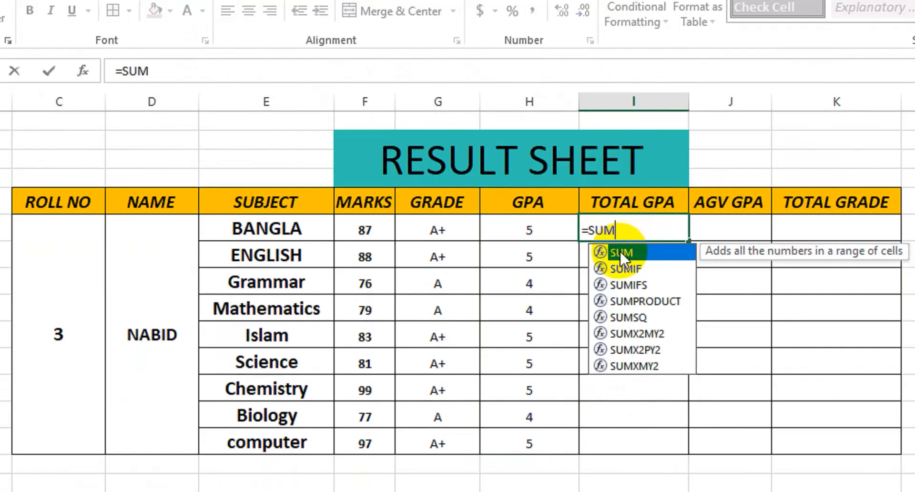
pyautogui.doubleClick(627, 251)
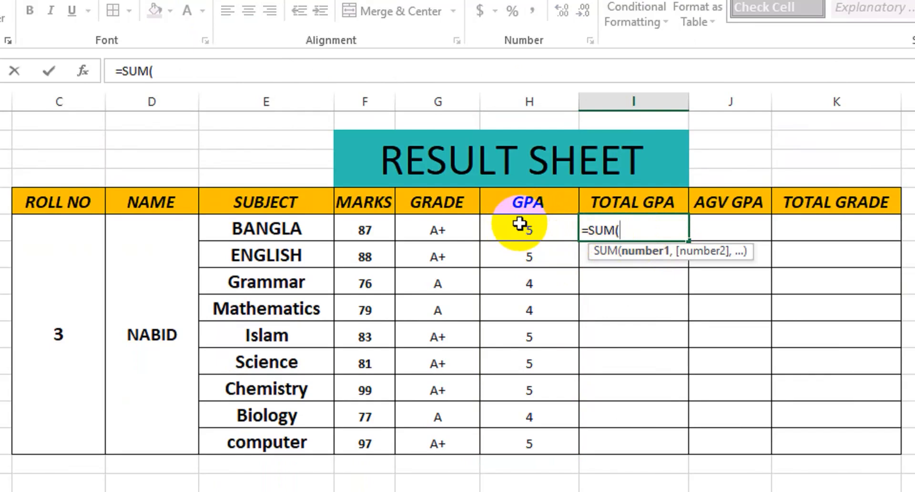
pyautogui.moveTo(519, 228); pyautogui.dragTo(522, 432)
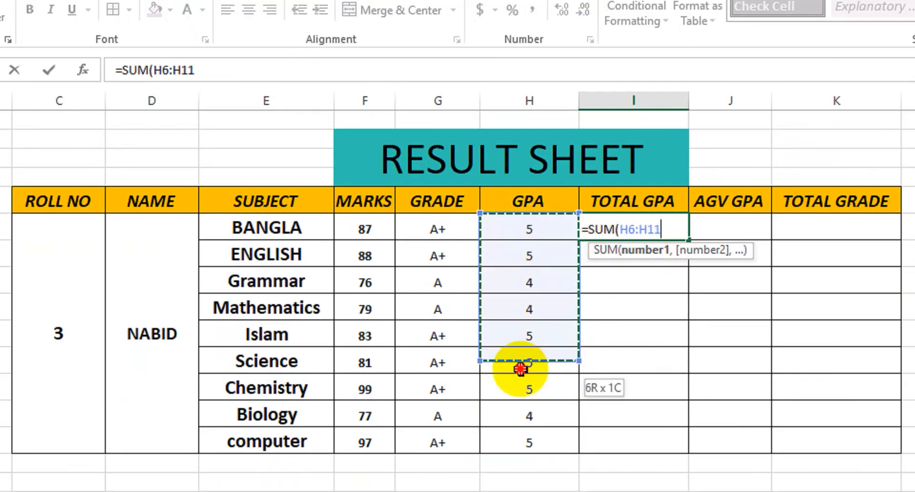
pyautogui.moveTo(522, 385); pyautogui.dragTo(526, 394)
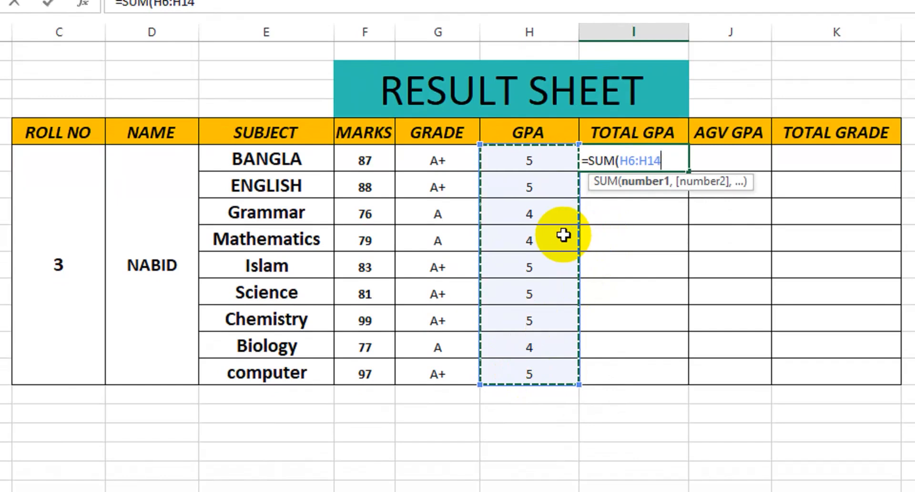
pyautogui.press('Return')
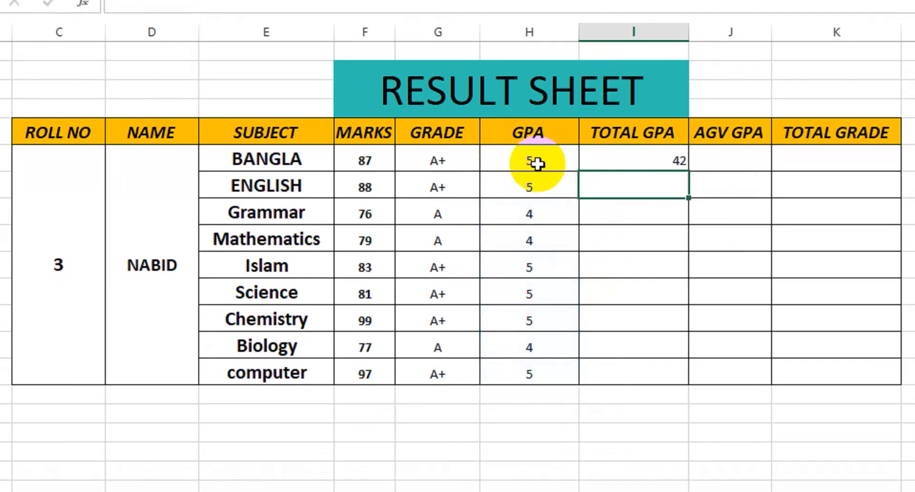
# Step: Merge and centre I6:I14 and middle-align the total 42
pyautogui.moveTo(624, 156); pyautogui.dragTo(622, 365)
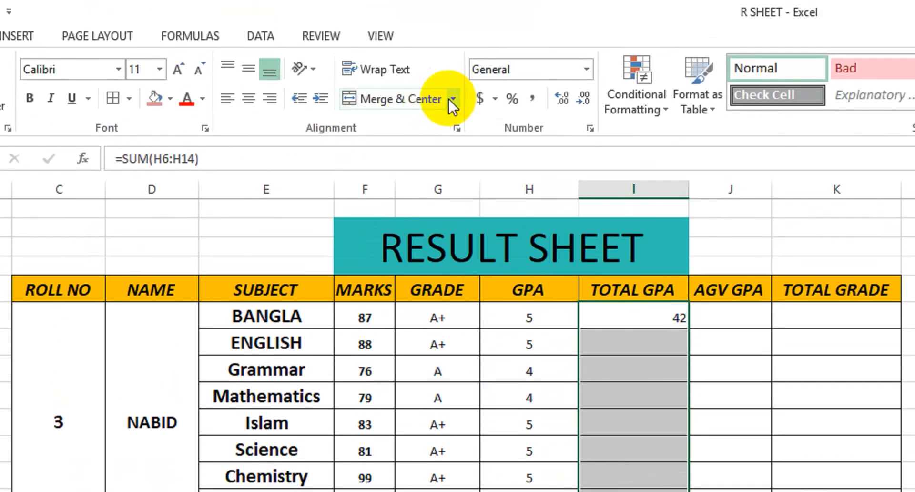
pyautogui.click(439, 72)
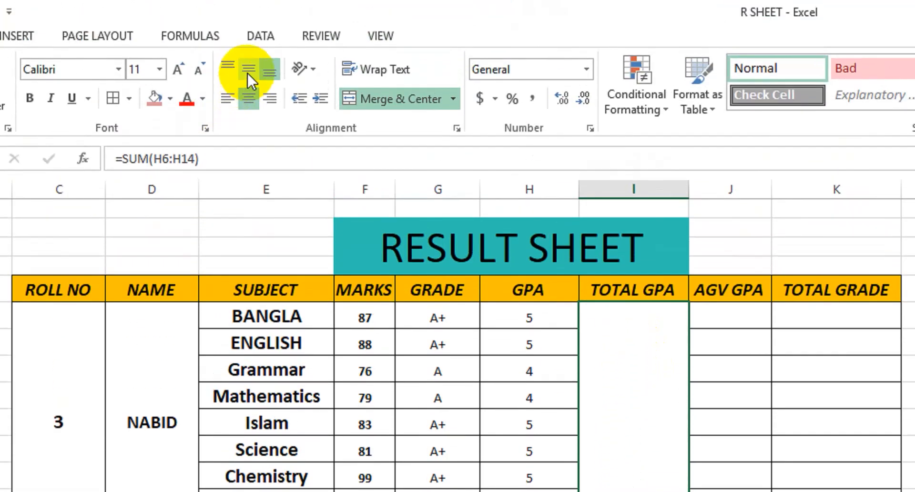
pyautogui.click(247, 73)
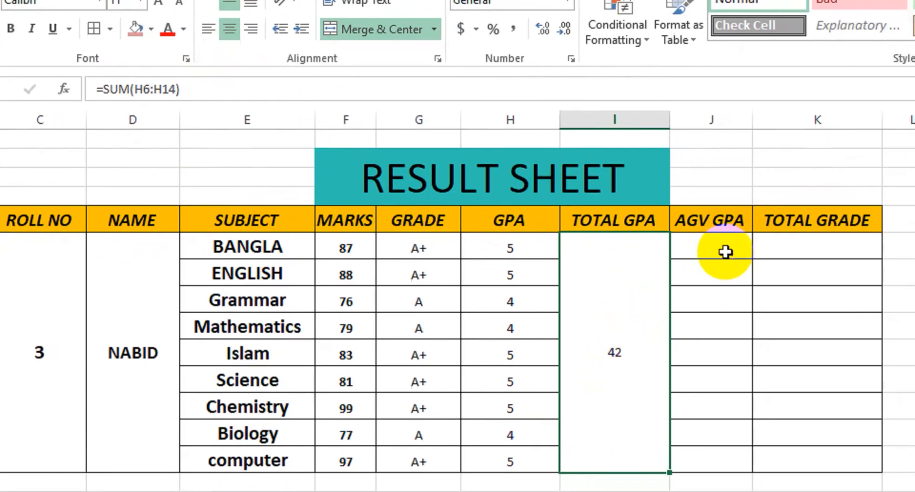
# Step: Enter =I6/9 in J6 and format it with two decimals, showing 4.67
pyautogui.click(692, 247)
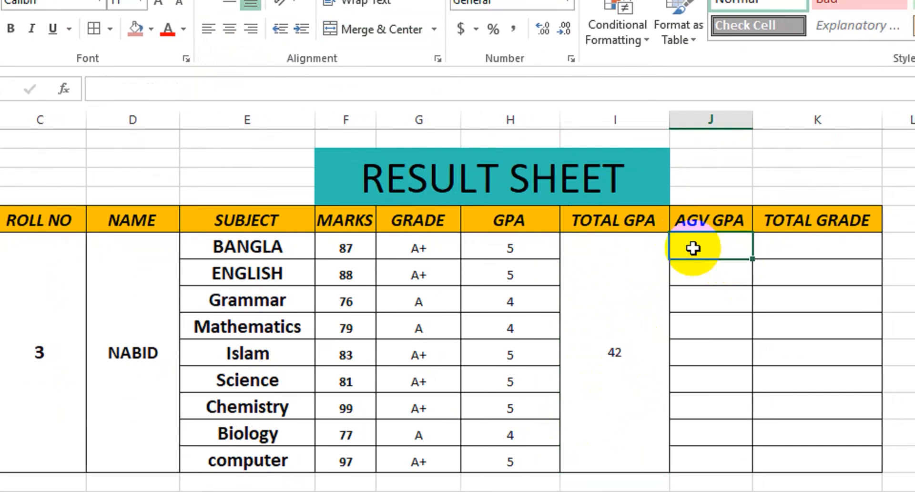
pyautogui.write('=')
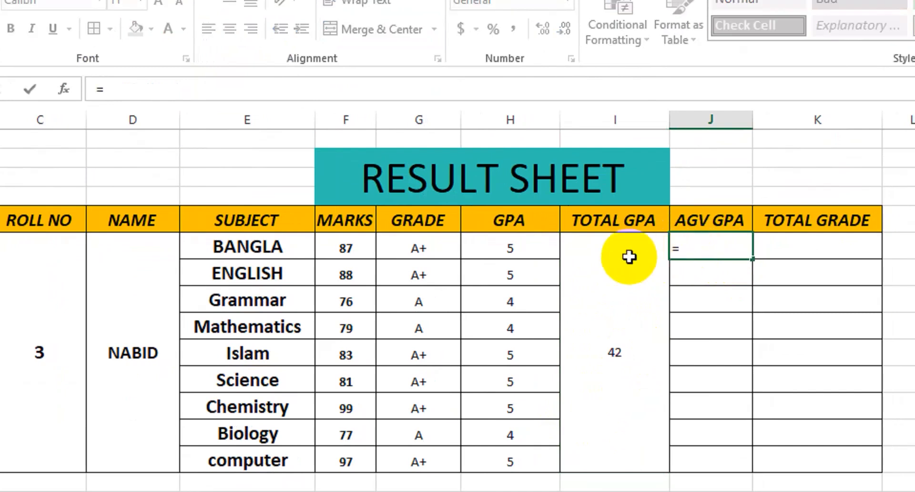
pyautogui.click(606, 292)
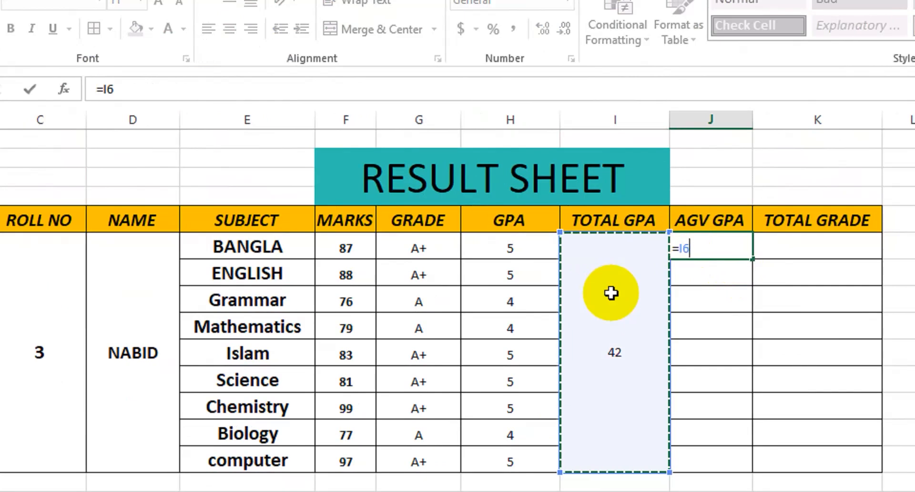
pyautogui.write('/9')
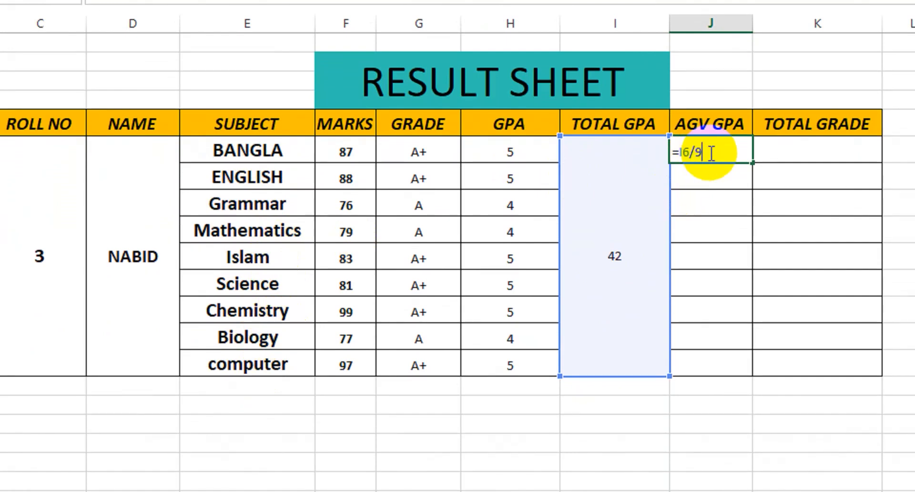
pyautogui.press('Return')
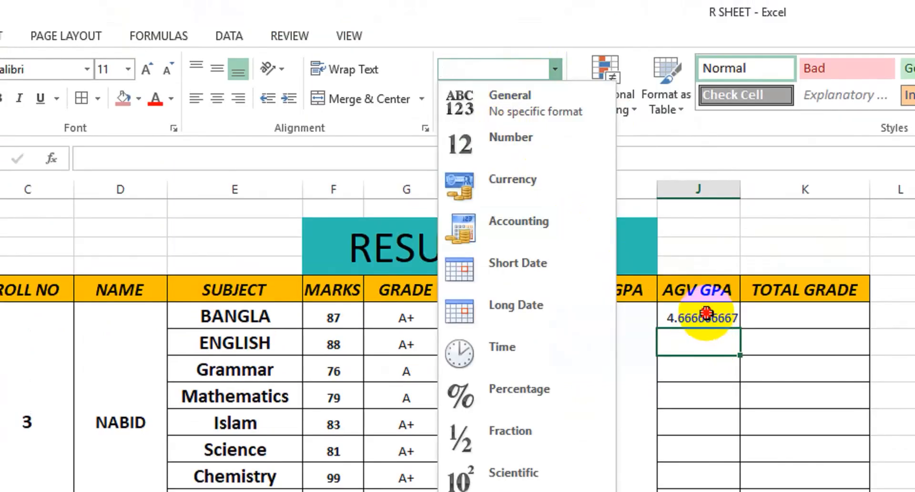
pyautogui.click(717, 149)
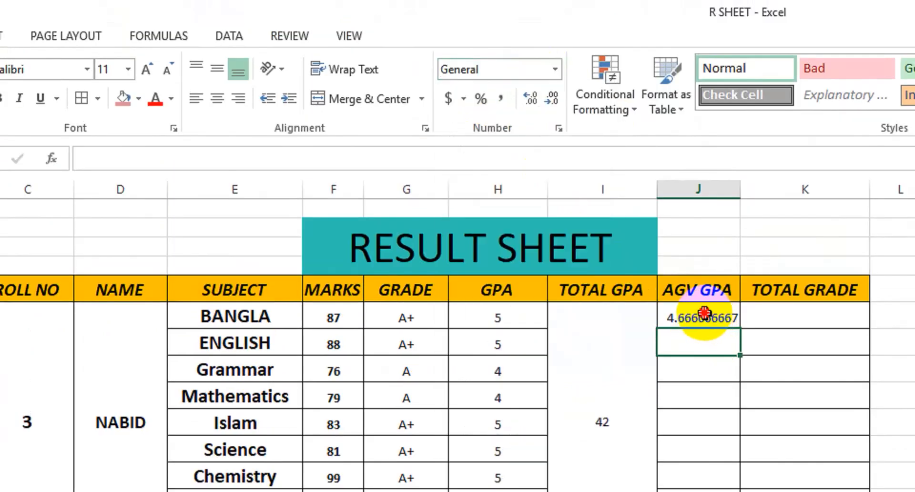
pyautogui.click(555, 70)
pyautogui.click(511, 138)
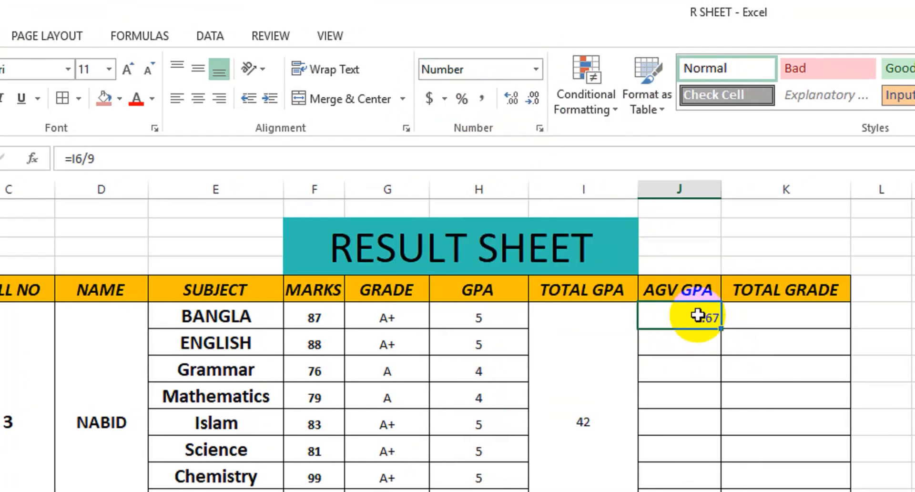
# Step: Merge J6:J14 and middle-align the 4.67 average
pyautogui.moveTo(684, 317); pyautogui.dragTo(676, 491)
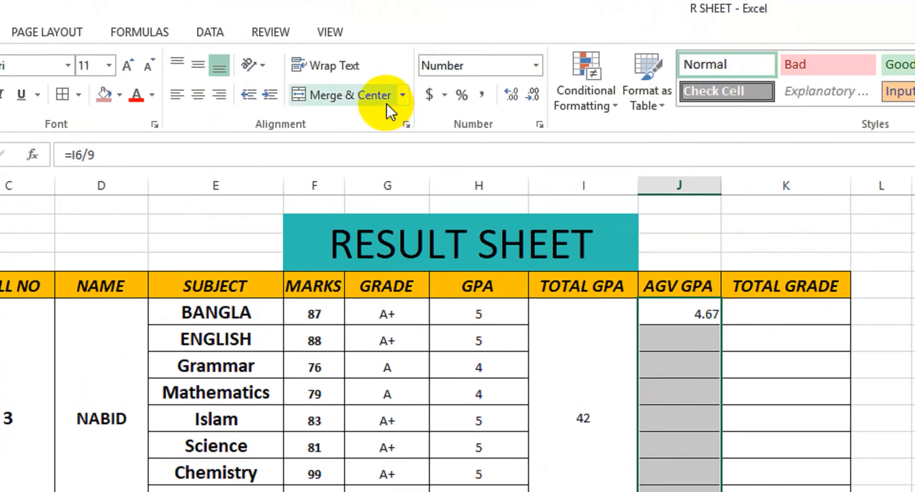
pyautogui.click(381, 104)
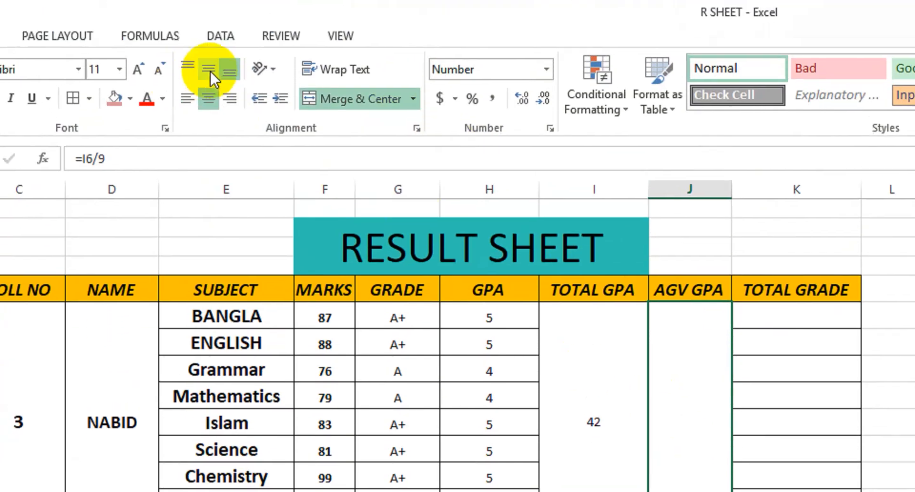
pyautogui.click(197, 70)
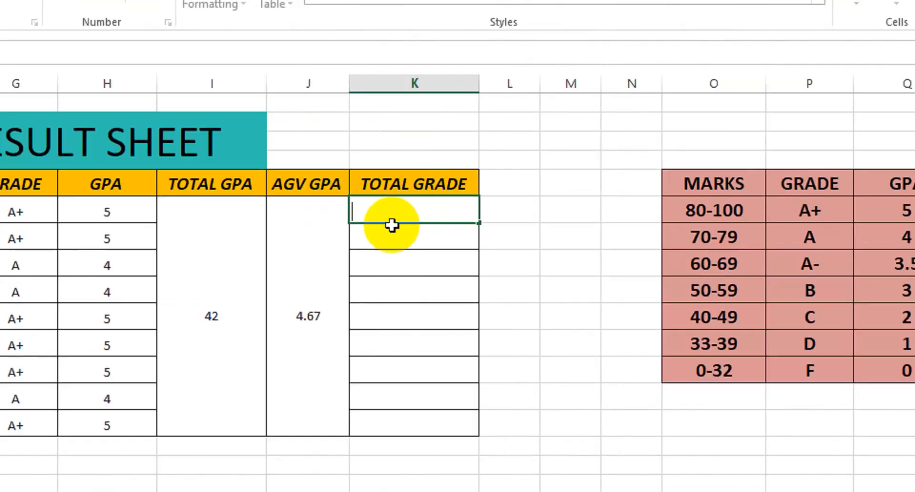
# Step: Start the K6 formula as =IF(OR(F6, referencing the BANGLA mark
pyautogui.write('=IF')
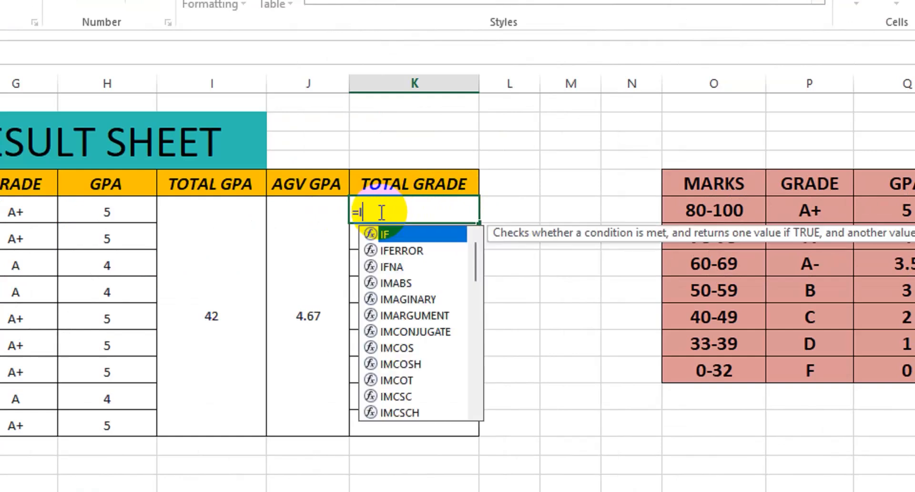
pyautogui.doubleClick(416, 235)
pyautogui.write('OR')
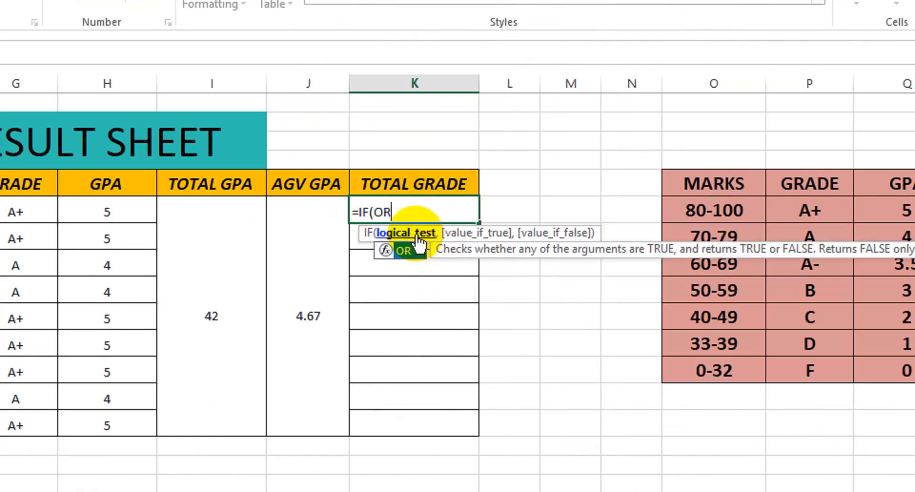
pyautogui.doubleClick(410, 252)
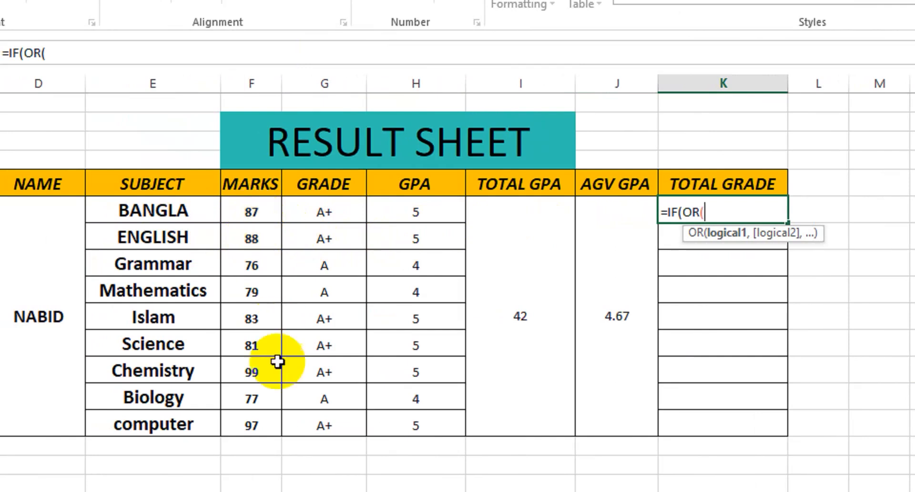
pyautogui.click(252, 212)
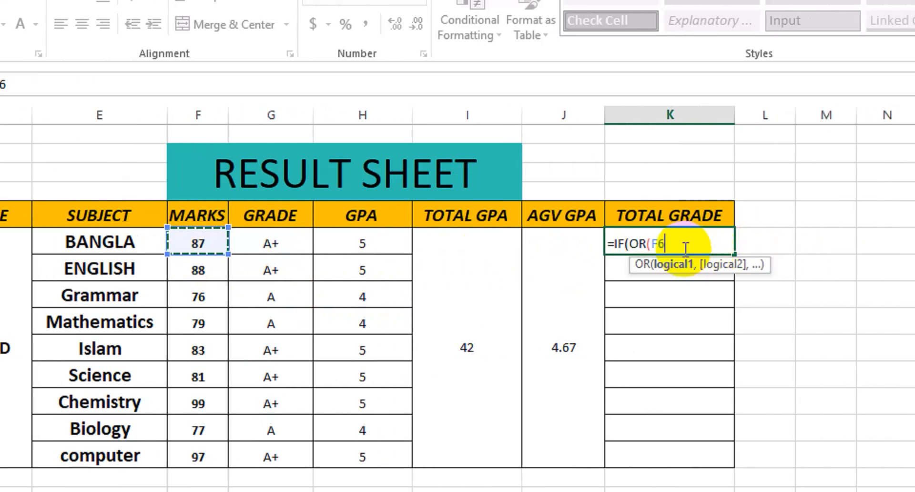
# Step: Add below-33 tests for F6 through F10 inside the OR
pyautogui.write('<')
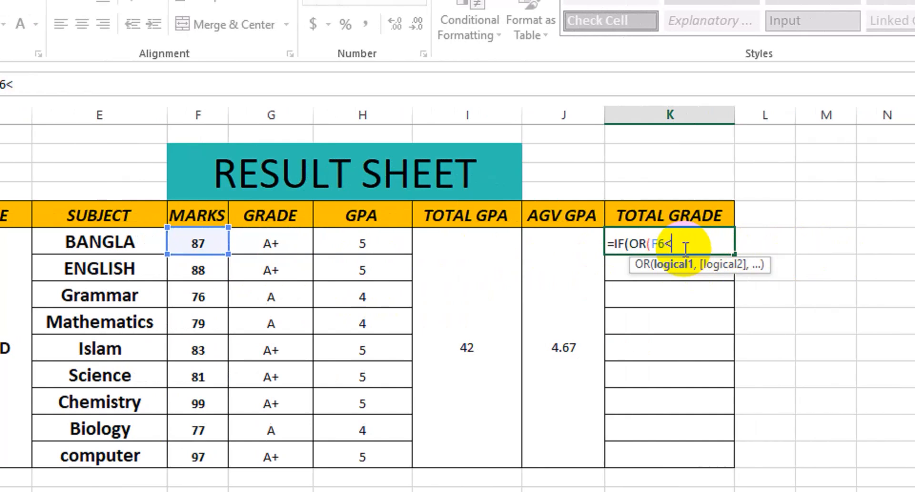
pyautogui.write('33,')
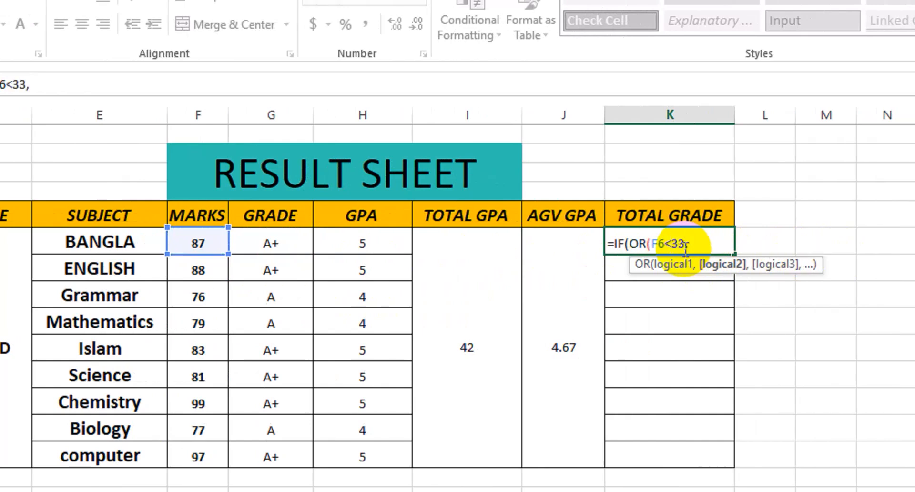
pyautogui.click(219, 270)
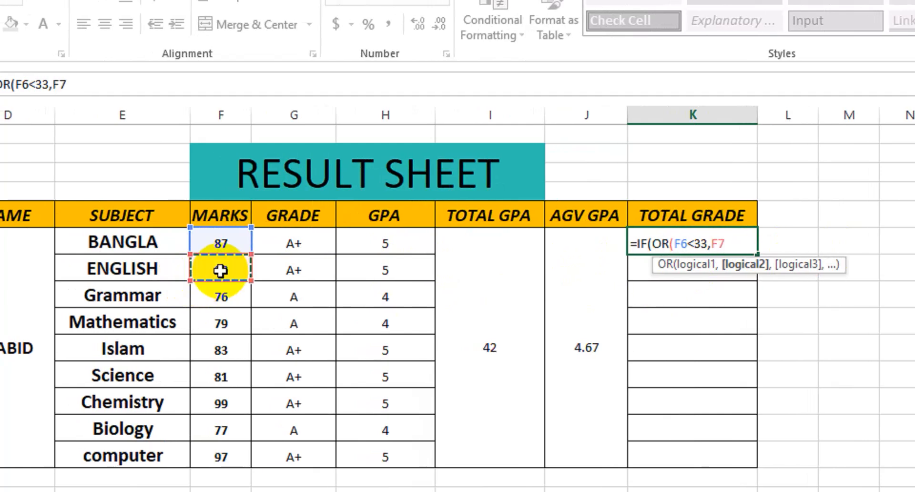
pyautogui.write('<33,')
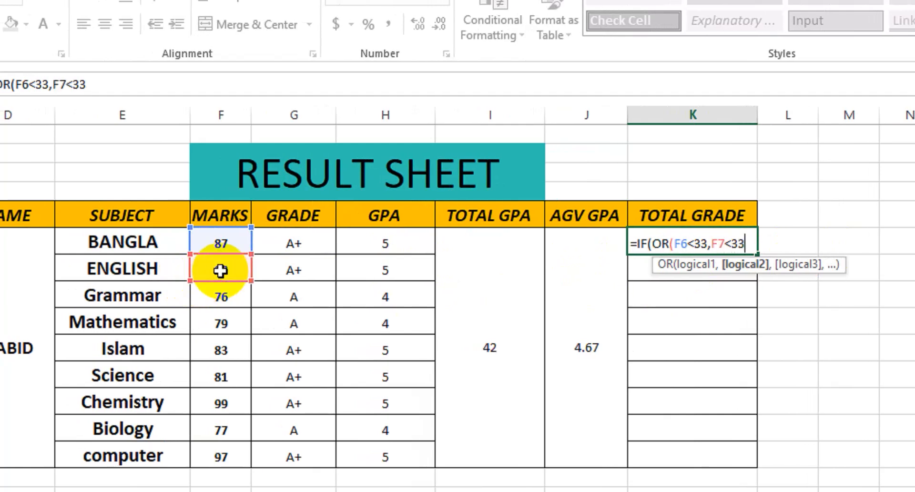
pyautogui.click(227, 296)
pyautogui.write('<3')
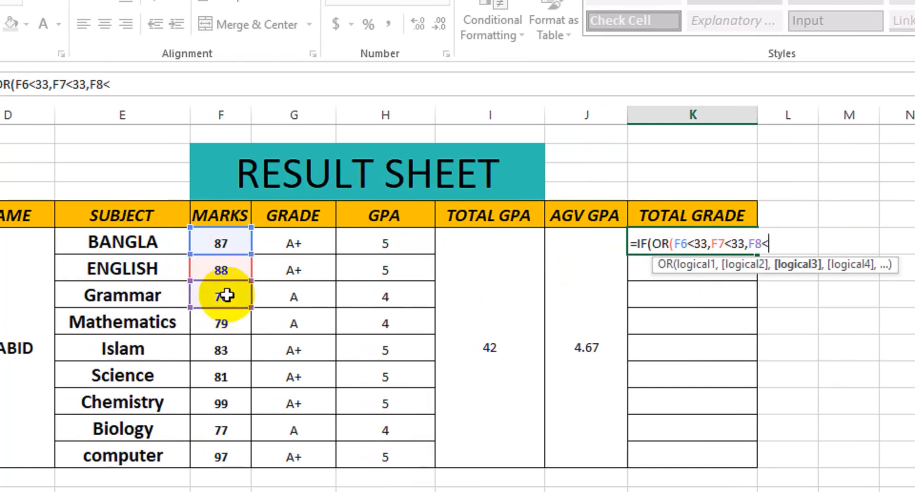
pyautogui.write('3,')
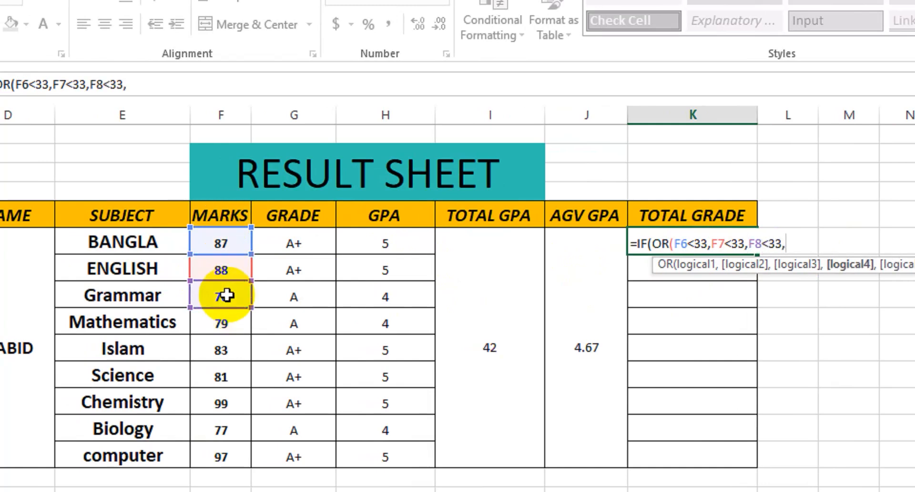
pyautogui.click(221, 323)
pyautogui.write('<33,')
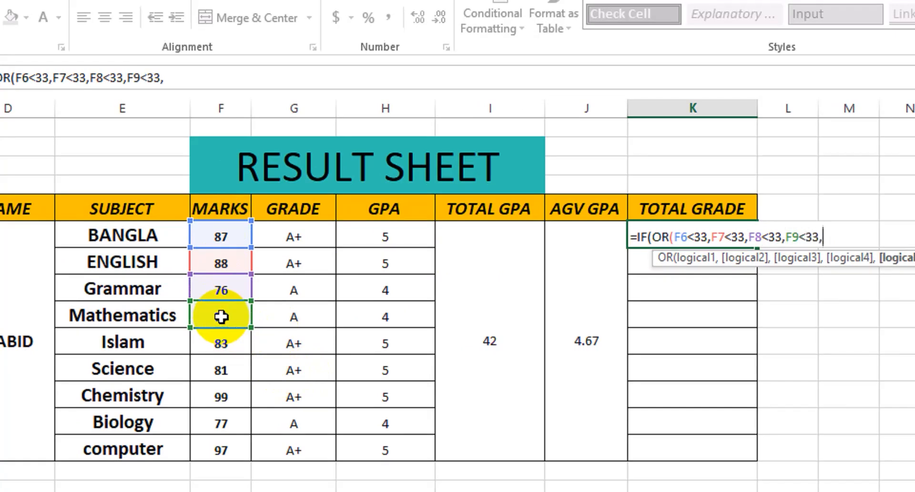
pyautogui.click(227, 348)
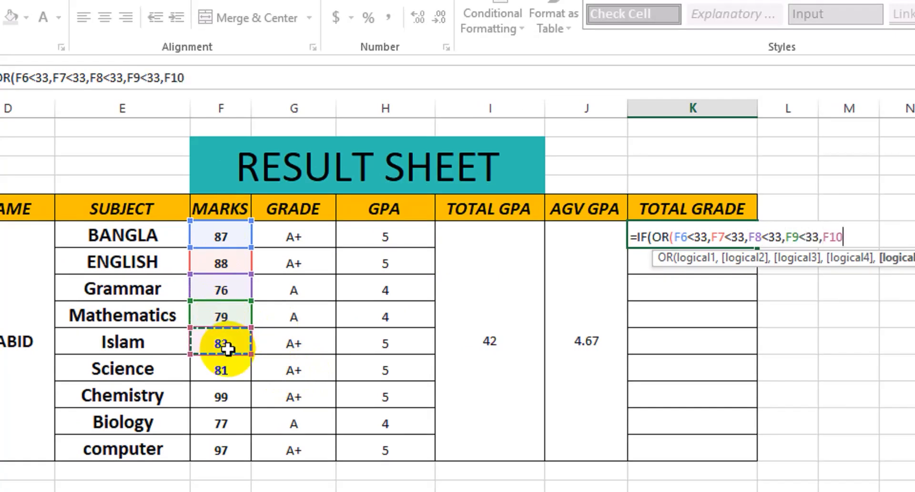
# Step: Add below-33 tests for F11 through F14, close the OR, return "F" and start a nested IF
pyautogui.write('<33,')
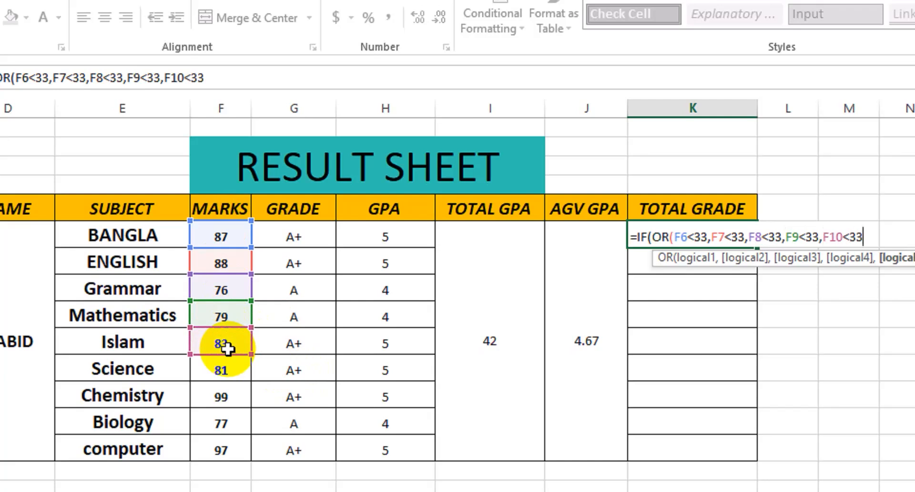
pyautogui.click(230, 370)
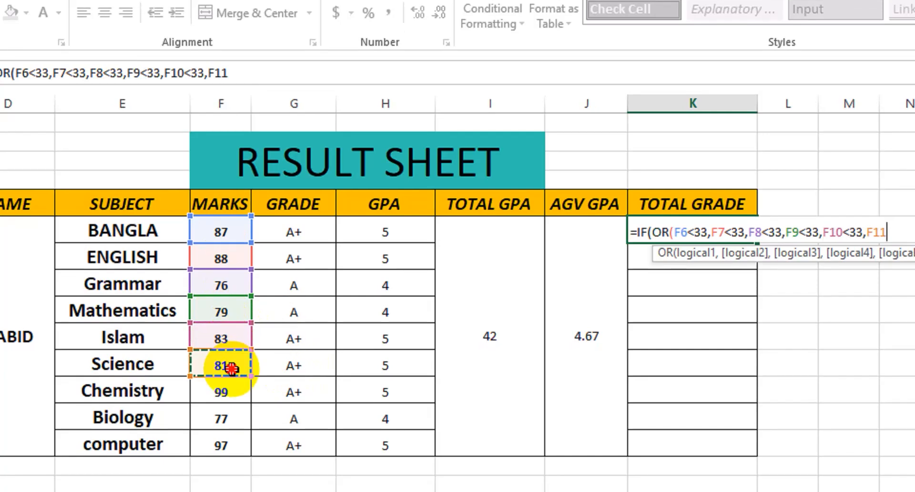
pyautogui.write('<')
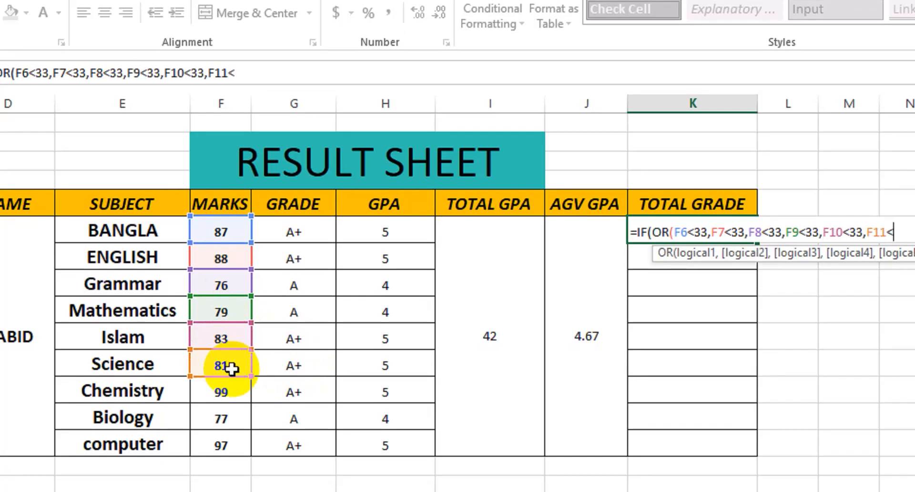
pyautogui.write('33,')
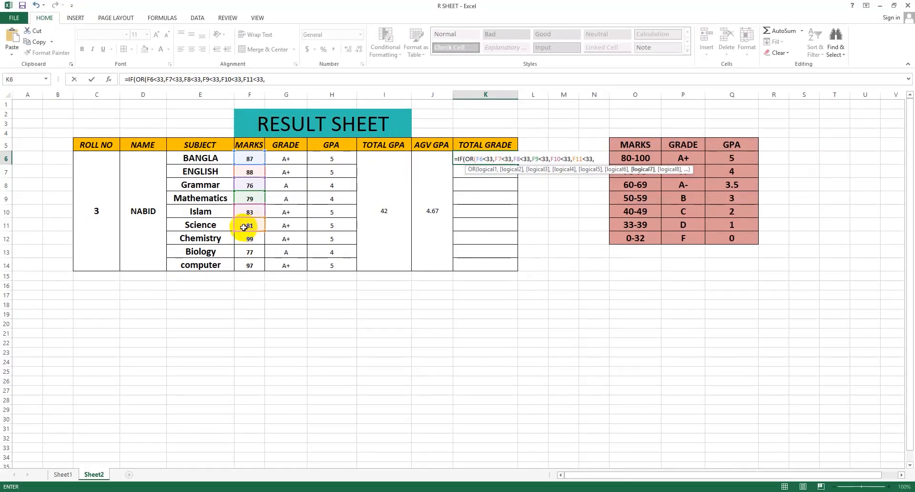
pyautogui.click(248, 240)
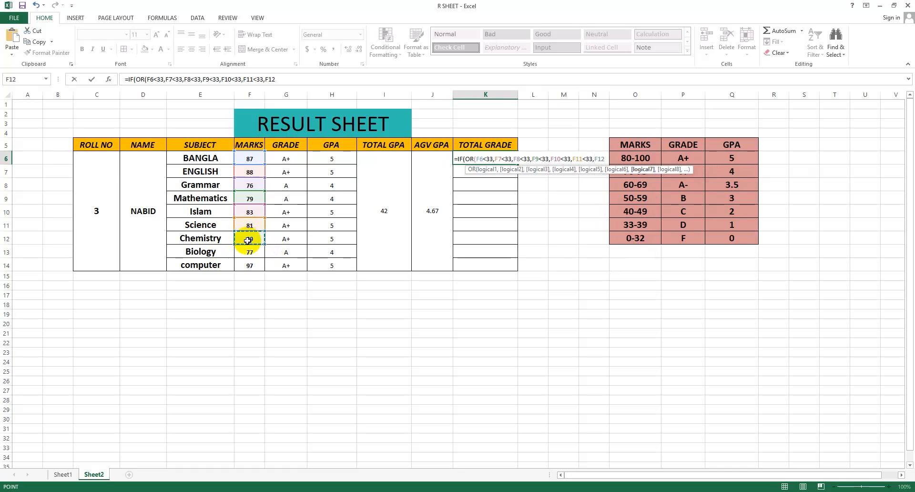
pyautogui.write('<33,')
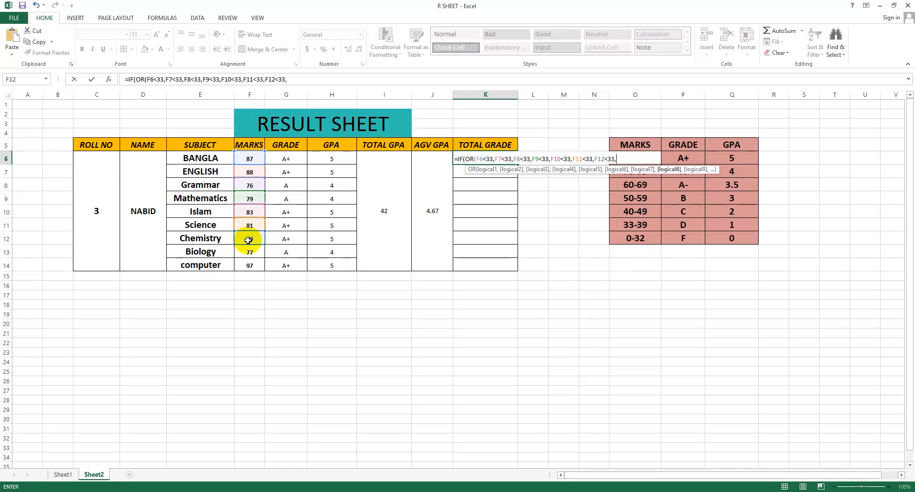
pyautogui.click(250, 251)
pyautogui.write('<33,')
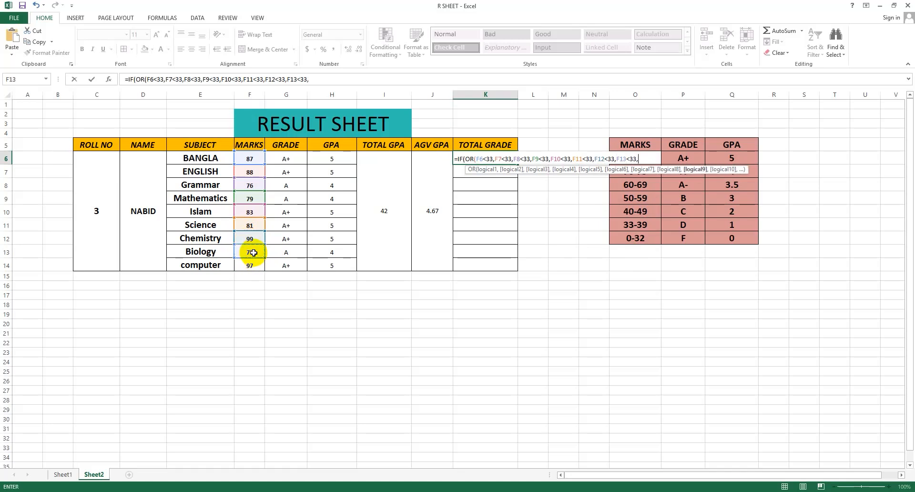
pyautogui.click(254, 266)
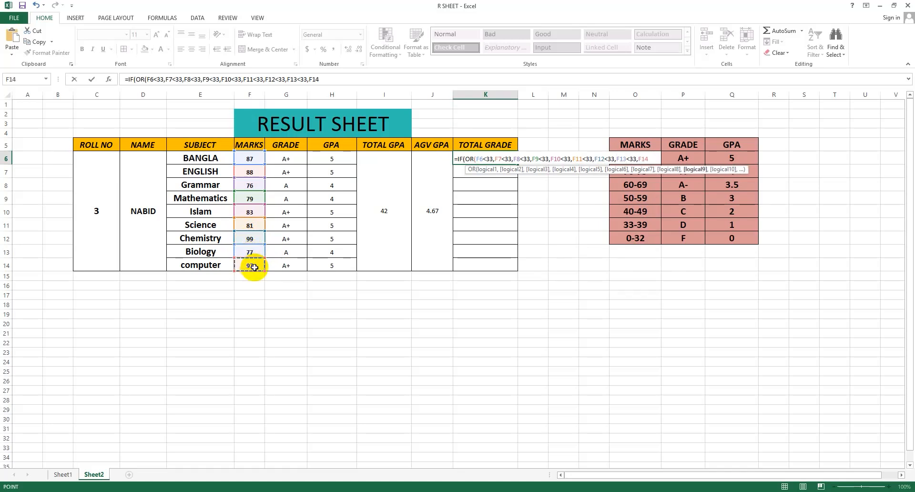
pyautogui.write('<33')
pyautogui.click(330, 80)
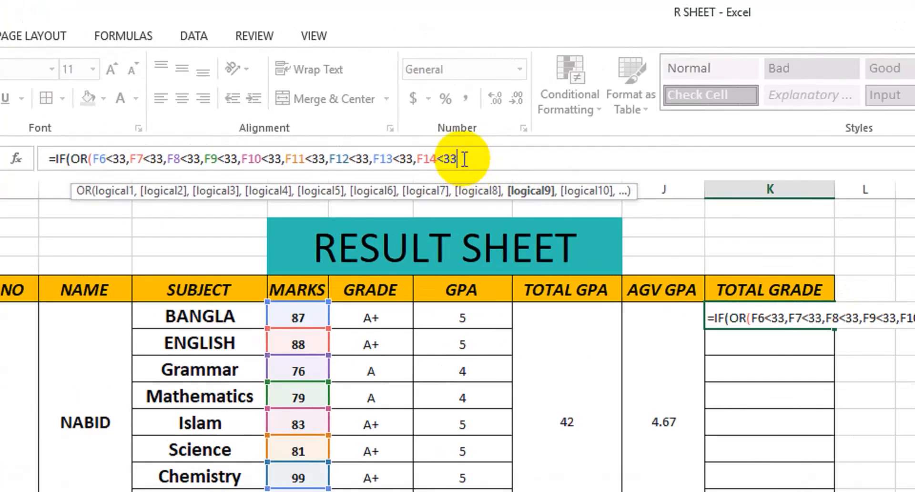
pyautogui.write(')')
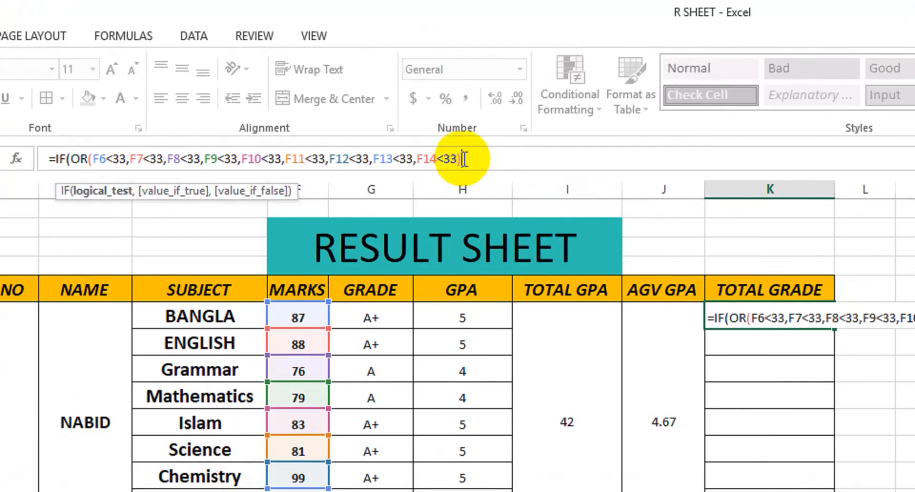
pyautogui.write(',')
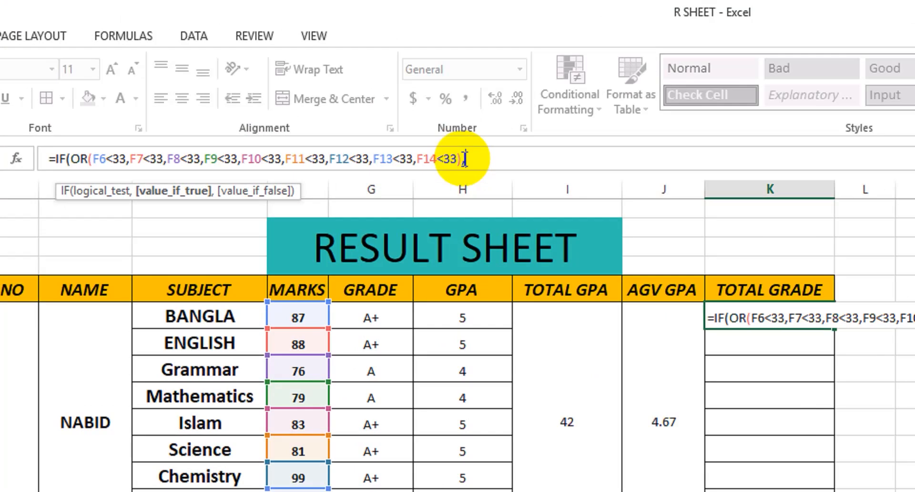
pyautogui.write('"F",')
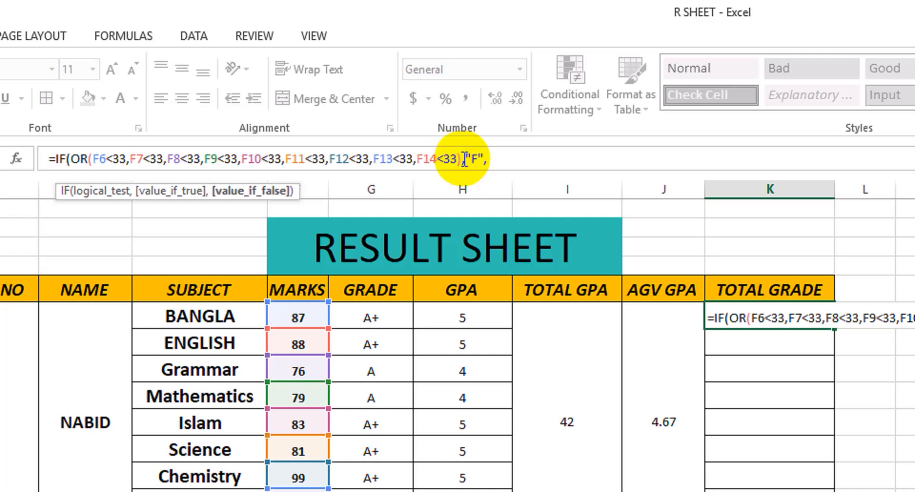
pyautogui.write('IF')
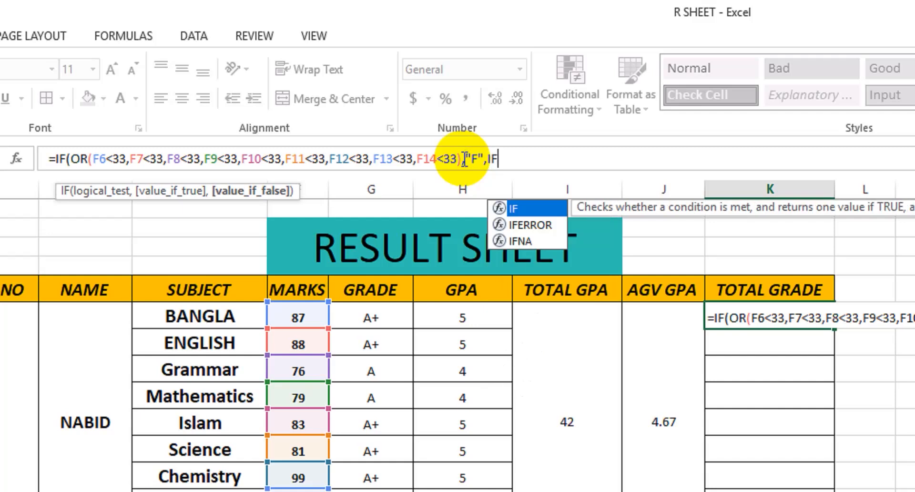
# Step: Add the nested tier IF(J6>=5,"A+", using the average GPA in J6
pyautogui.doubleClick(521, 209)
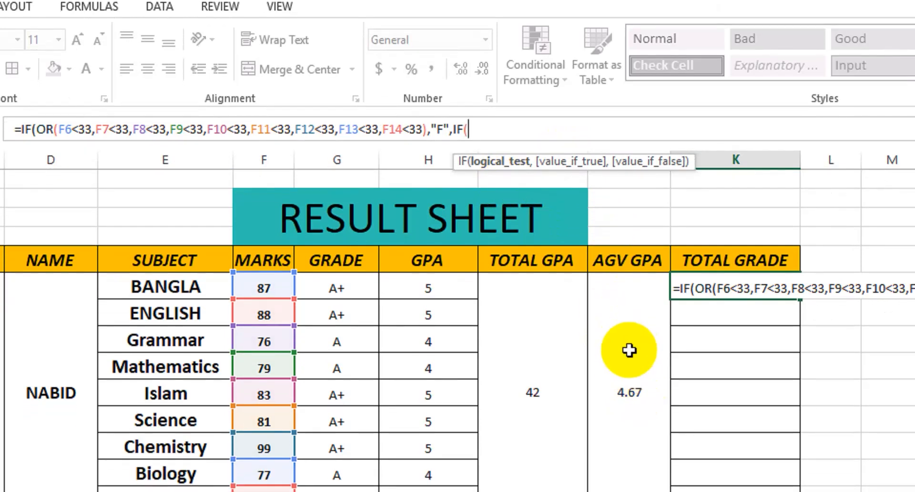
pyautogui.click(629, 350)
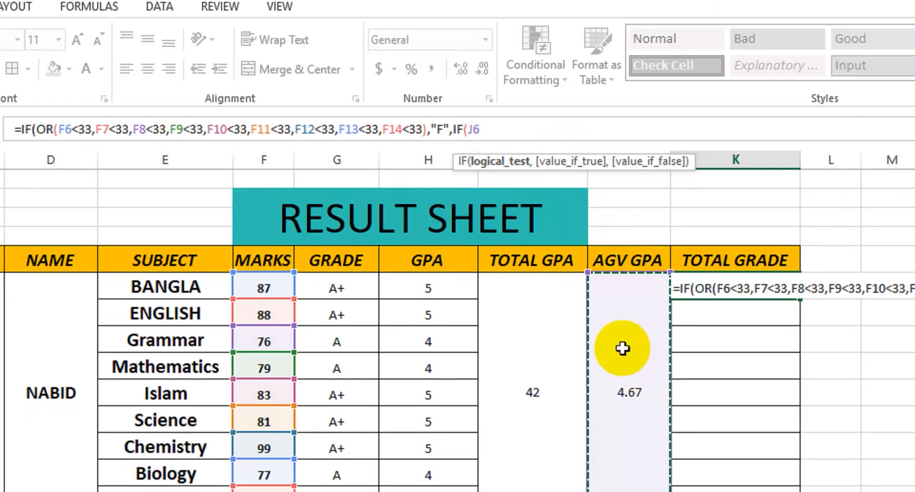
pyautogui.write('>=')
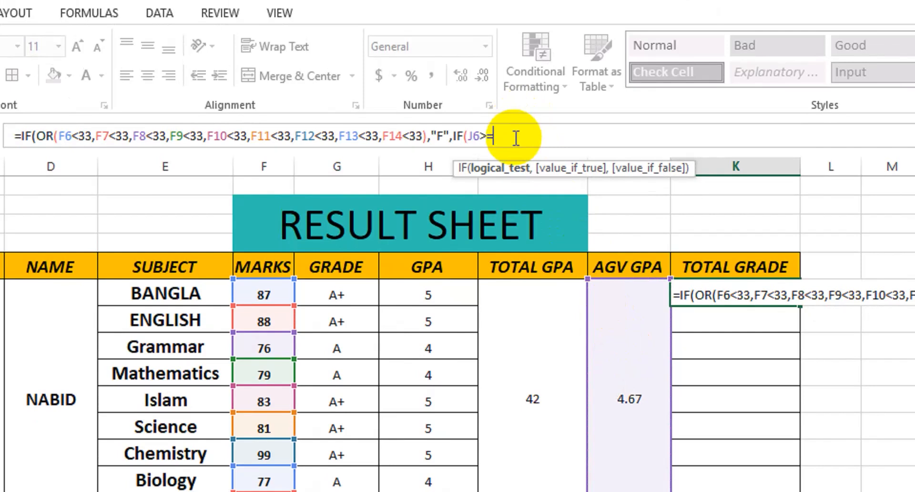
pyautogui.write('5,')
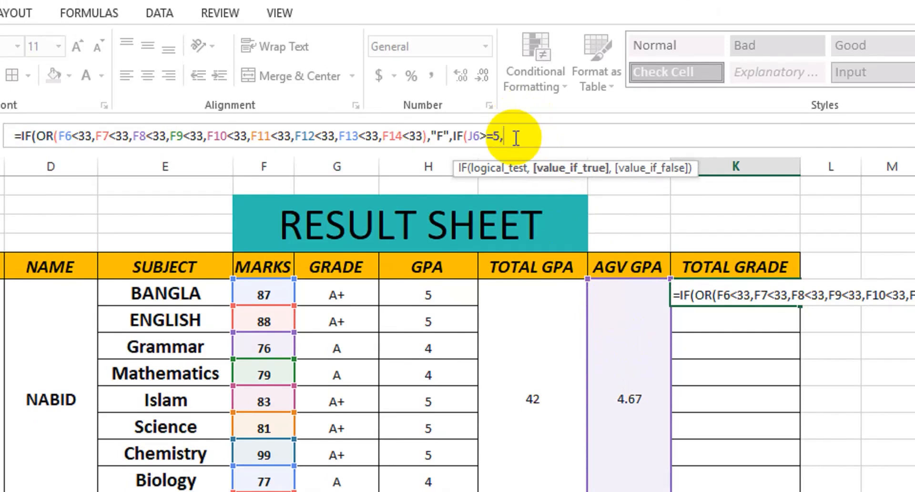
pyautogui.write('"A+",')
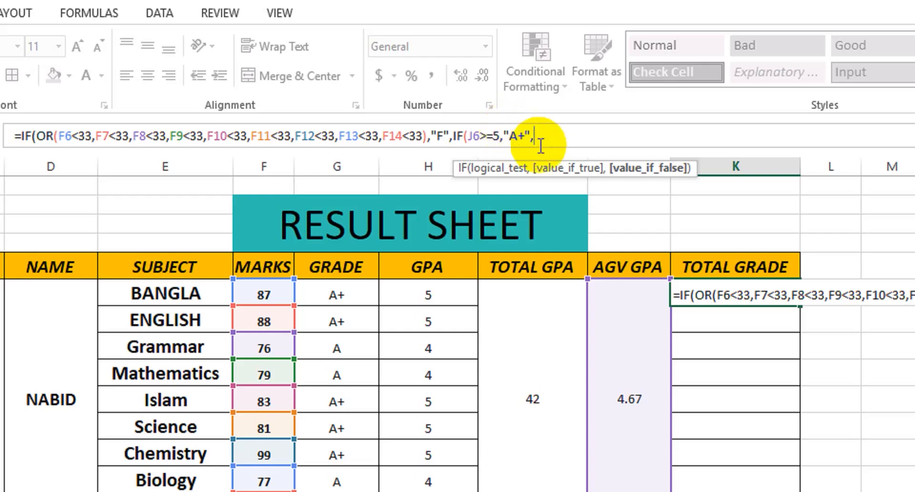
# Step: Copy the A+ tier and edit the copy into IF(J6>=4,"A", for grade A
pyautogui.moveTo(543, 137); pyautogui.dragTo(452, 137)
pyautogui.hotkey('ctrl', 'c')
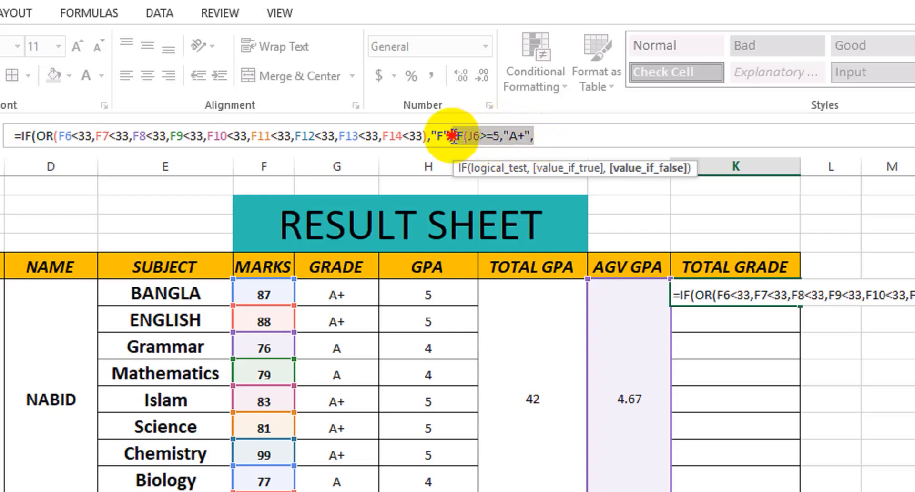
pyautogui.click(541, 135)
pyautogui.hotkey('ctrl', 'v')
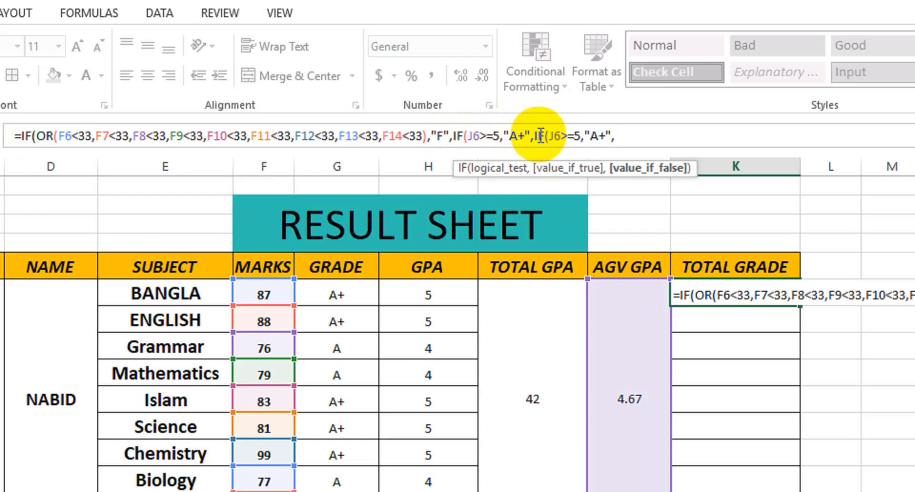
pyautogui.click(579, 136)
pyautogui.press('BackSpace')
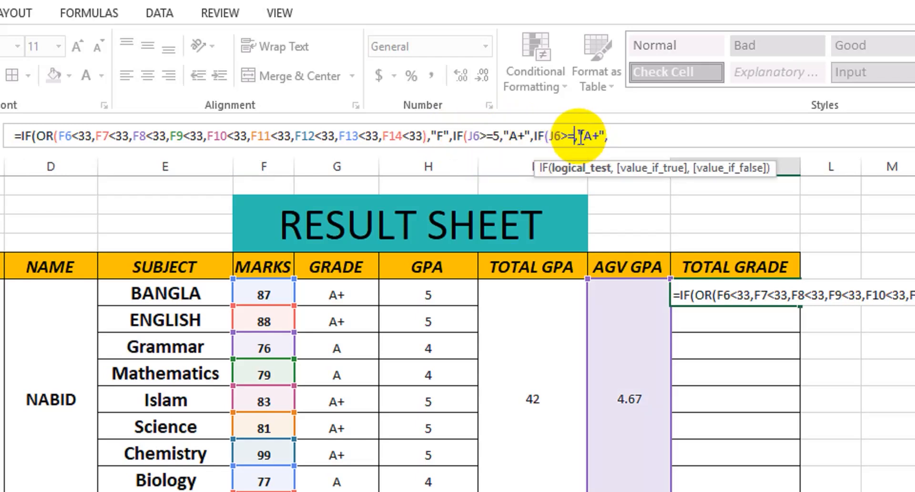
pyautogui.write('4')
pyautogui.click(605, 135)
pyautogui.press('BackSpace')
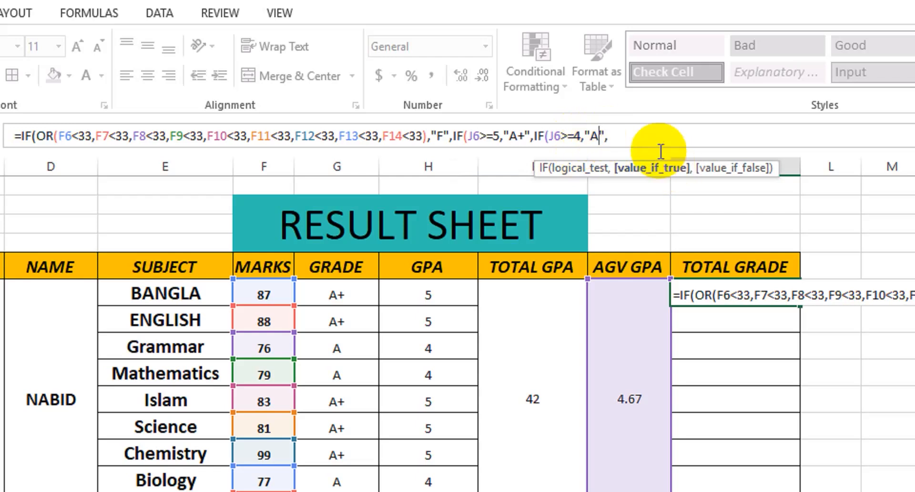
pyautogui.click(608, 137)
pyautogui.write(',')
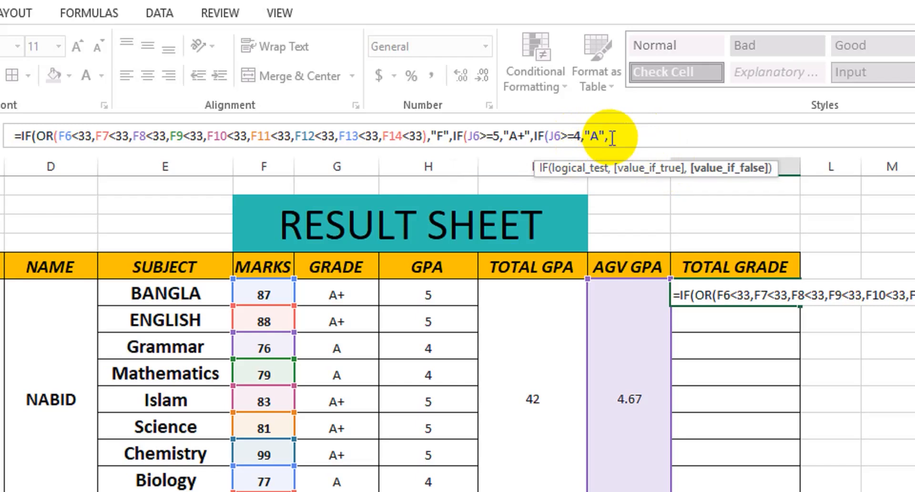
pyautogui.write('IF(J6>=5,"A+",')
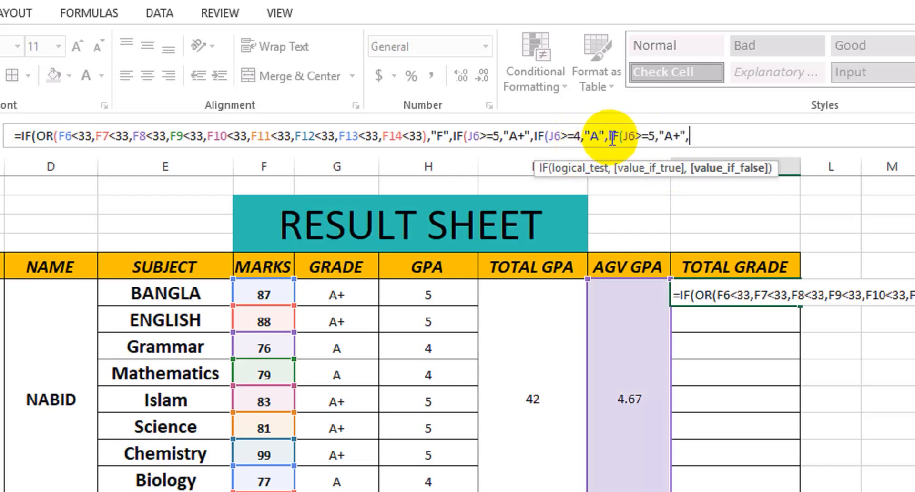
# Step: Edit pasted copies into the A- tier (J6>=3.5) and the B tier (J6>=3)
pyautogui.click(649, 137)
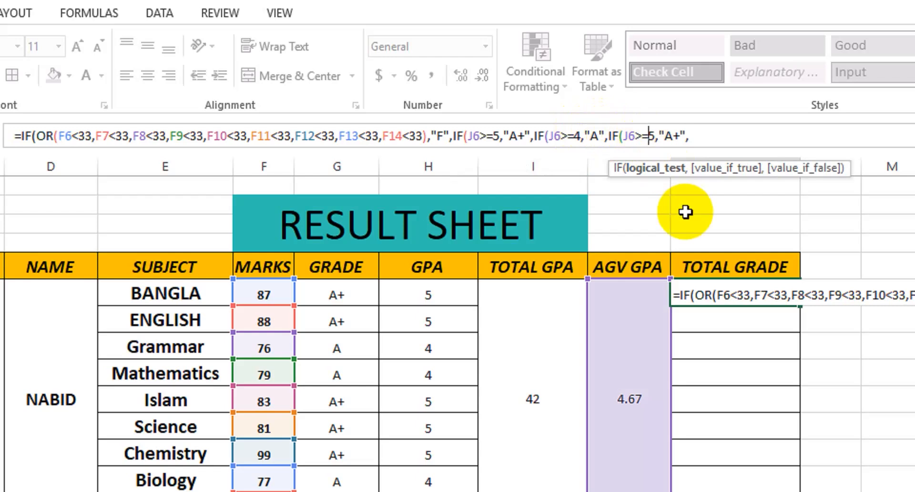
pyautogui.write('3.')
pyautogui.click(691, 136)
pyautogui.press('BackSpace')
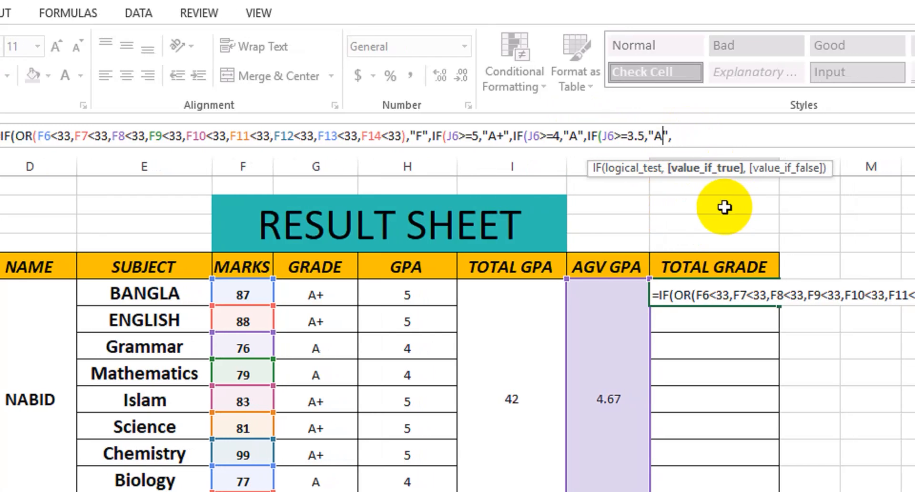
pyautogui.write('-')
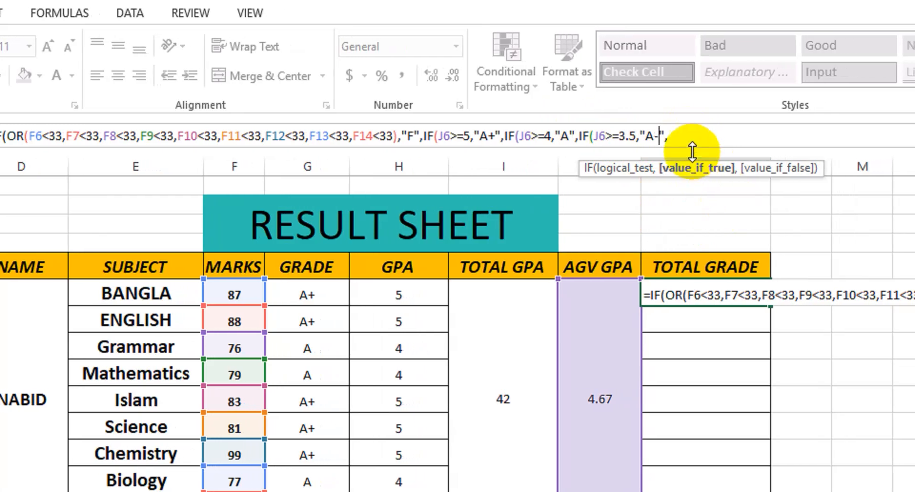
pyautogui.click(688, 137)
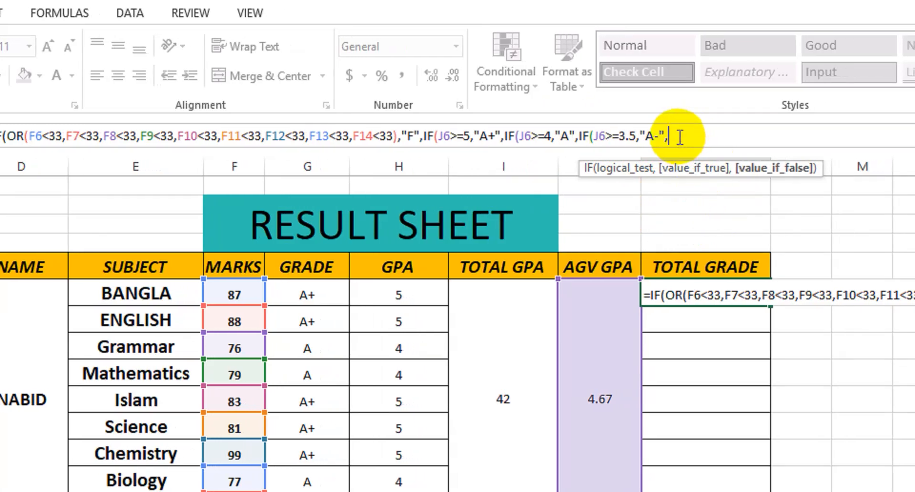
pyautogui.write('IF(J6>=5,"A+",')
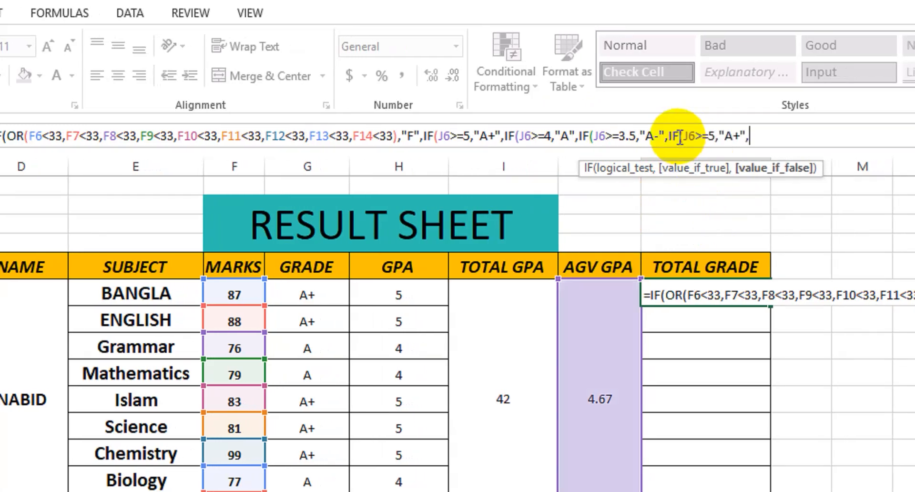
pyautogui.click(715, 137)
pyautogui.press('BackSpace')
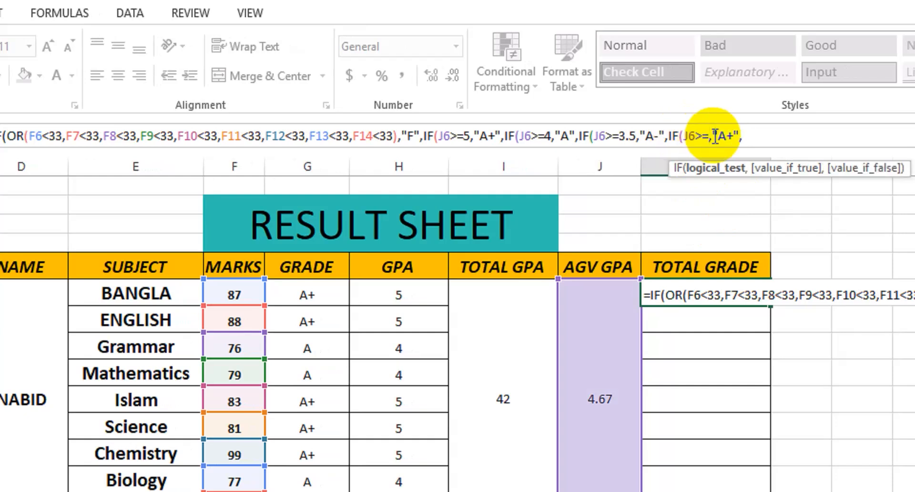
pyautogui.write('3')
pyautogui.click(739, 136)
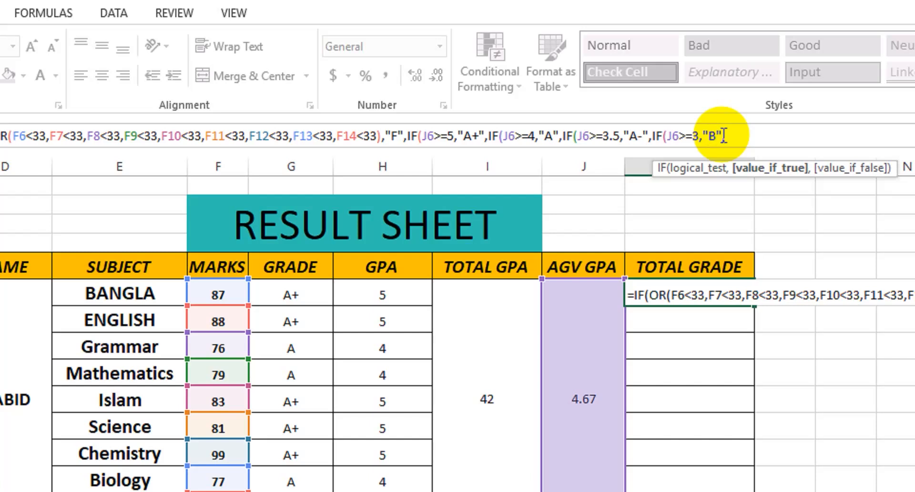
pyautogui.write(',')
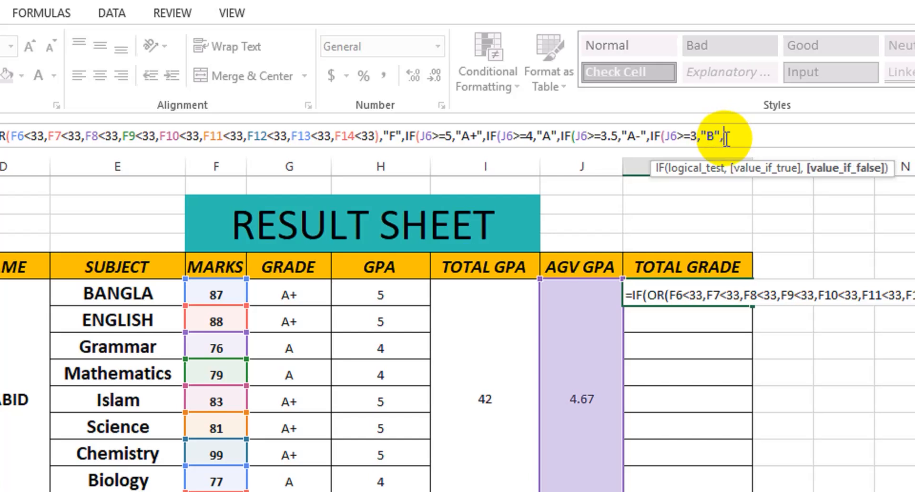
# Step: Add the C tier (J6>=2) and D tier (J6>=1), then append another IF(J6>=5,"A+", copy
pyautogui.write('IF(J6>=5,"A+",')
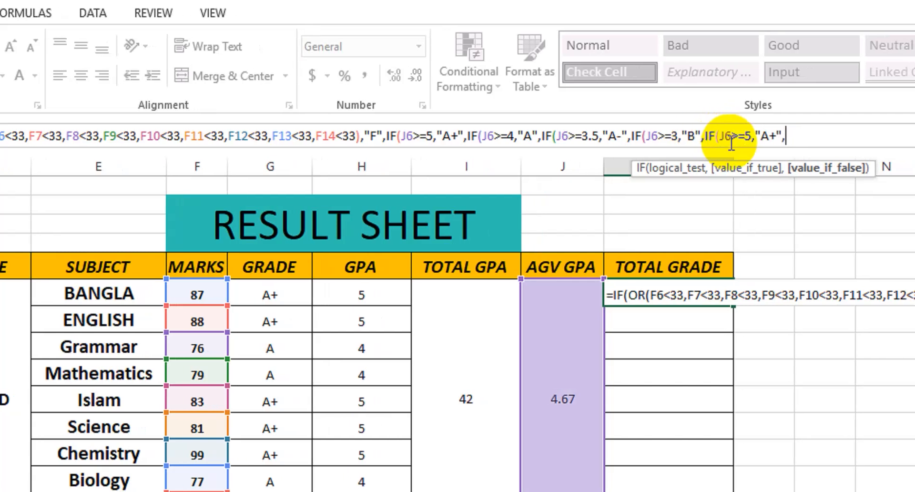
pyautogui.click(730, 137)
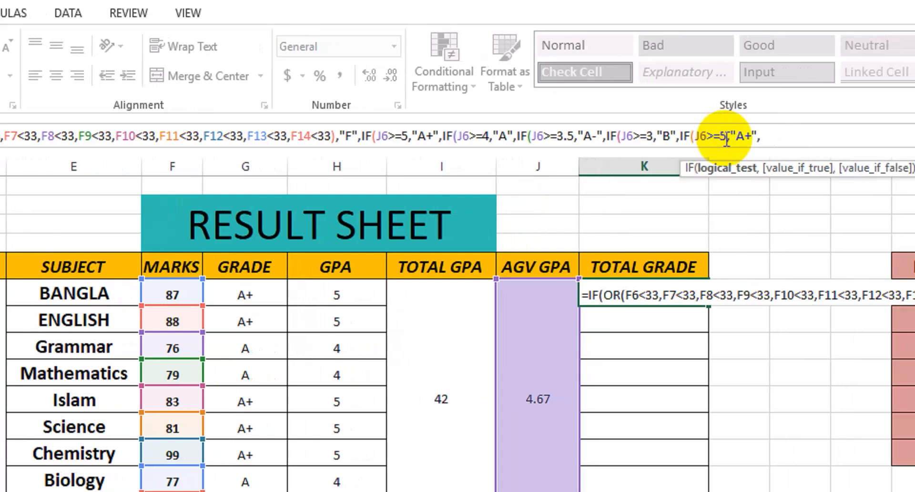
pyautogui.press('BackSpace')
pyautogui.write('2')
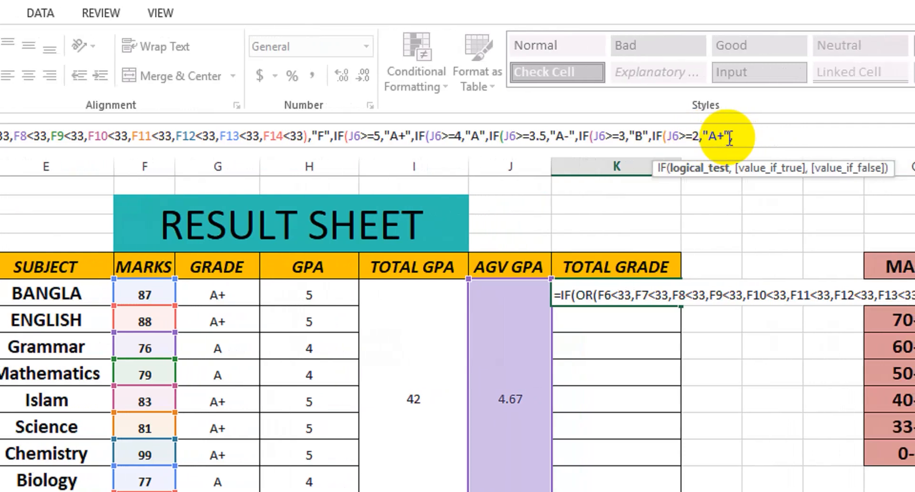
pyautogui.click(752, 136)
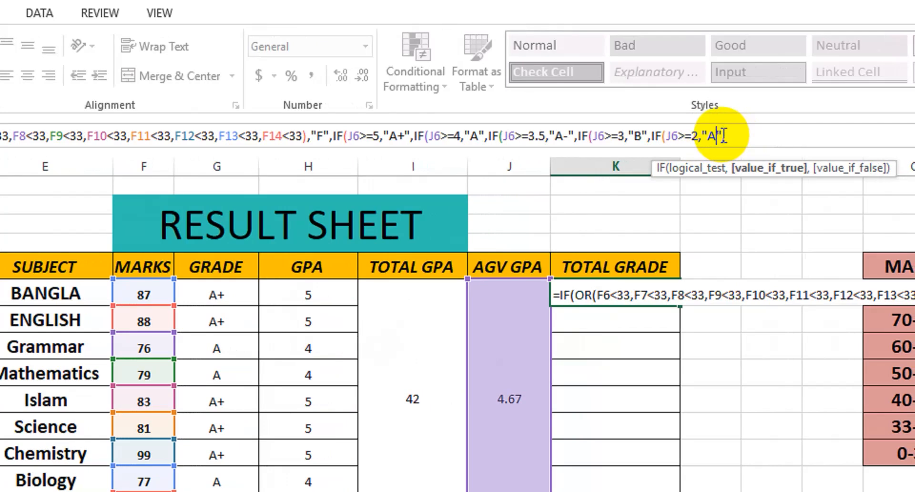
pyautogui.press('BackSpace')
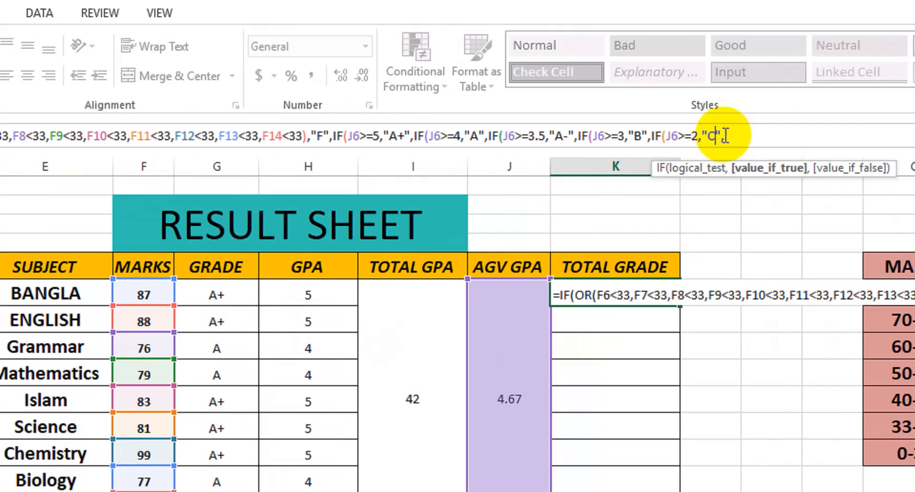
pyautogui.click(725, 135)
pyautogui.write('IF(J6>=5,"A+",')
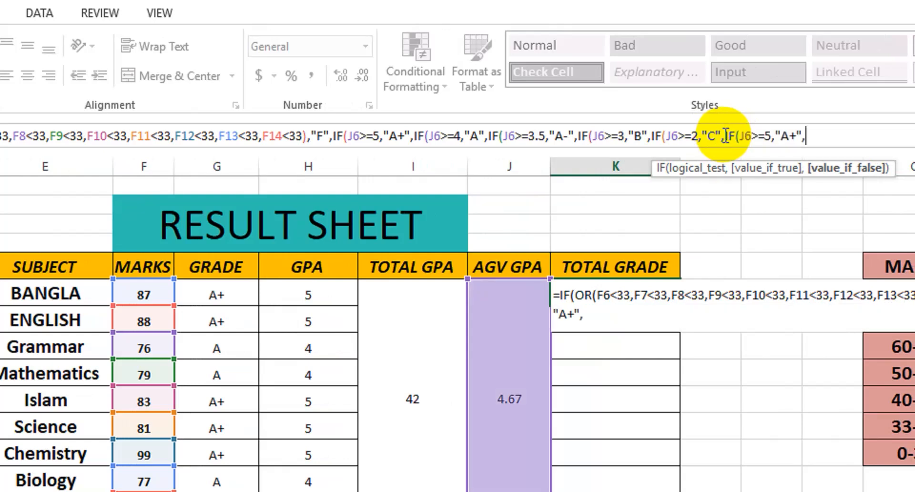
pyautogui.click(727, 137)
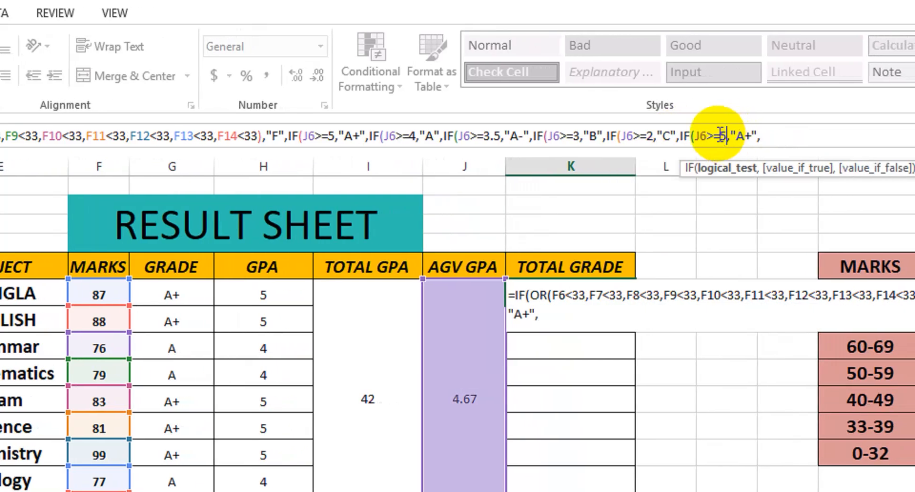
pyautogui.press('BackSpace')
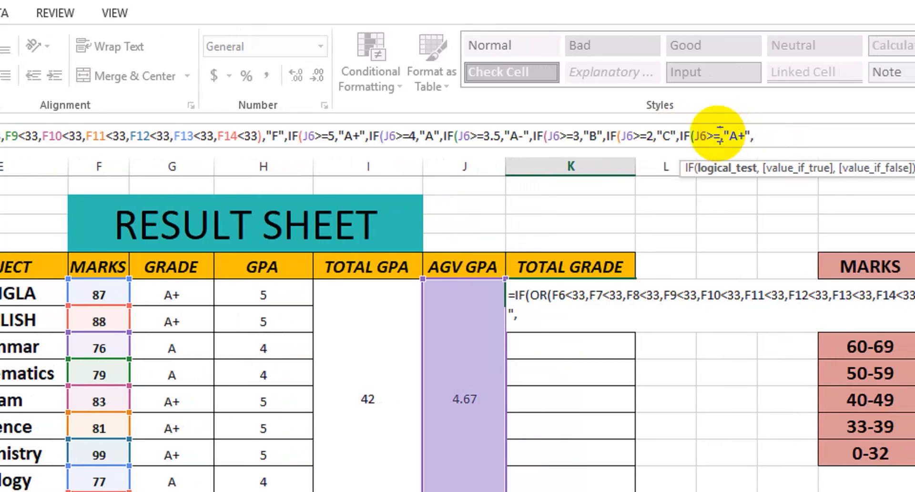
pyautogui.write('1')
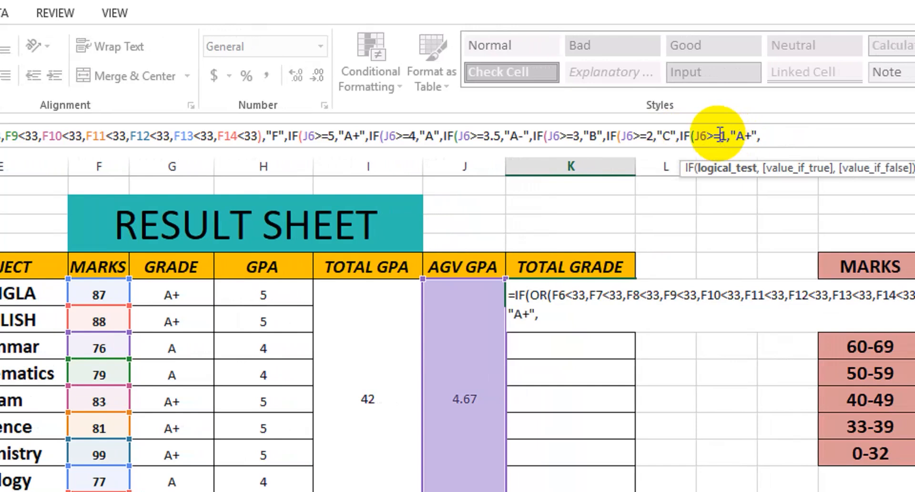
pyautogui.click(751, 135)
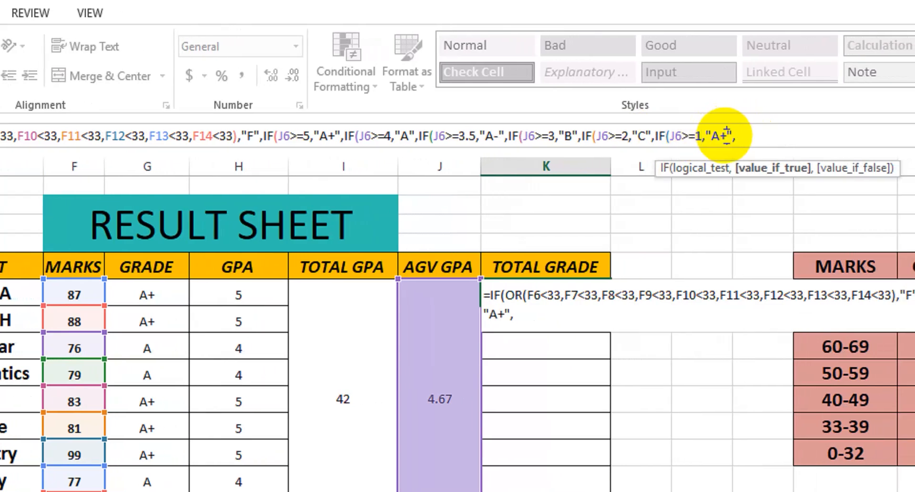
pyautogui.press('BackSpace')
pyautogui.press('BackSpace')
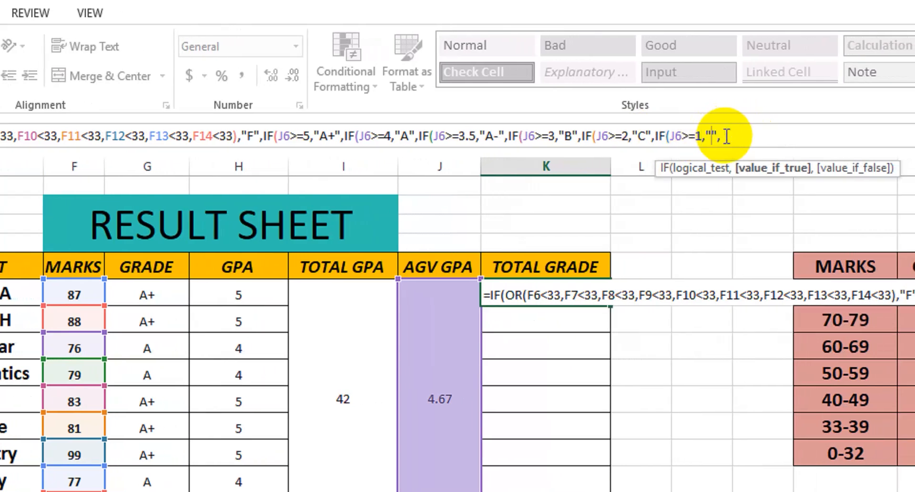
pyautogui.write('D"')
pyautogui.write(',')
pyautogui.write('IF(J6>=5,"A+",')
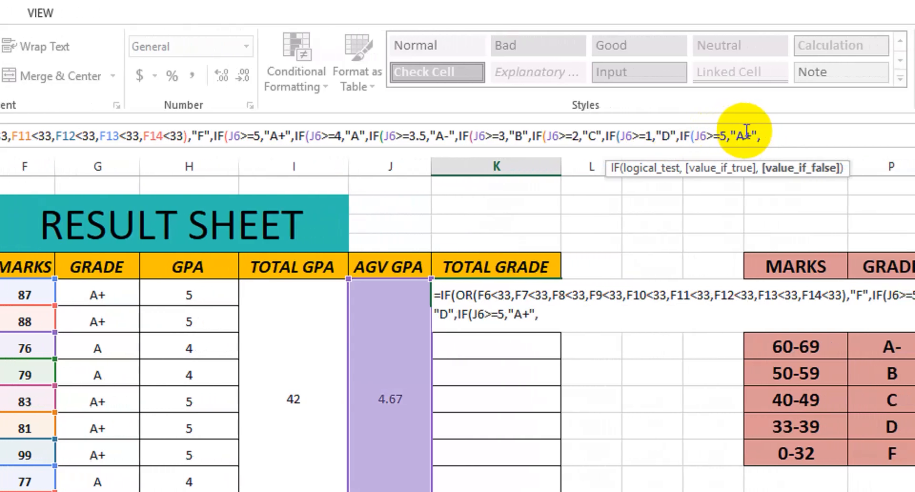
# Step: Turn the last tier into IF(J6>=0,"F" and remove the trailing comma
pyautogui.click(727, 136)
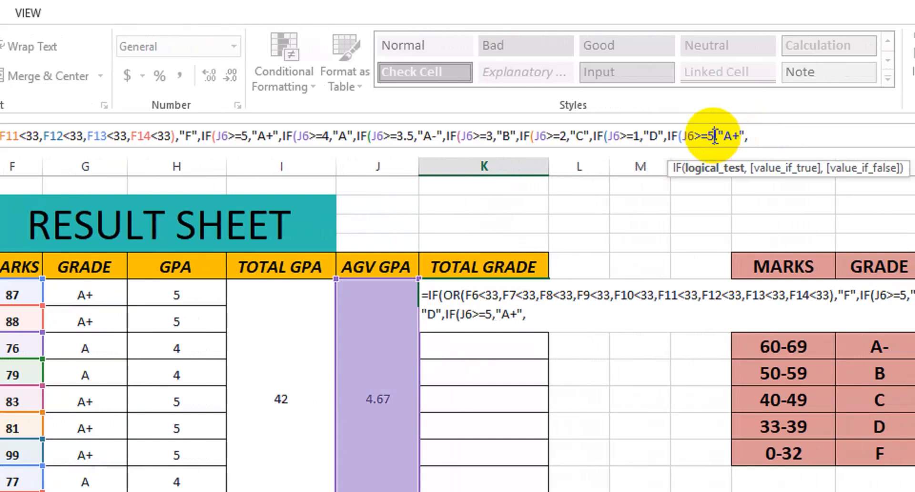
pyautogui.press('BackSpace')
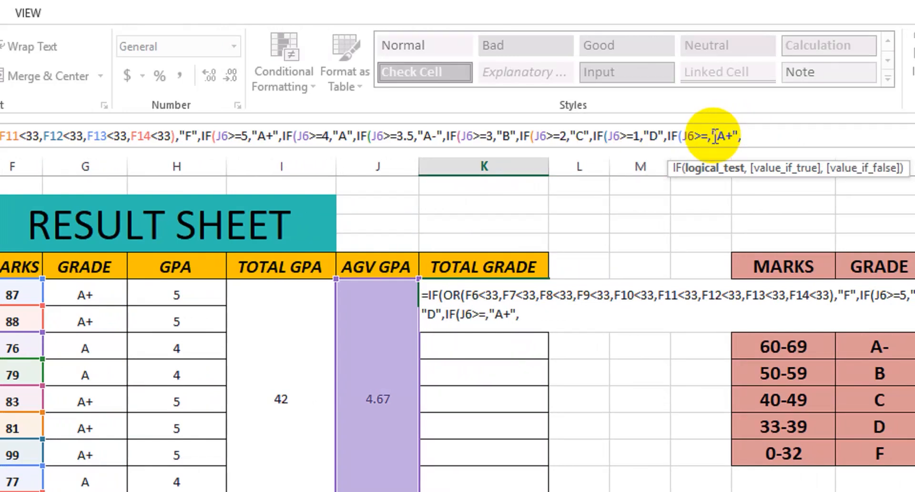
pyautogui.write('0')
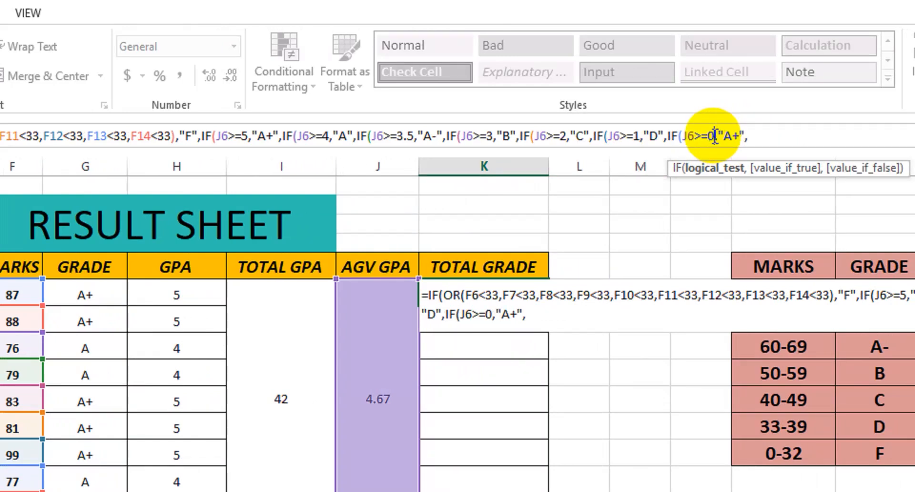
pyautogui.click(738, 137)
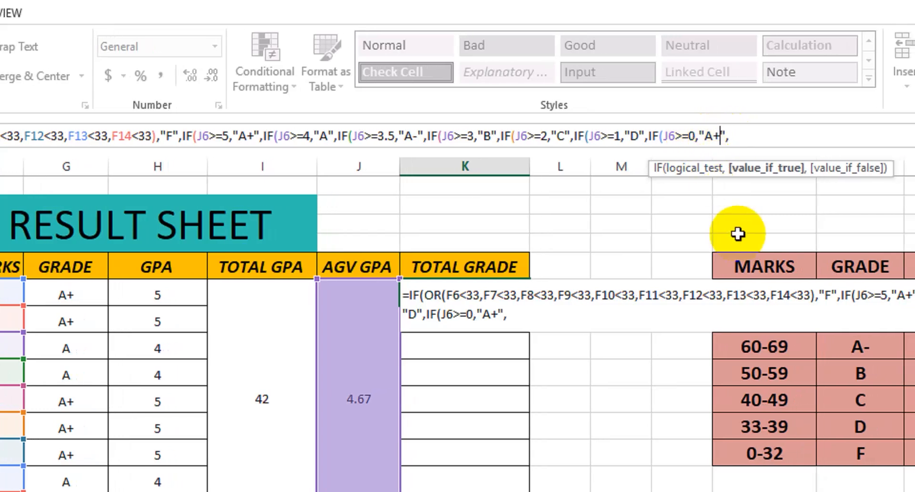
pyautogui.press('BackSpace')
pyautogui.press('BackSpace')
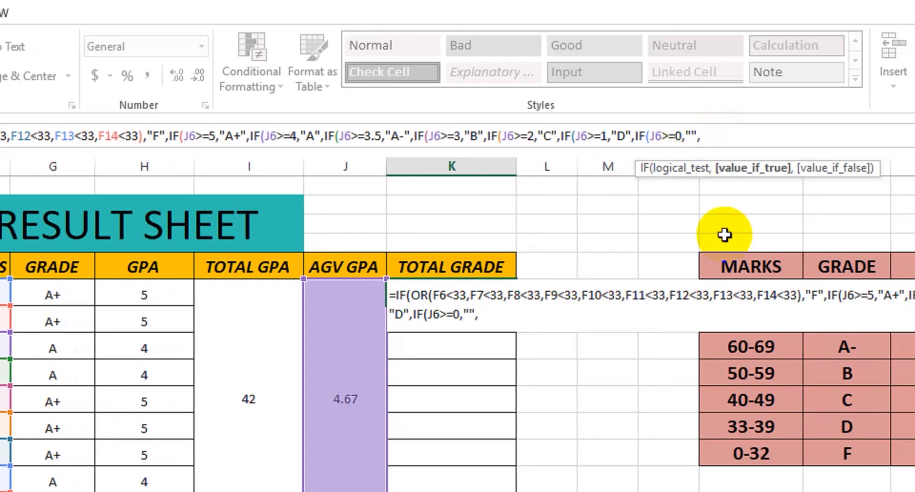
pyautogui.write('F')
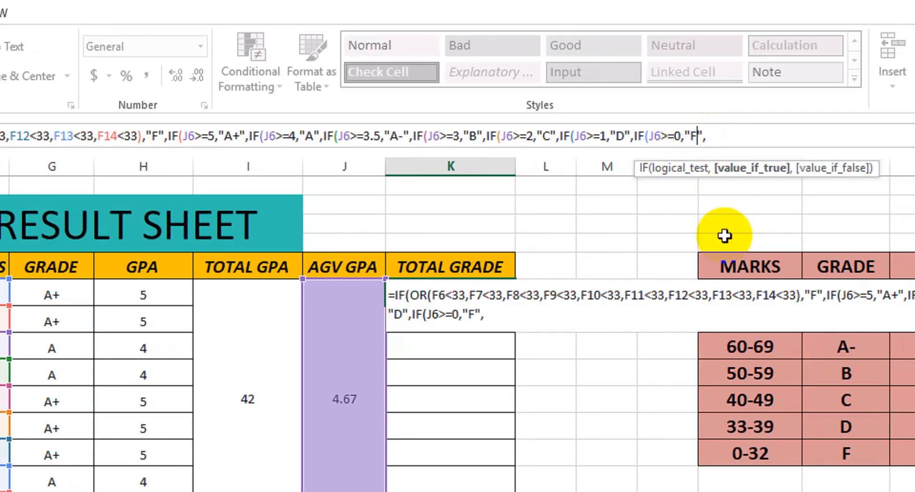
pyautogui.click(708, 137)
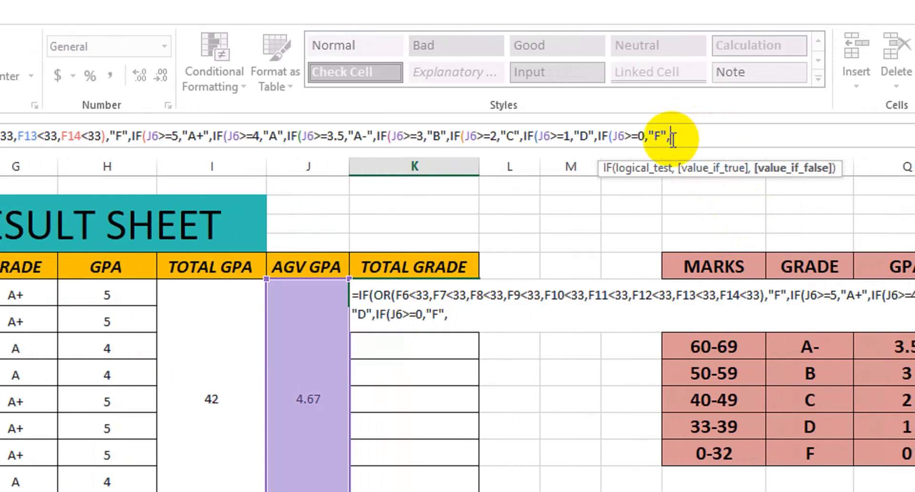
pyautogui.press('BackSpace')
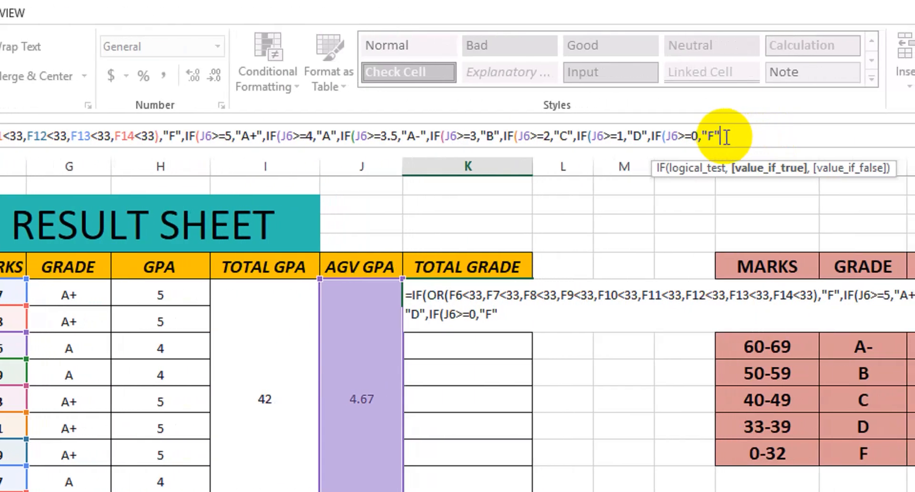
# Step: Close all nested IF parentheses and commit the K6 formula so it shows grade A
pyautogui.write('))')
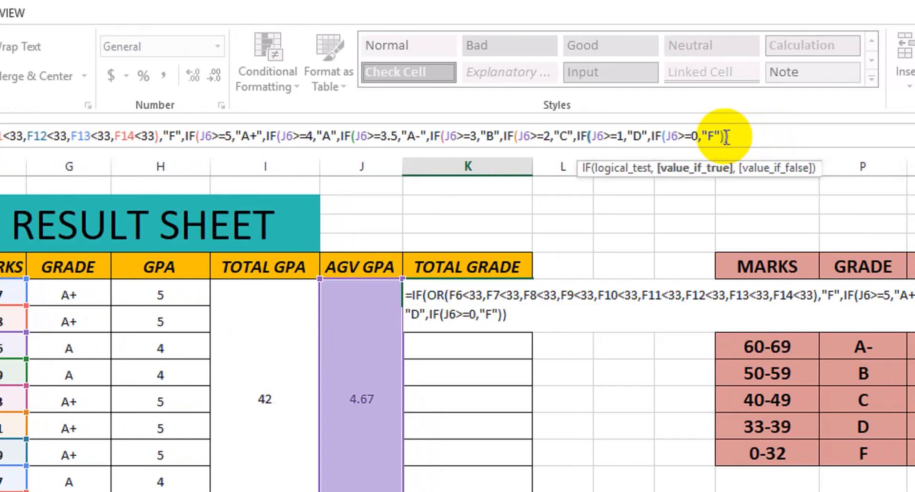
pyautogui.write('))))))')
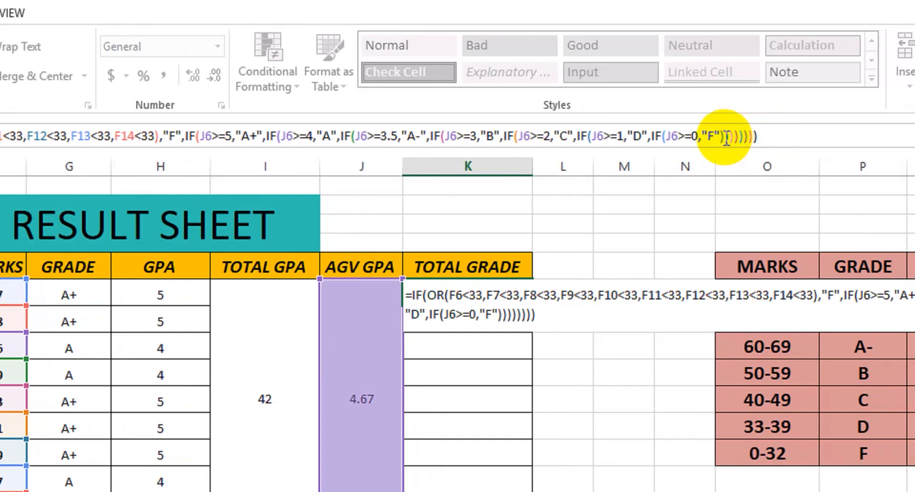
pyautogui.press('Return')
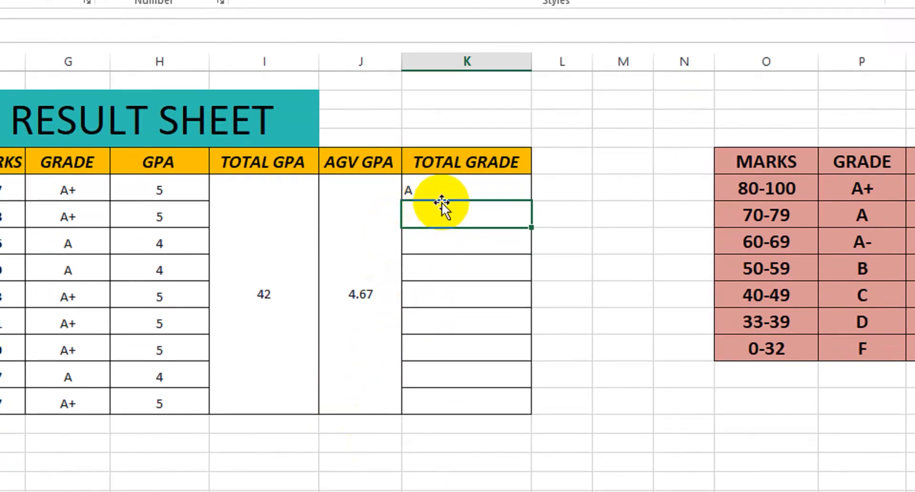
# Step: Merge K6:K14 into one cell with the grade A centred horizontally and vertically
pyautogui.moveTo(426, 187); pyautogui.dragTo(429, 405)
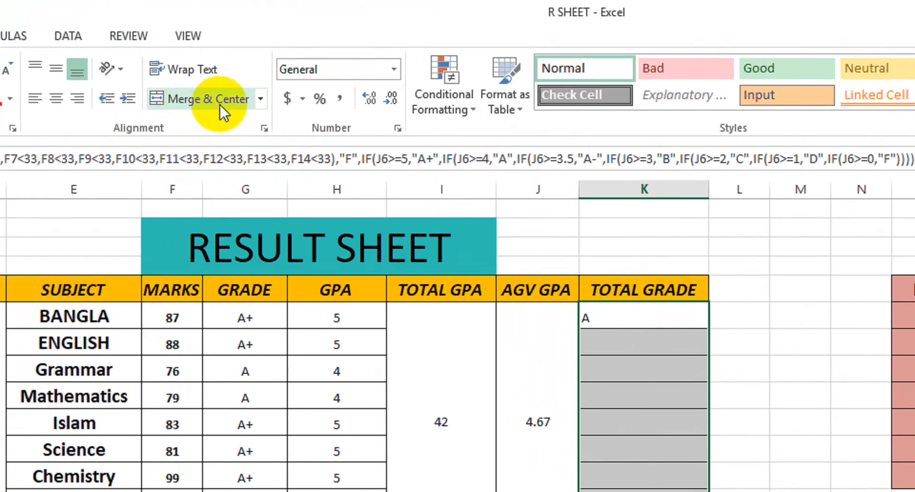
pyautogui.click(202, 50)
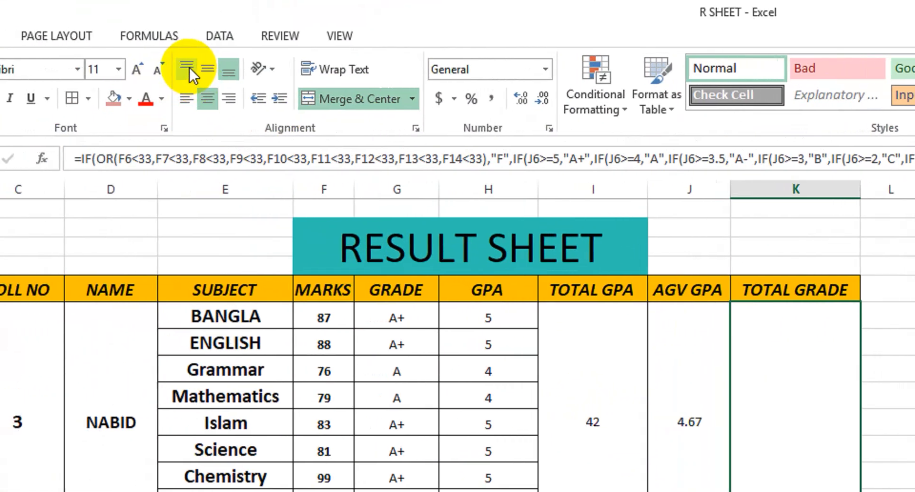
pyautogui.click(189, 67)
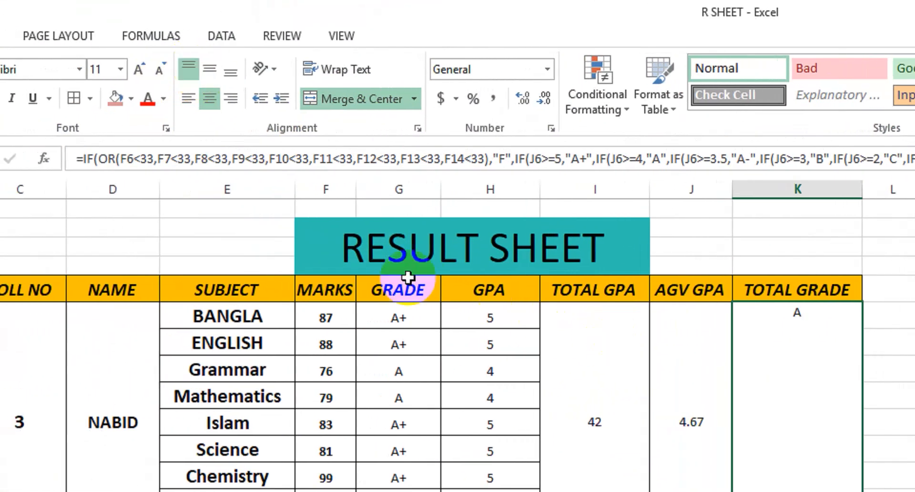
pyautogui.click(209, 74)
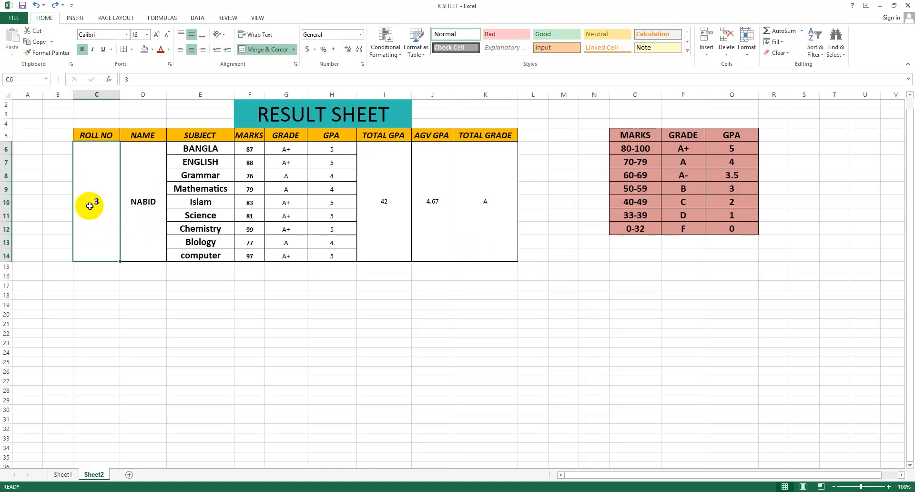
# Step: Clear the roll number, student name and the marks in F6:F14
pyautogui.press('BackSpace')
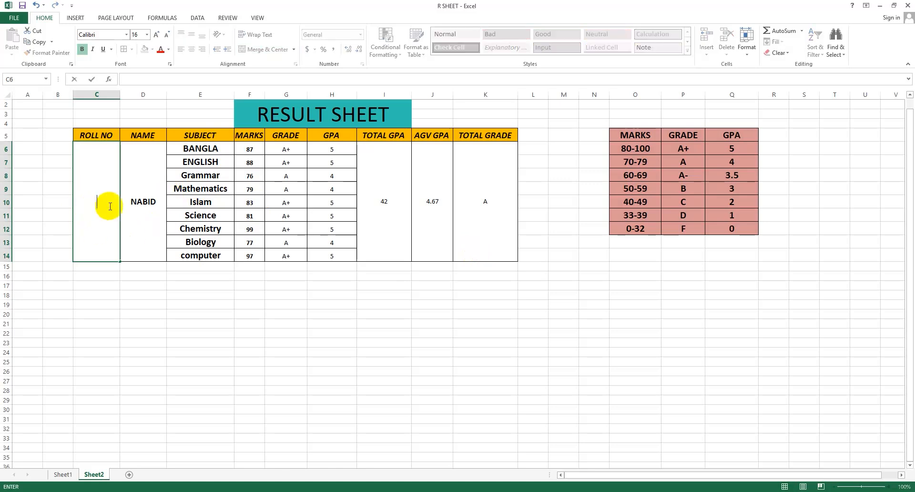
pyautogui.click(142, 209)
pyautogui.press('BackSpace')
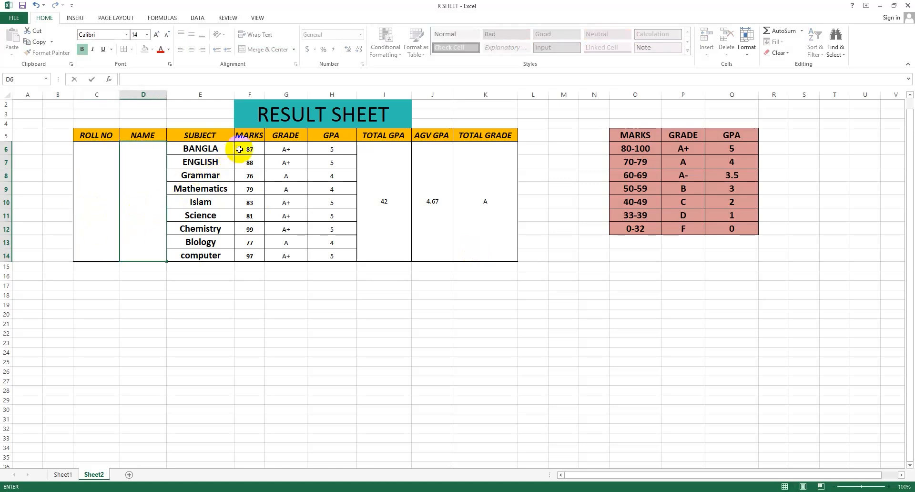
pyautogui.moveTo(247, 148); pyautogui.dragTo(259, 253)
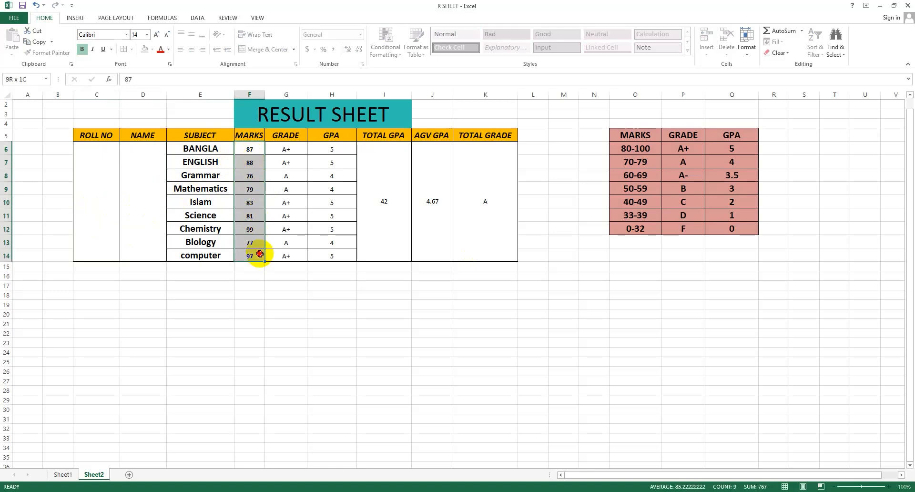
pyautogui.press('Delete')
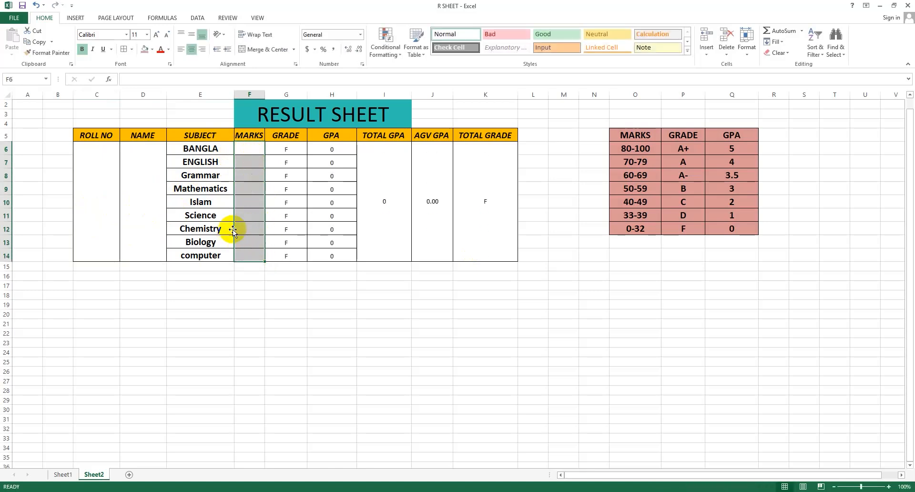
# Step: Copy the blank result sheet C2:K16 and fill repeated copies far down Sheet2
pyautogui.moveTo(79, 110); pyautogui.dragTo(480, 276)
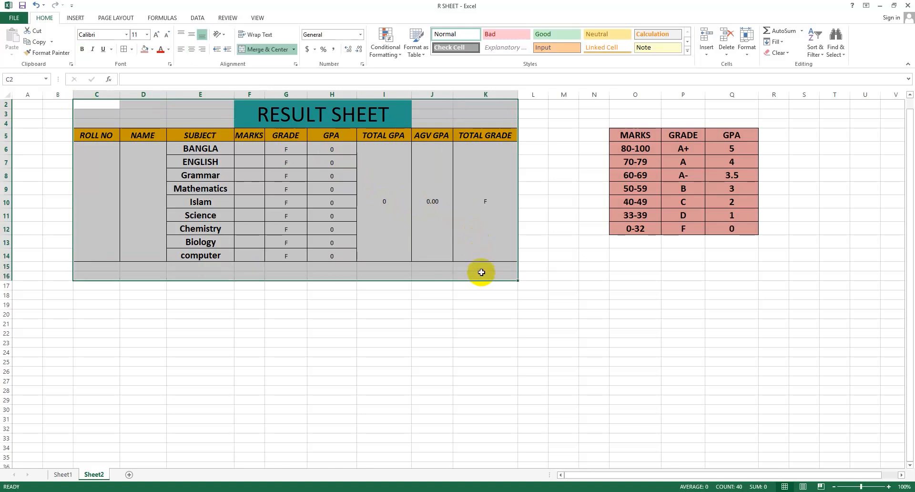
pyautogui.hotkey('ctrl', 'c')
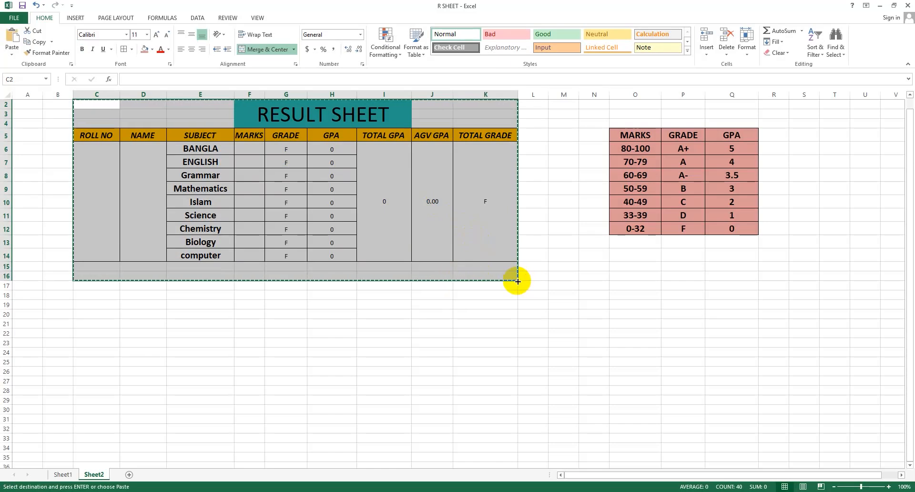
pyautogui.moveTo(517, 281); pyautogui.dragTo(483, 463)
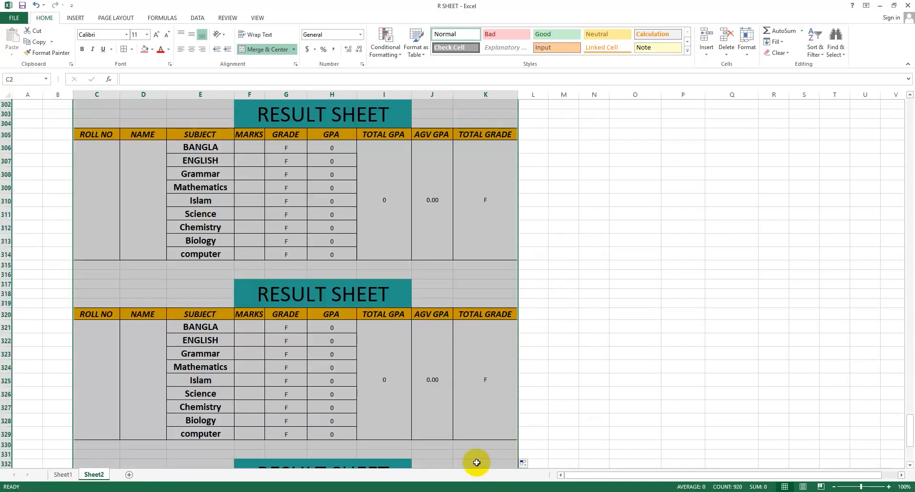
pyautogui.scroll(7, 453, 388)
pyautogui.moveTo(910, 420); pyautogui.dragTo(908, 123)
pyautogui.click(617, 281)
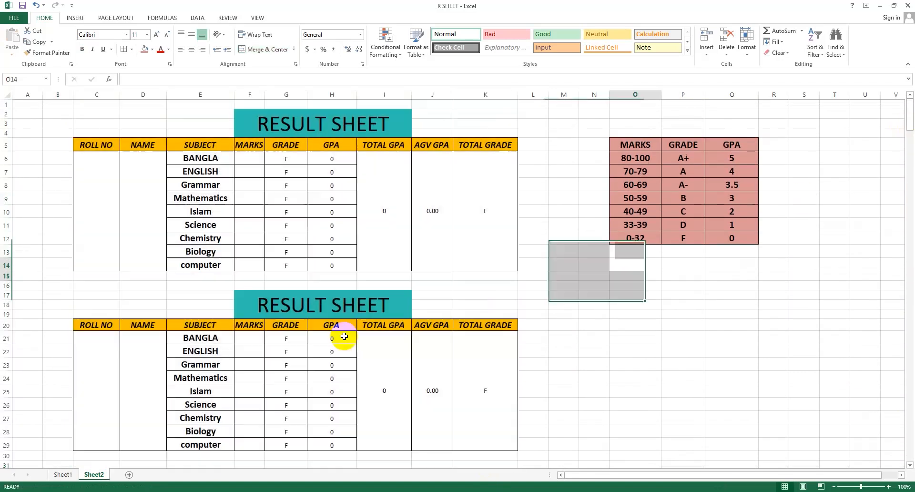
# Step: Enter roll number 4, the student's name, and marks Bangla 99, English 85, Grammar 93
pyautogui.click(98, 207)
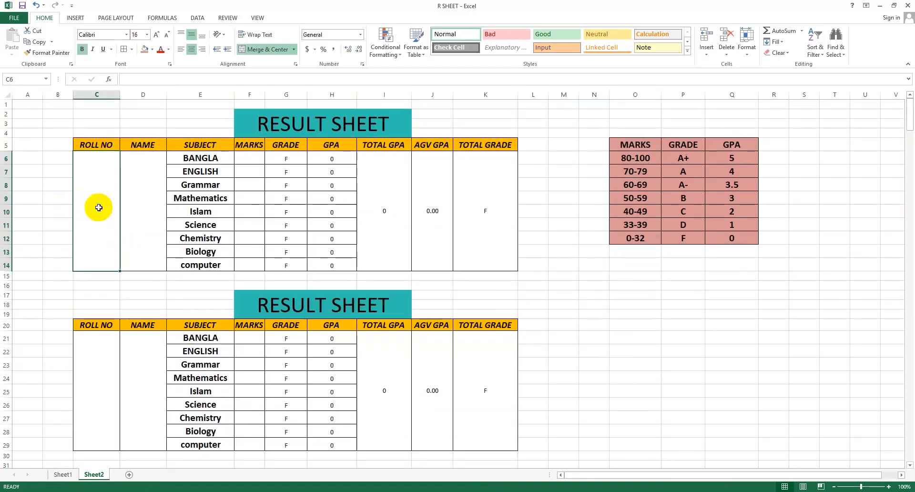
pyautogui.write('4')
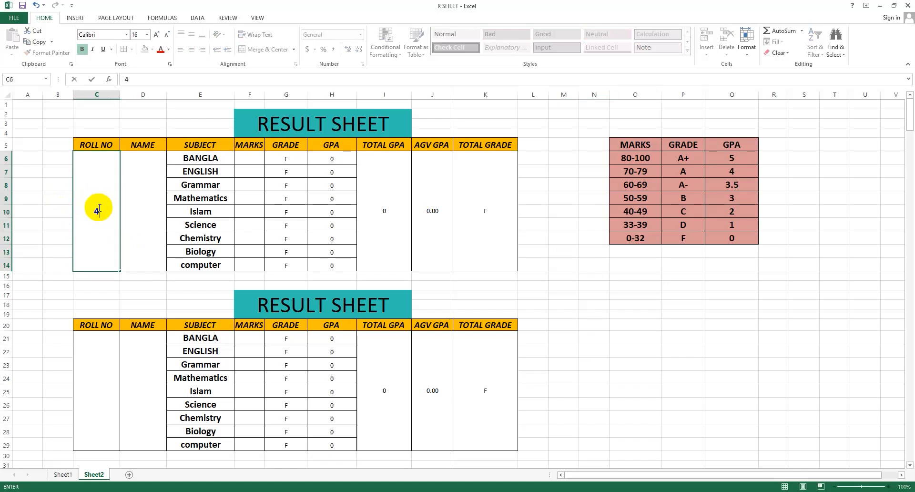
pyautogui.click(149, 215)
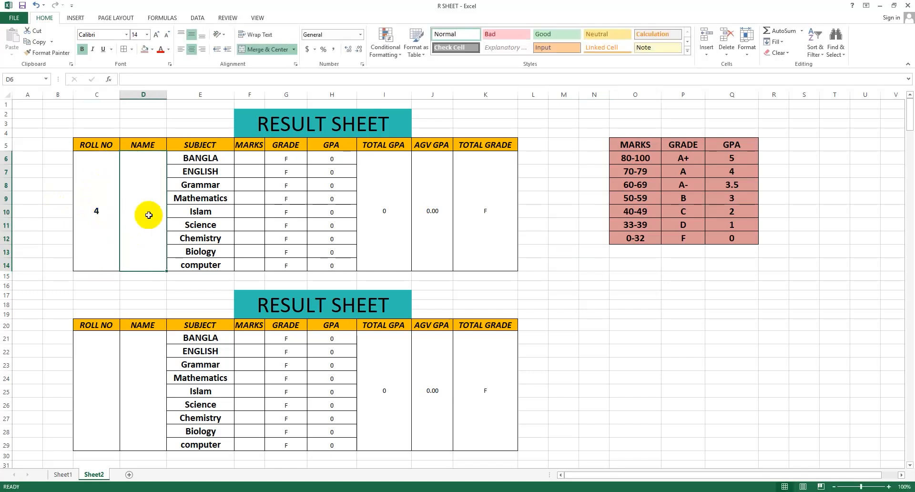
pyautogui.write('MITA')
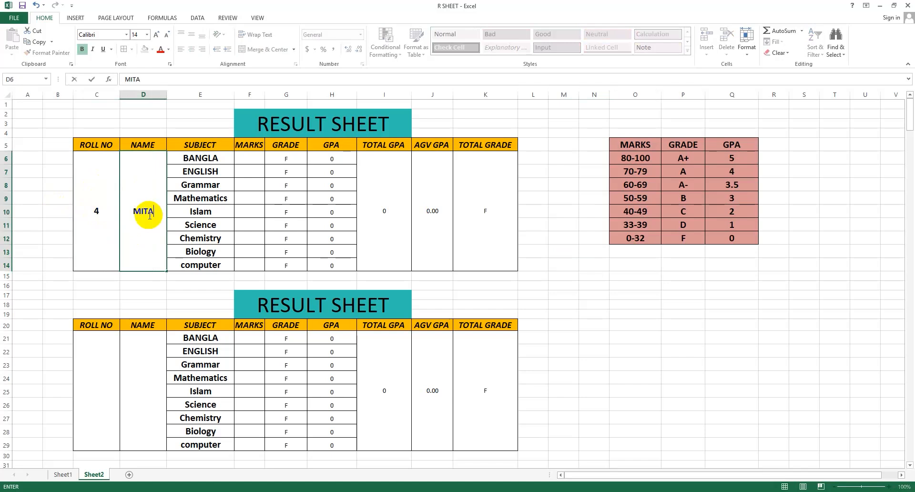
pyautogui.click(250, 158)
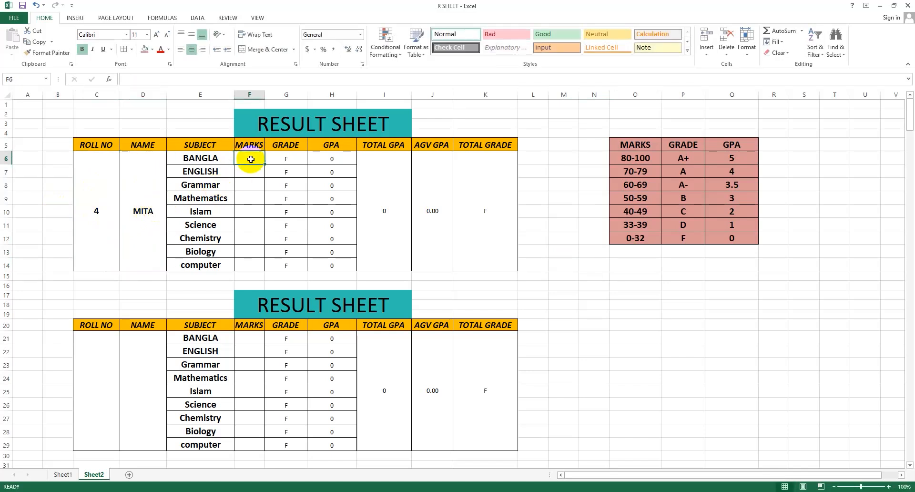
pyautogui.write('99')
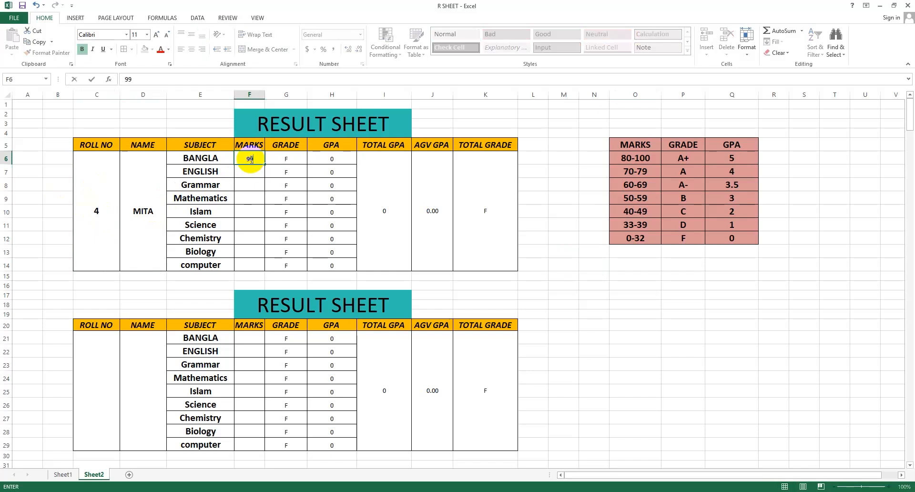
pyautogui.press('Return')
pyautogui.write('85')
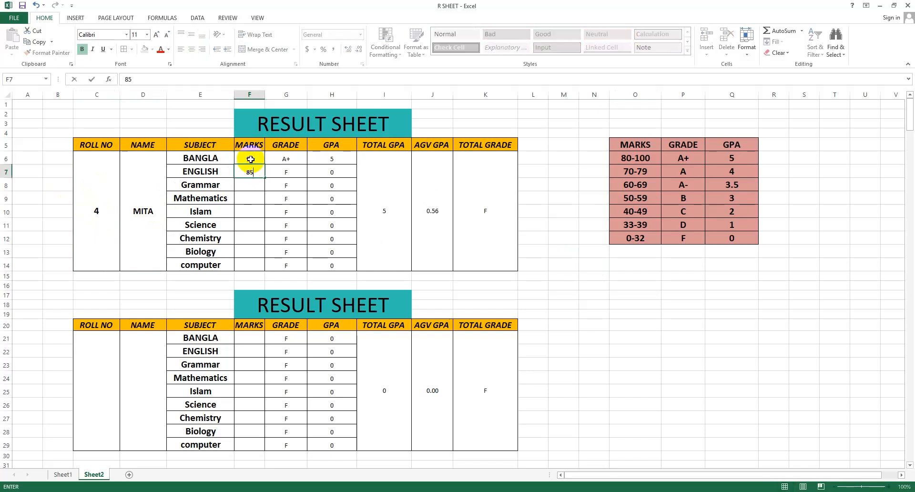
pyautogui.press('Return')
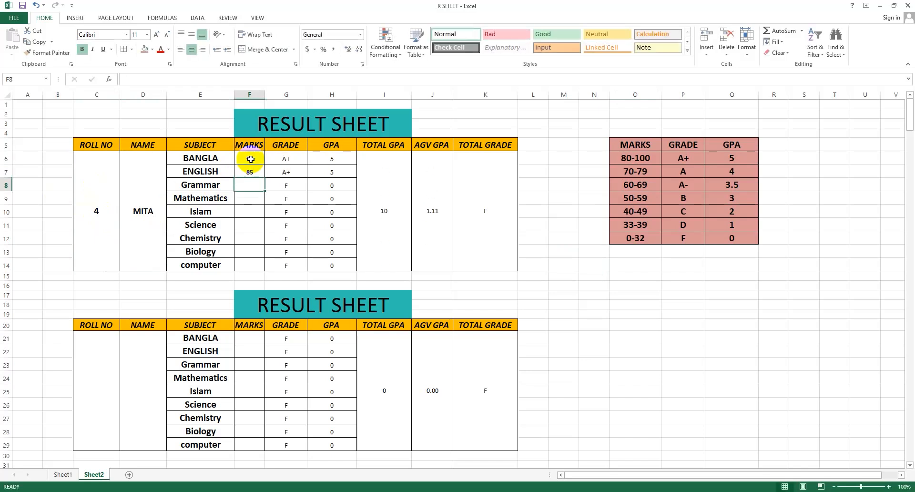
pyautogui.write('93')
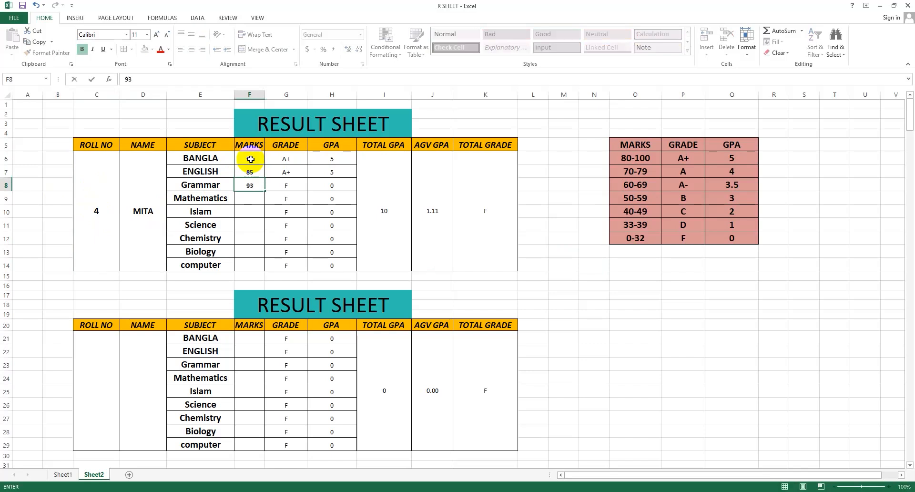
pyautogui.press('Return')
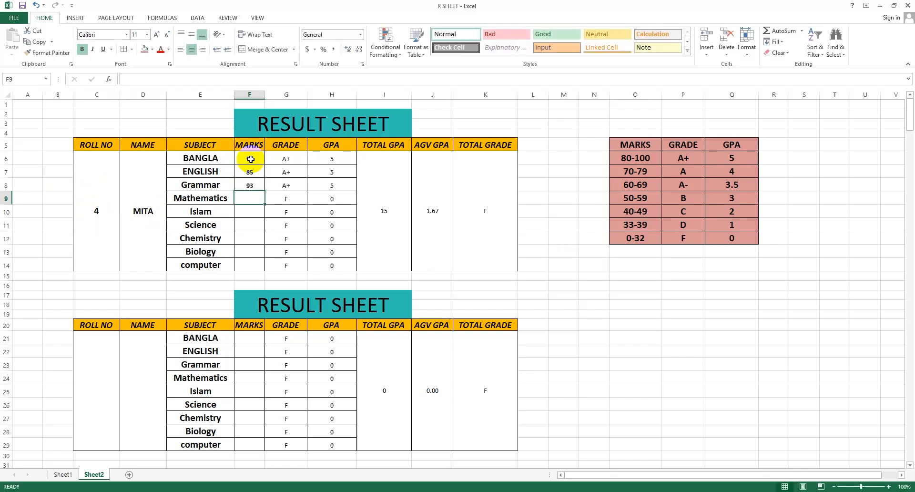
# Step: Enter marks Mathematics 82, Islam 77, Science 90, Chemistry 71, Biology 61, Computer 69
pyautogui.write('82')
pyautogui.press('Return')
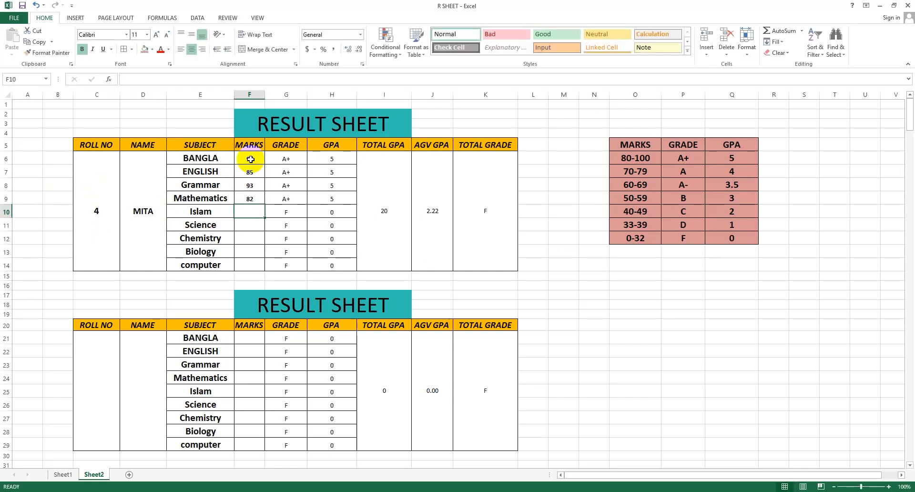
pyautogui.write('77')
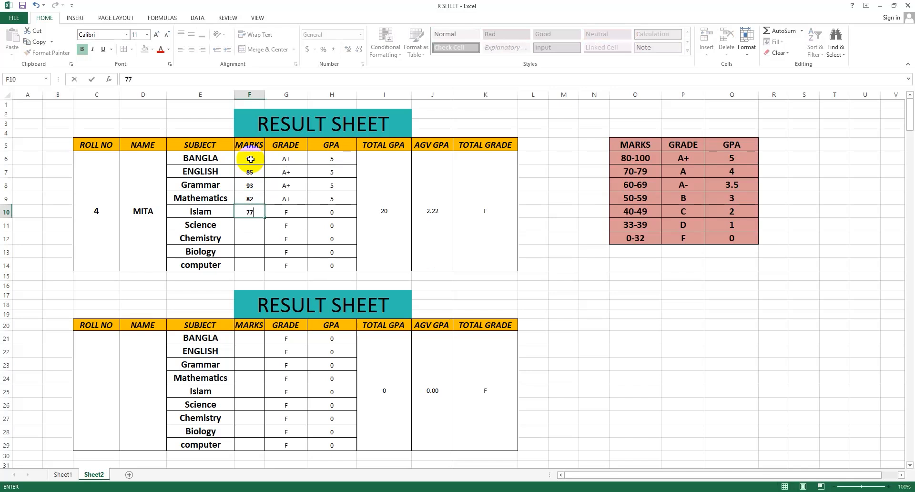
pyautogui.press('Return')
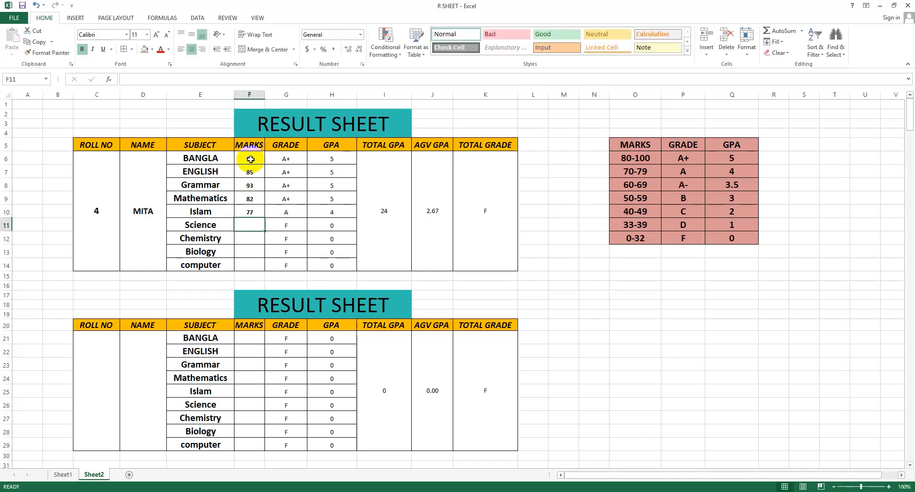
pyautogui.write('90')
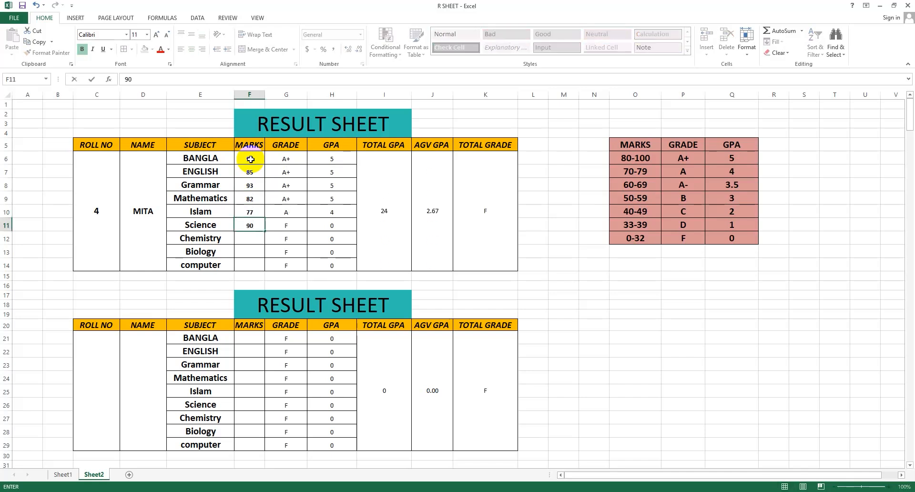
pyautogui.press('Return')
pyautogui.write('71')
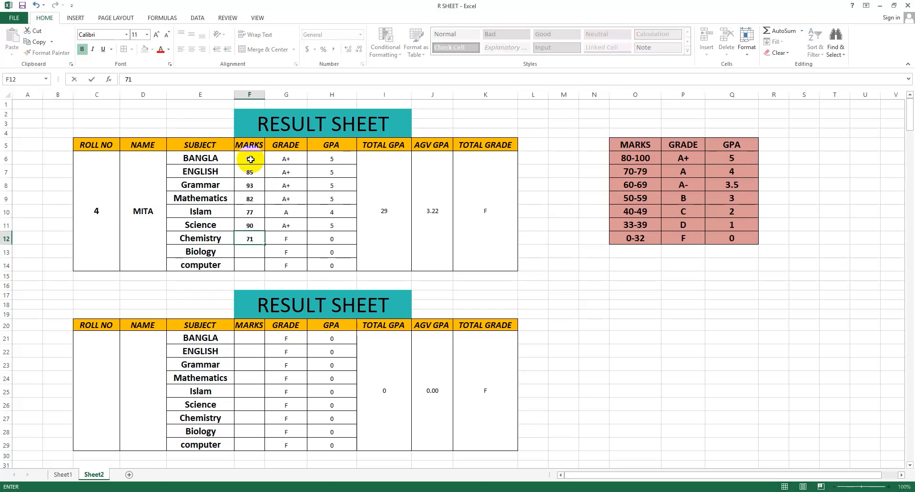
pyautogui.press('Return')
pyautogui.write('61')
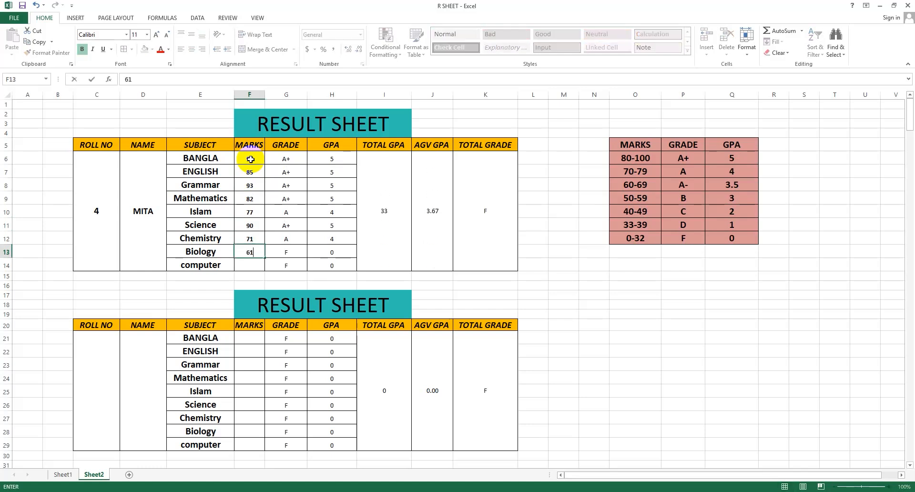
pyautogui.press('Return')
pyautogui.write('69')
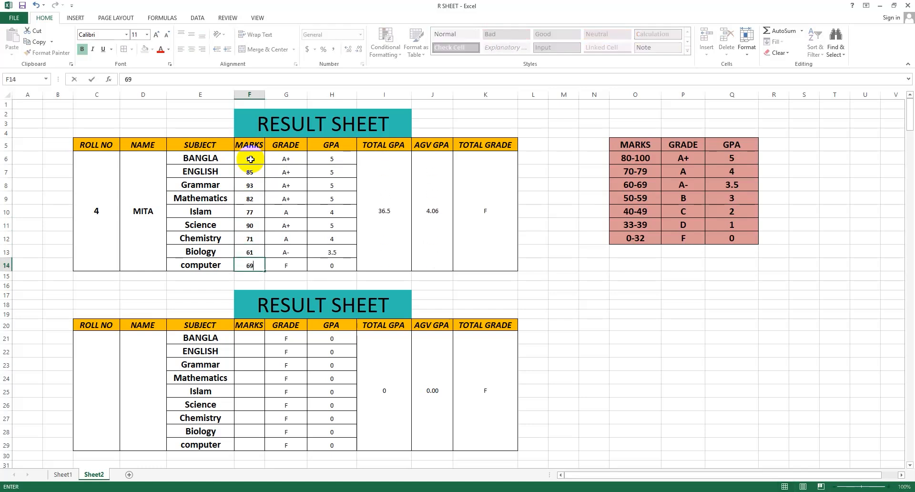
pyautogui.click(398, 261)
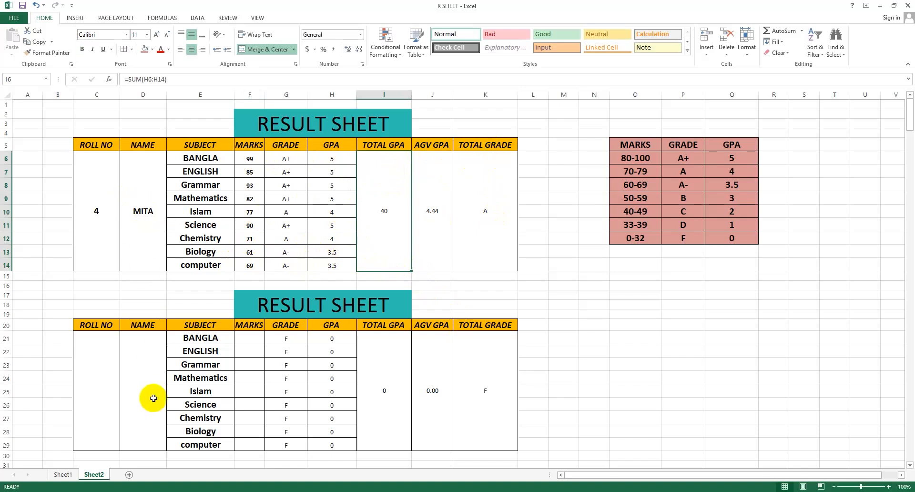
# Step: In the second table, enter roll 5, the student's name, and marks 98, 87, 76
pyautogui.scroll(-3, 129, 378)
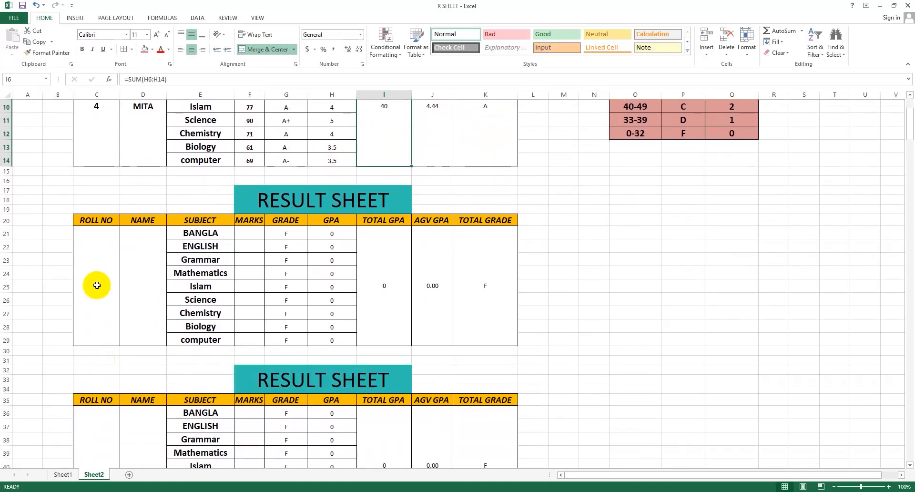
pyautogui.click(96, 284)
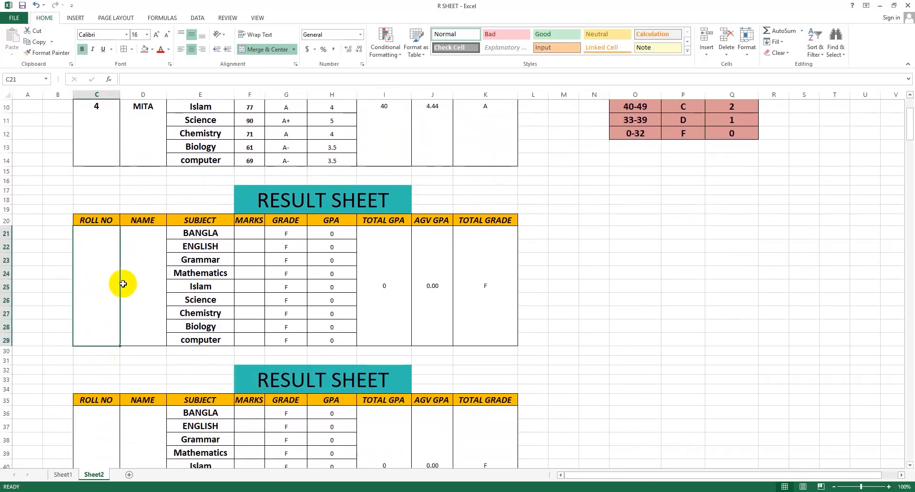
pyautogui.write('5')
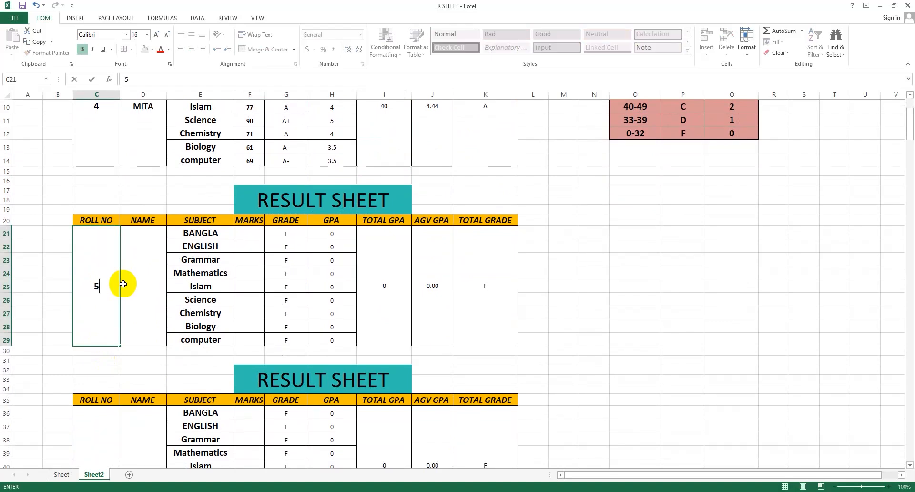
pyautogui.click(139, 292)
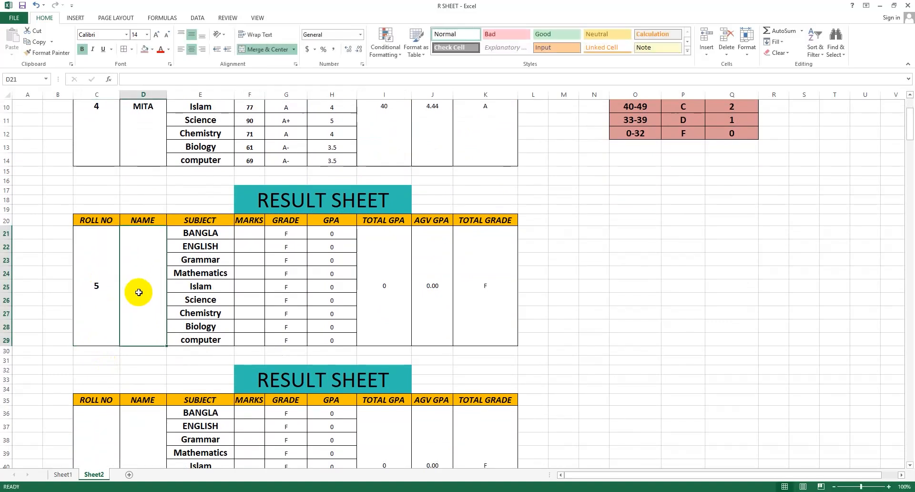
pyautogui.write('MUN')
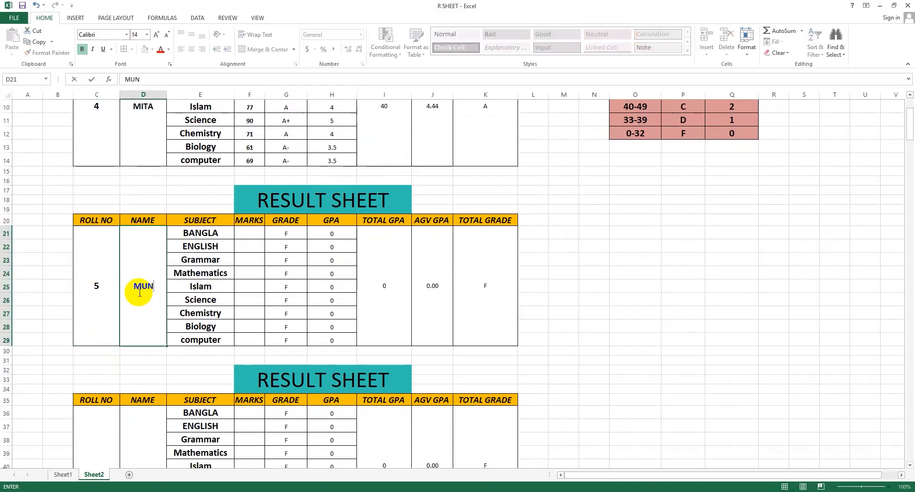
pyautogui.click(244, 241)
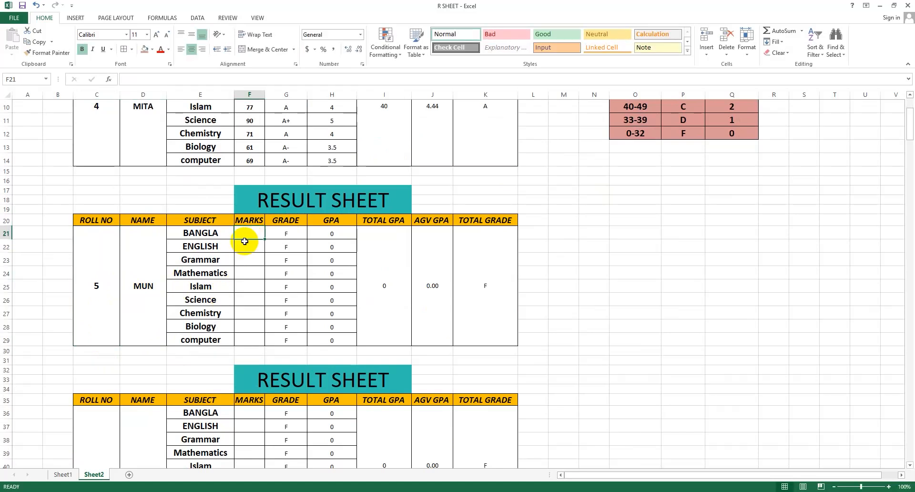
pyautogui.write('98')
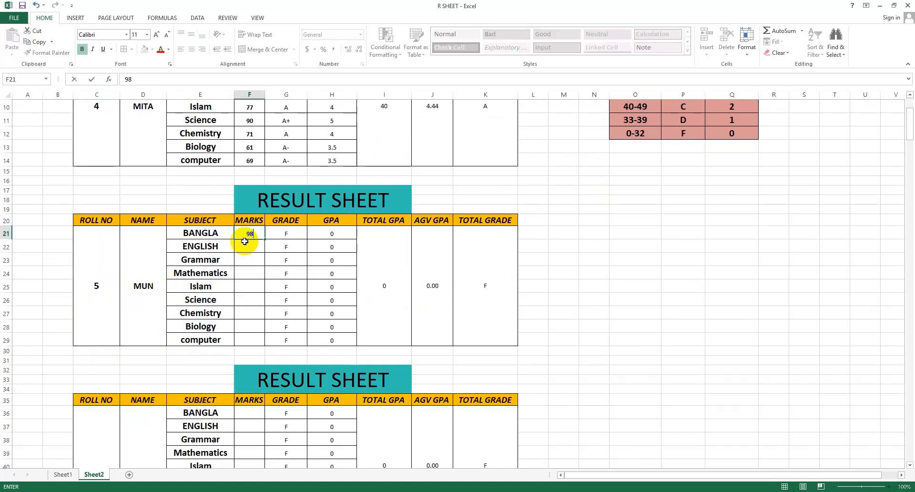
pyautogui.press('Return')
pyautogui.write('87')
pyautogui.press('Return')
pyautogui.write('76')
pyautogui.press('Return')
# Step: Enter the remaining marks 65, 94, 59, 74, 92 and Computer 88
pyautogui.write('65')
pyautogui.press('Return')
pyautogui.write('94')
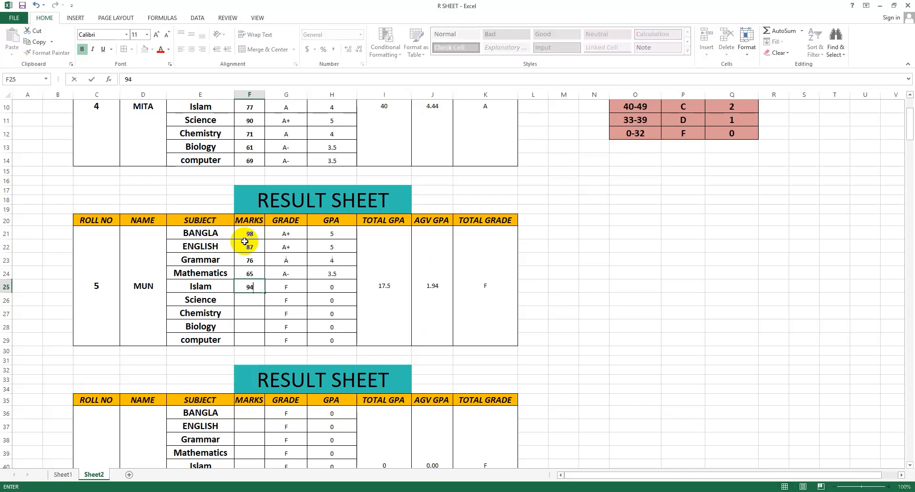
pyautogui.press('Return')
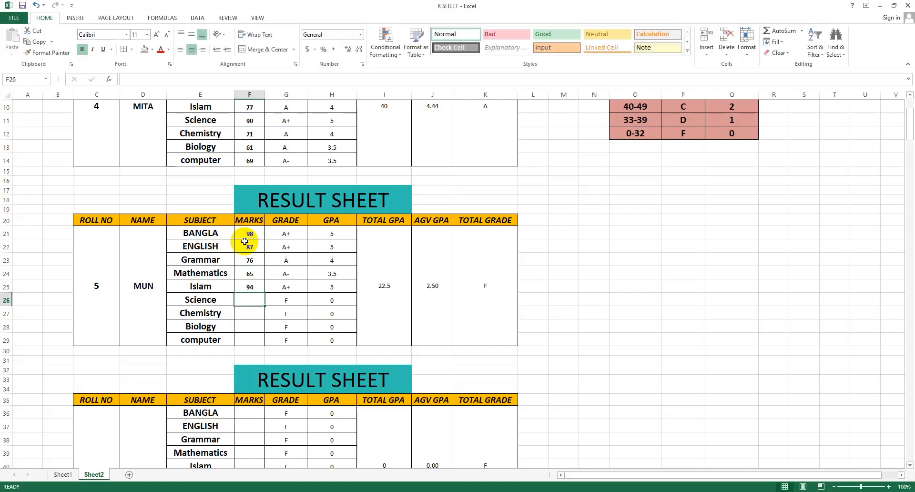
pyautogui.write('59')
pyautogui.press('Return')
pyautogui.write('74')
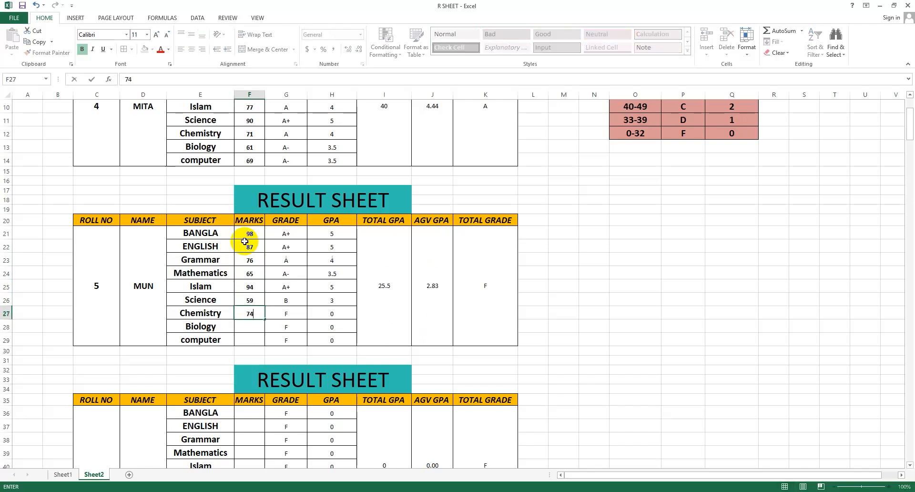
pyautogui.press('Return')
pyautogui.write('92')
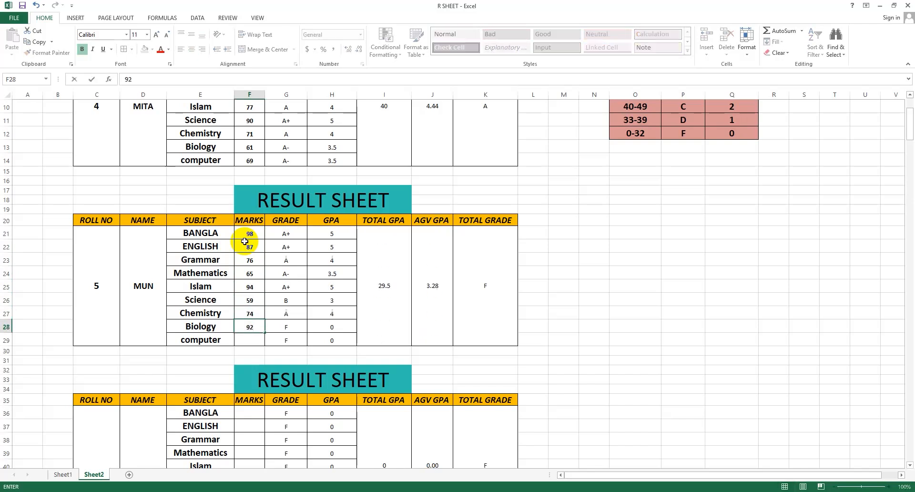
pyautogui.press('Return')
pyautogui.write('88')
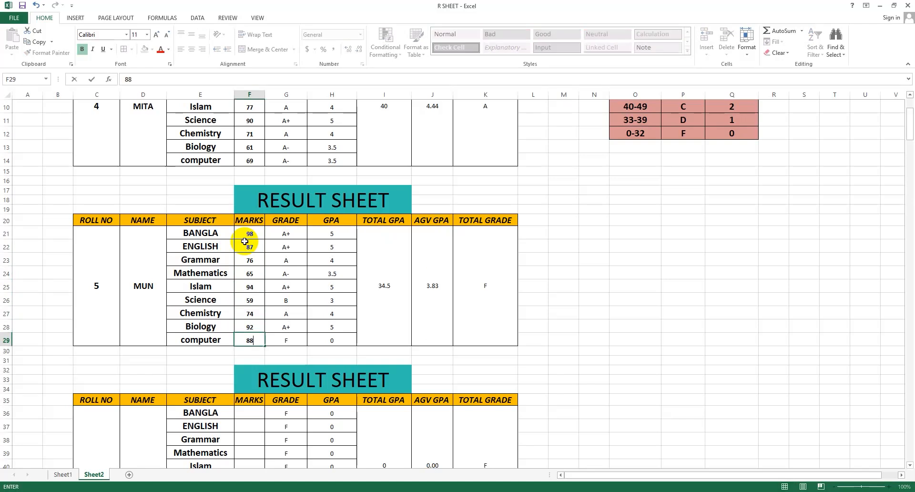
pyautogui.click(364, 260)
pyautogui.scroll(3, 286, 374)
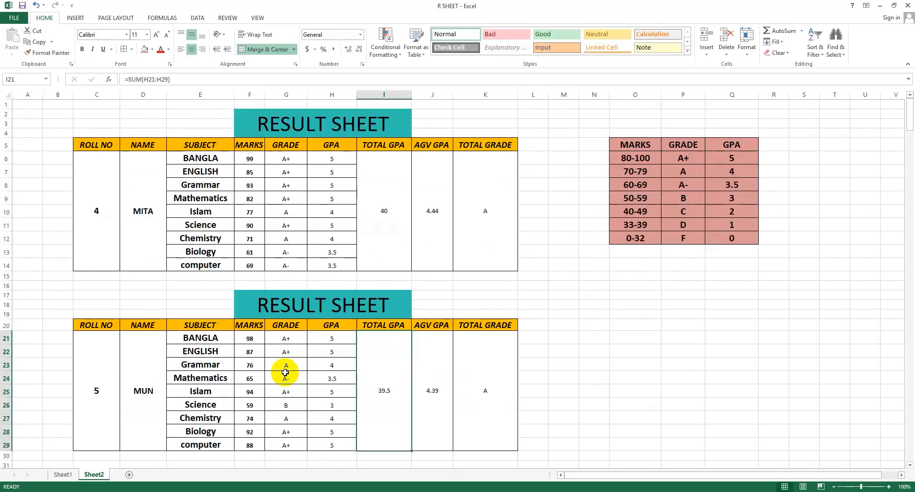
pyautogui.scroll(-2, 284, 372)
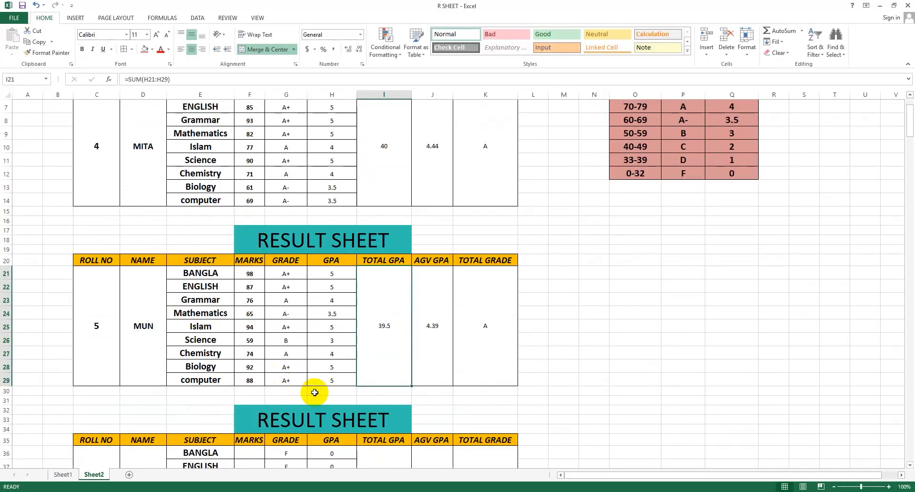
pyautogui.scroll(-7, 309, 388)
pyautogui.scroll(9, 312, 390)
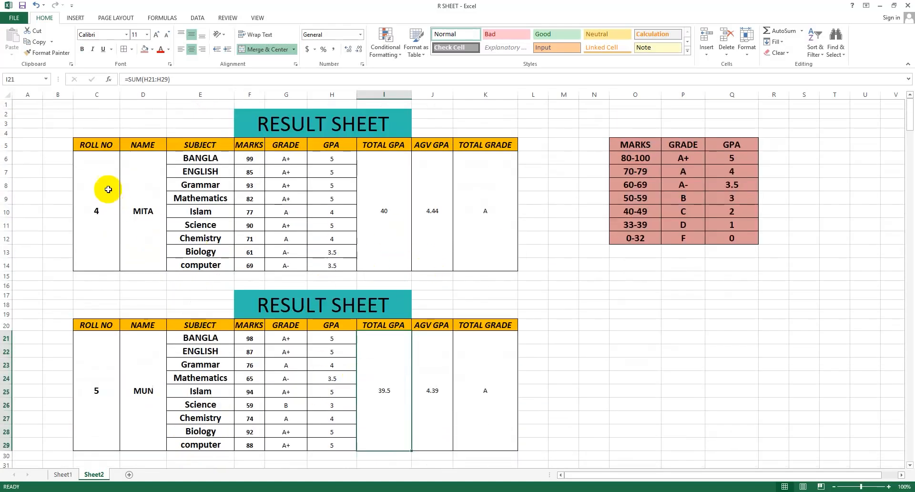
# Step: Apply solid magenta data bars to C5:K14, then browse the Color Scales options
pyautogui.moveTo(92, 143); pyautogui.dragTo(474, 186)
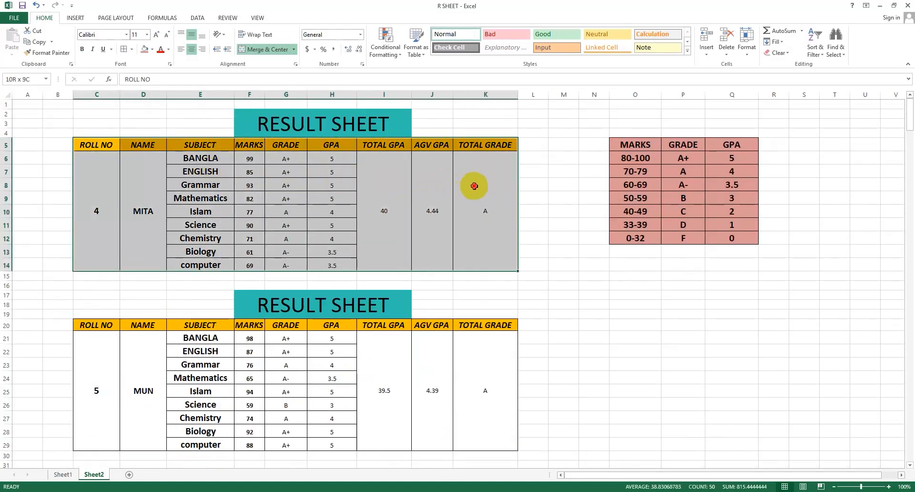
pyautogui.click(400, 57)
pyautogui.moveTo(389, 113)
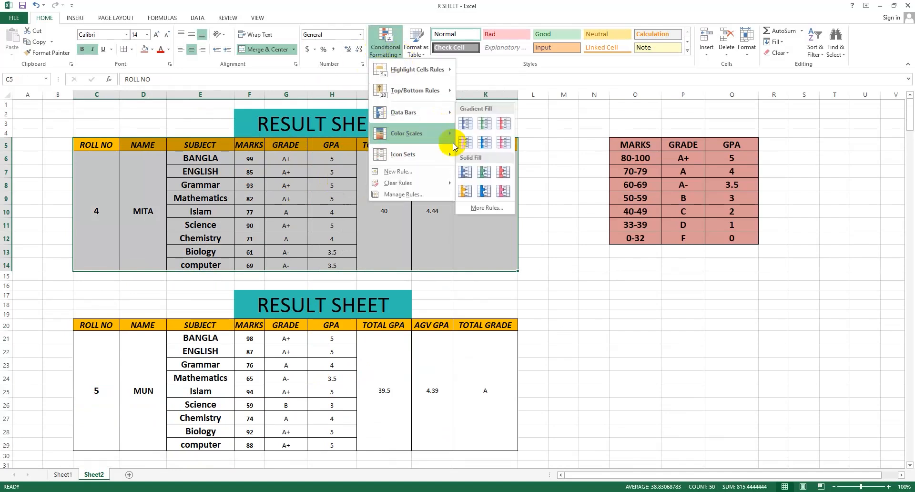
pyautogui.click(501, 190)
pyautogui.click(399, 56)
pyautogui.moveTo(405, 132)
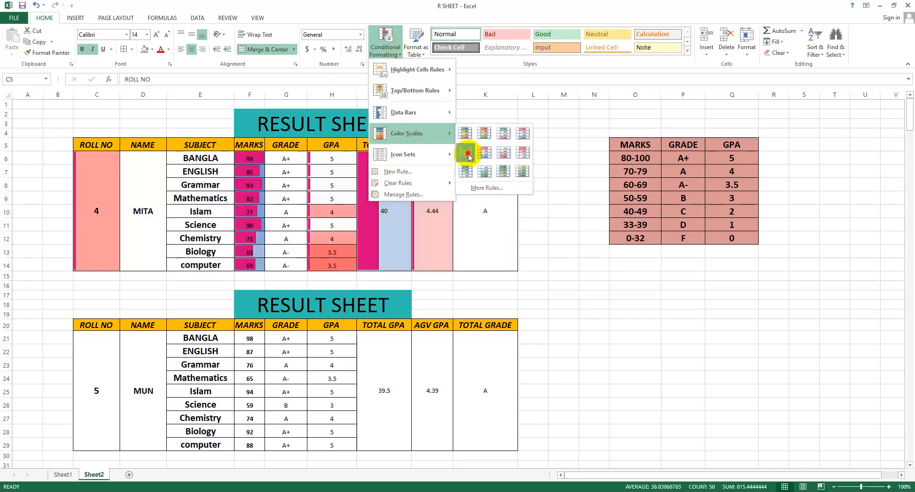